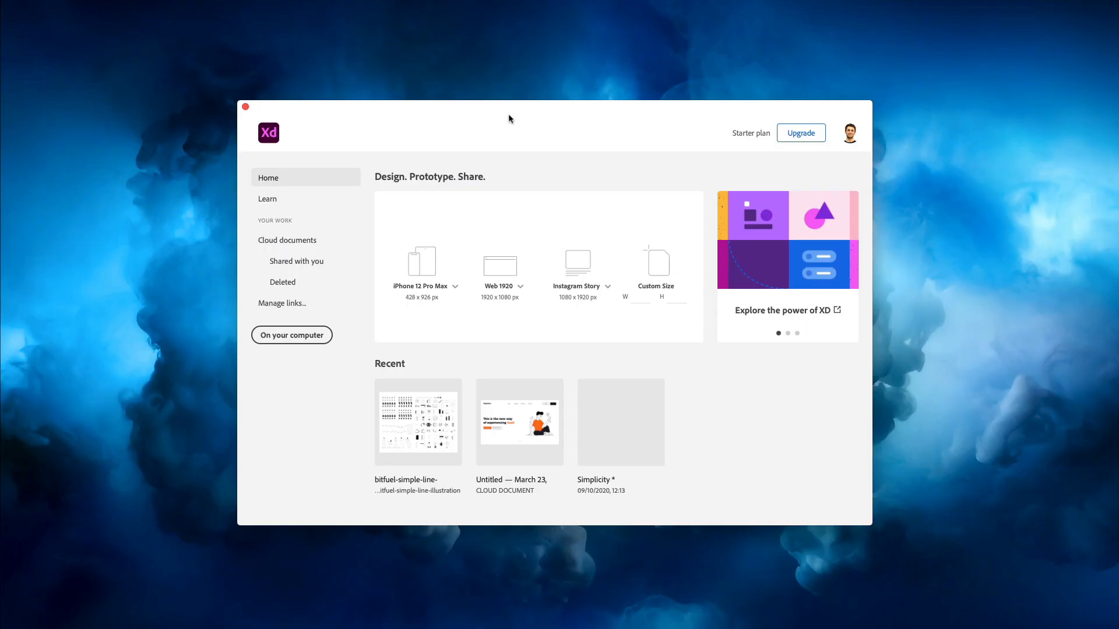
# Create a new document with an iPhone 12 Pro Max (428 × 926) artboard
pyautogui.click(455, 289)
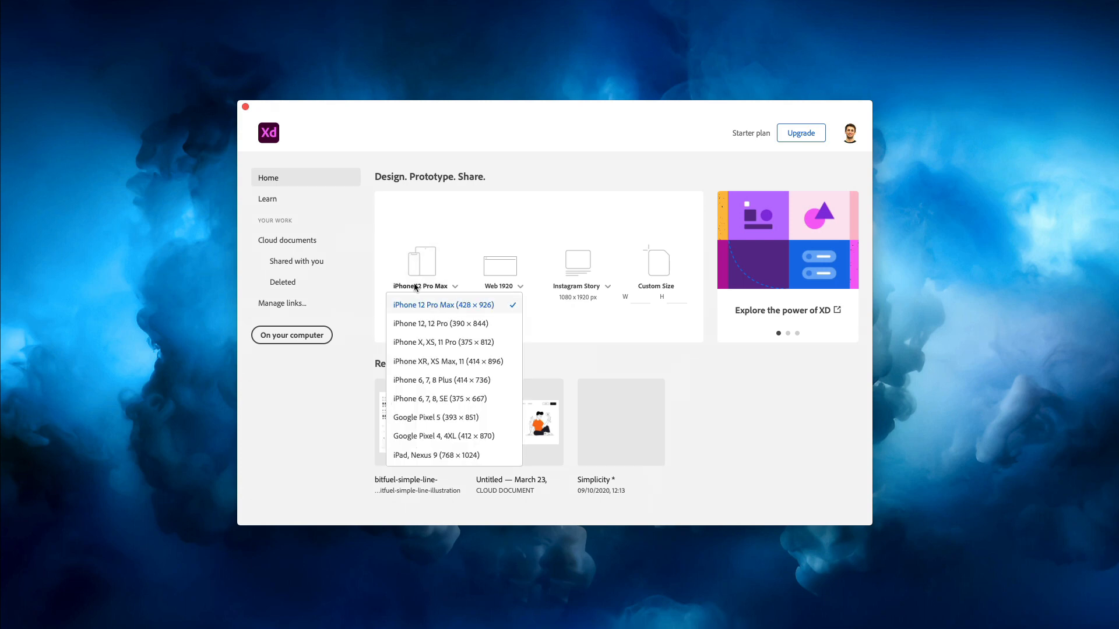
pyautogui.click(435, 306)
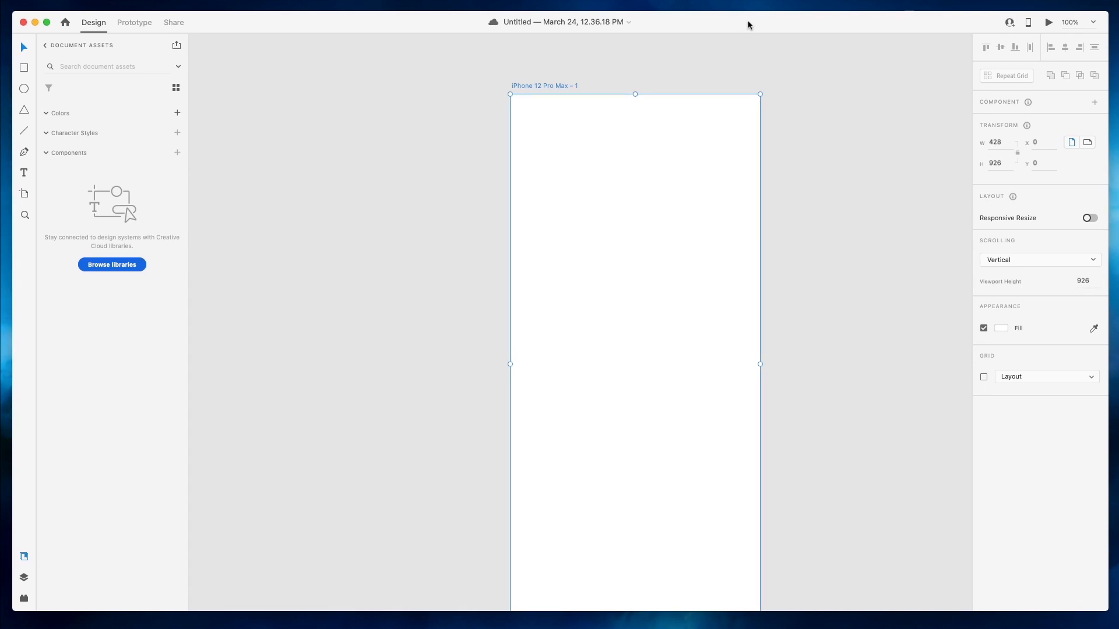
pyautogui.click(442, 221)
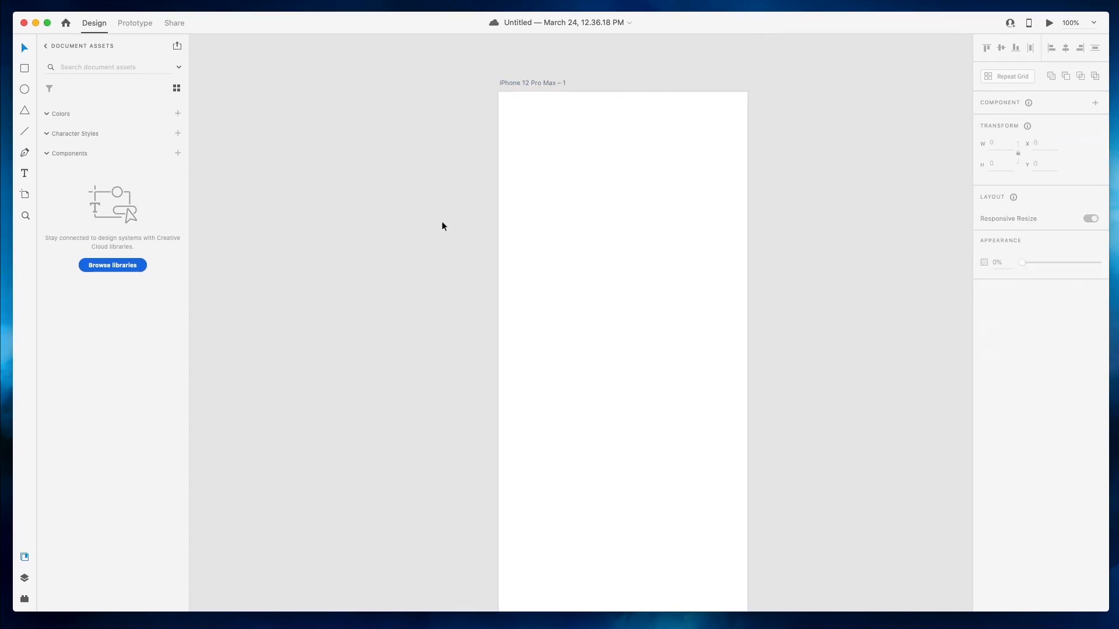
# Add a point text reading "Welcome" in the upper area of the artboard
pyautogui.scroll(2, 442, 222)
pyautogui.scroll(-2, 442, 222)
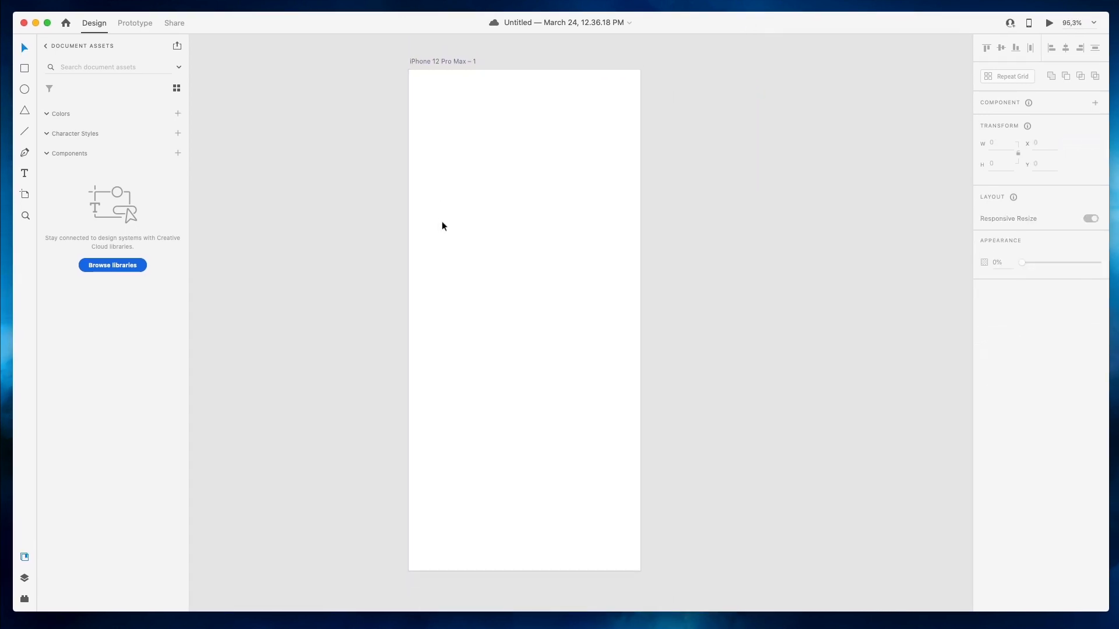
pyautogui.press('t')
pyautogui.click(445, 121)
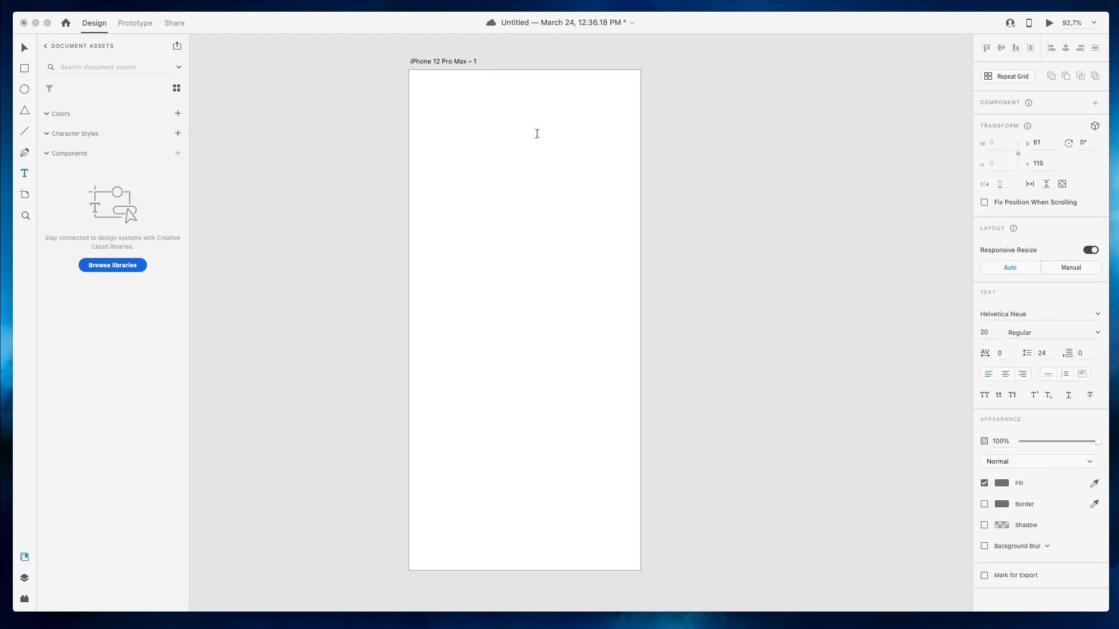
pyautogui.write('Welcome')
pyautogui.press('Escape')
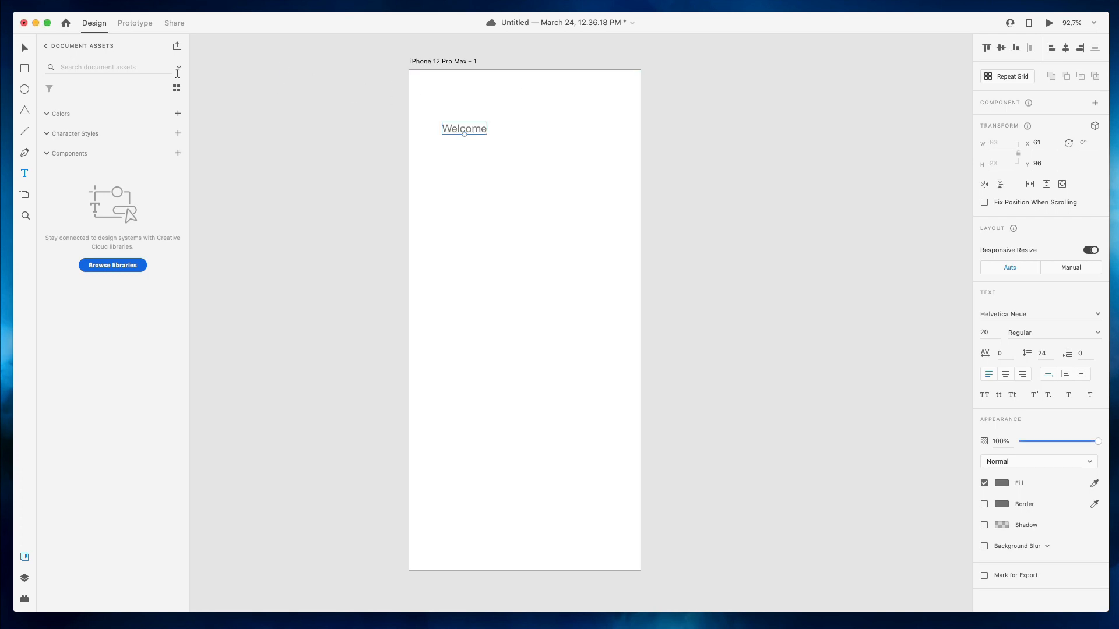
# Set the Welcome text's font to Lato and its size to 31
pyautogui.click(1031, 316)
pyautogui.write('Lato')
pyautogui.press('Return')
pyautogui.click(467, 132)
pyautogui.click(985, 333)
pyautogui.hotkey('shift', 'Up')
pyautogui.hotkey('shift', 'Up')
pyautogui.hotkey('shift', 'Up')
pyautogui.hotkey('shift', 'Down')
pyautogui.hotkey('shift', 'Down')
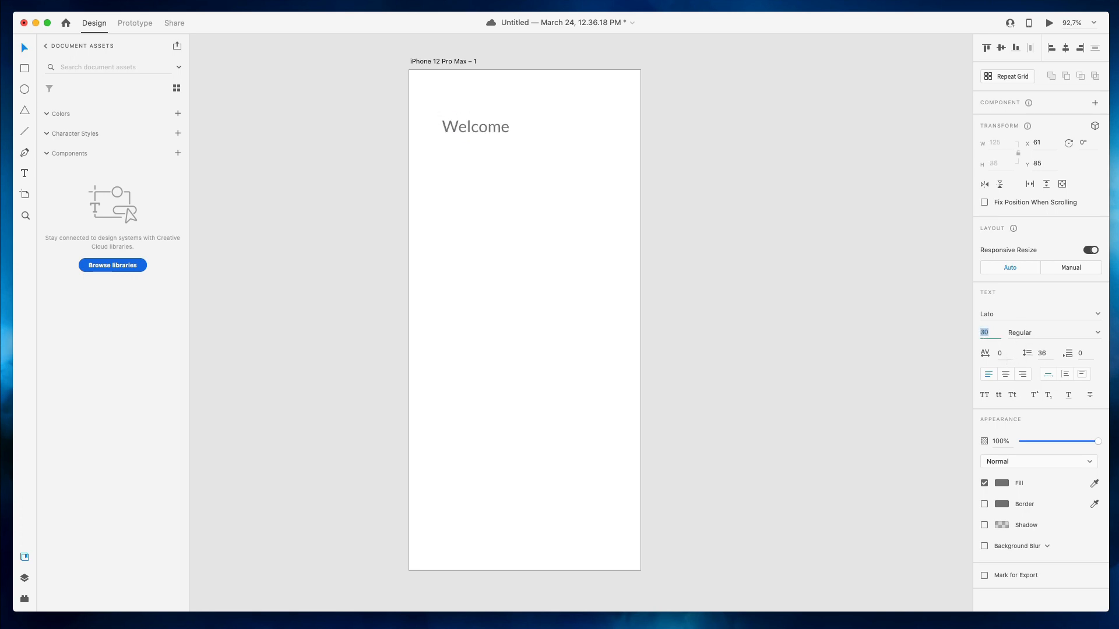
pyautogui.press('Up')
pyautogui.press('Return')
# Set the Welcome heading's weight to Heavy and move it to the artboard's horizontal centre, about X 149, Y 143
pyautogui.click(1095, 334)
pyautogui.click(1020, 441)
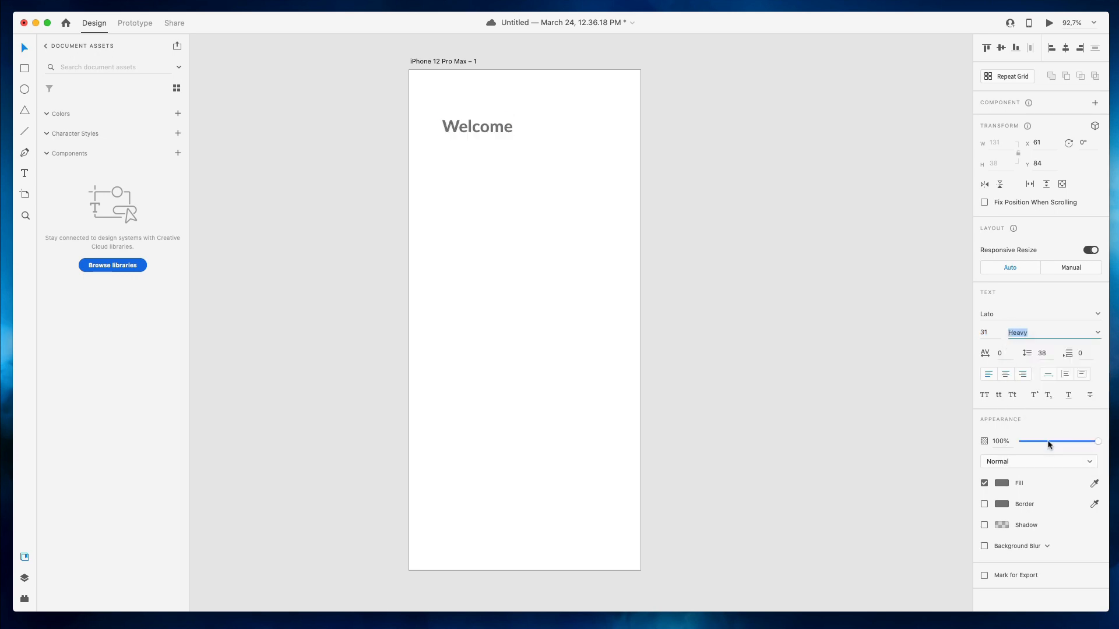
pyautogui.click(563, 83)
pyautogui.moveTo(476, 130); pyautogui.dragTo(534, 158)
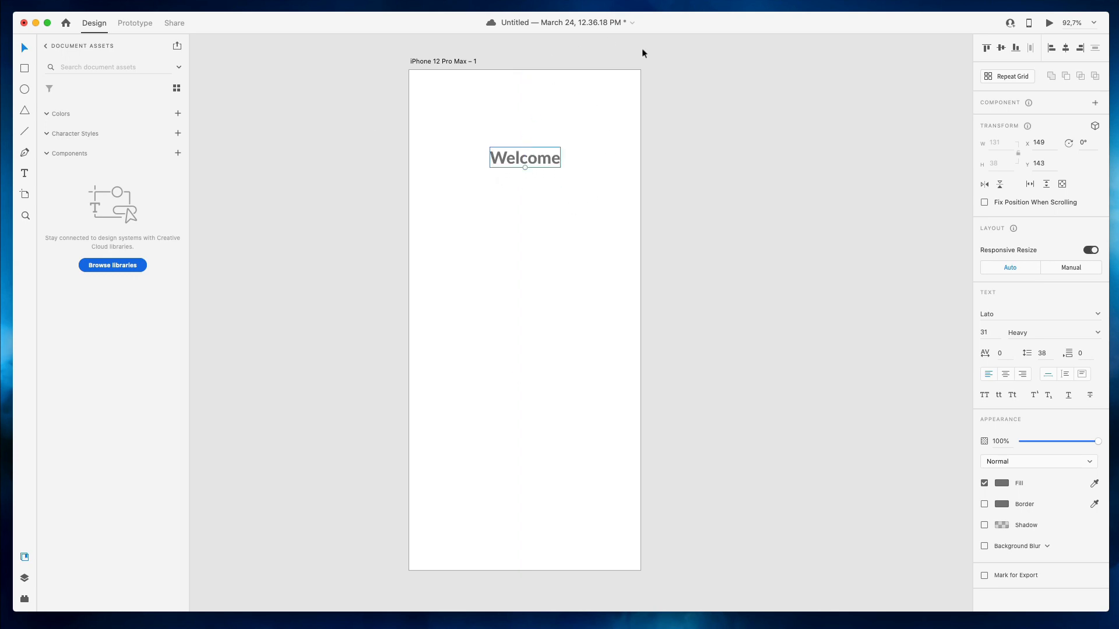
# Change the Welcome heading's fill colour to black (#000000)
pyautogui.click(1001, 483)
pyautogui.moveTo(874, 489); pyautogui.dragTo(826, 531)
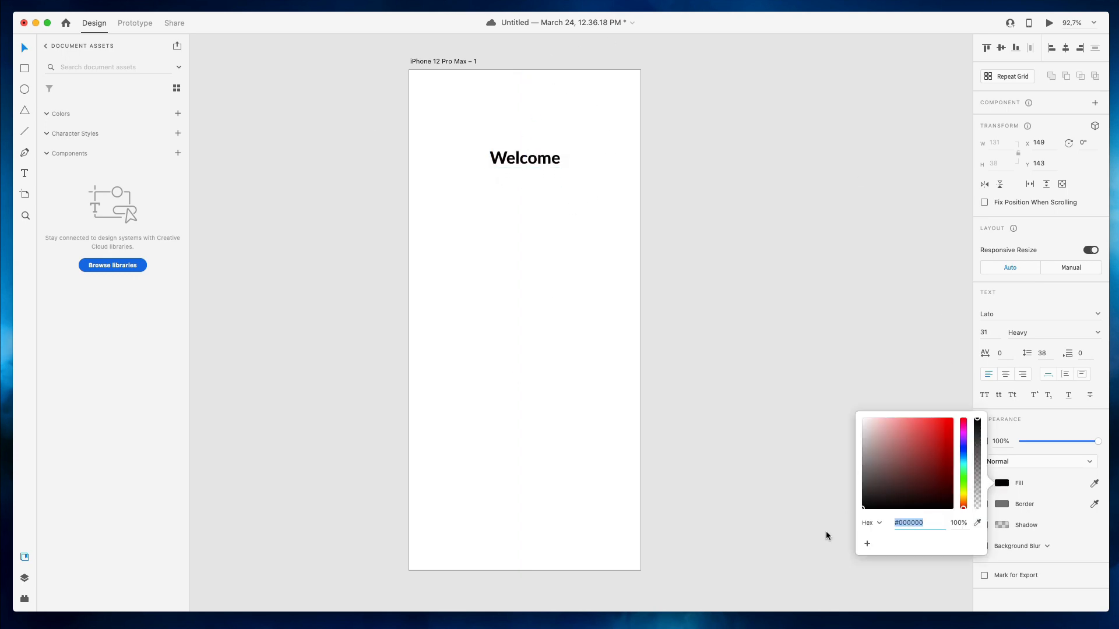
pyautogui.click(637, 390)
# Nudge the Welcome heading up slightly and duplicate it directly below at about Y 191
pyautogui.moveTo(539, 159)
pyautogui.mouseDown()
pyautogui.moveTo(537, 187)
pyautogui.moveTo(537, 154)
pyautogui.mouseUp()
pyautogui.click(537, 158)
pyautogui.click(552, 186)
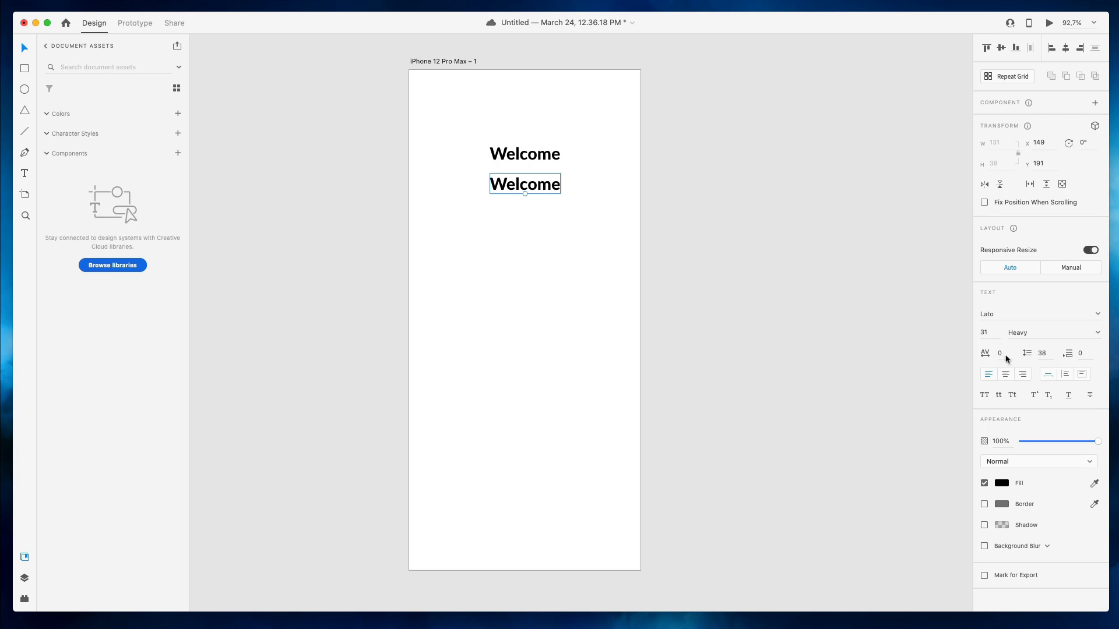
# Set the duplicated Welcome text's font size to 15 and its weight to Medium
pyautogui.click(989, 333)
pyautogui.press('Down')
pyautogui.press('Down')
pyautogui.press('Down')
pyautogui.press('Down')
pyautogui.press('Down')
pyautogui.press('Down')
pyautogui.press('Down')
pyautogui.press('Down')
pyautogui.press('Down')
pyautogui.press('Down')
pyautogui.press('Down')
pyautogui.press('Down')
pyautogui.press('Down')
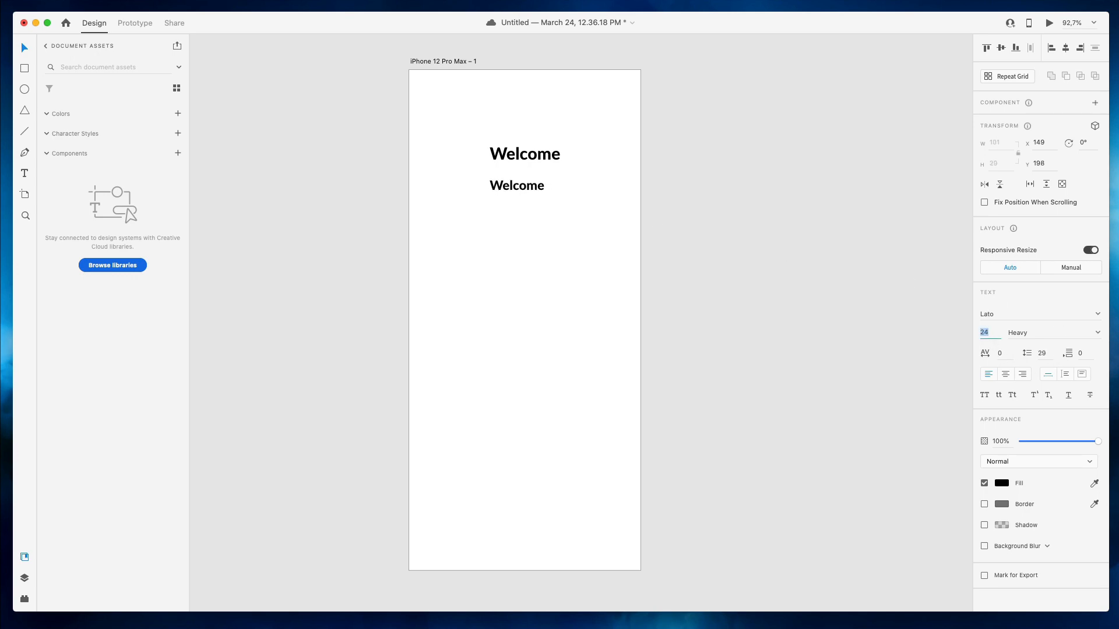
pyautogui.press('Down')
pyautogui.press('Down')
pyautogui.press('Down')
pyautogui.click(1097, 334)
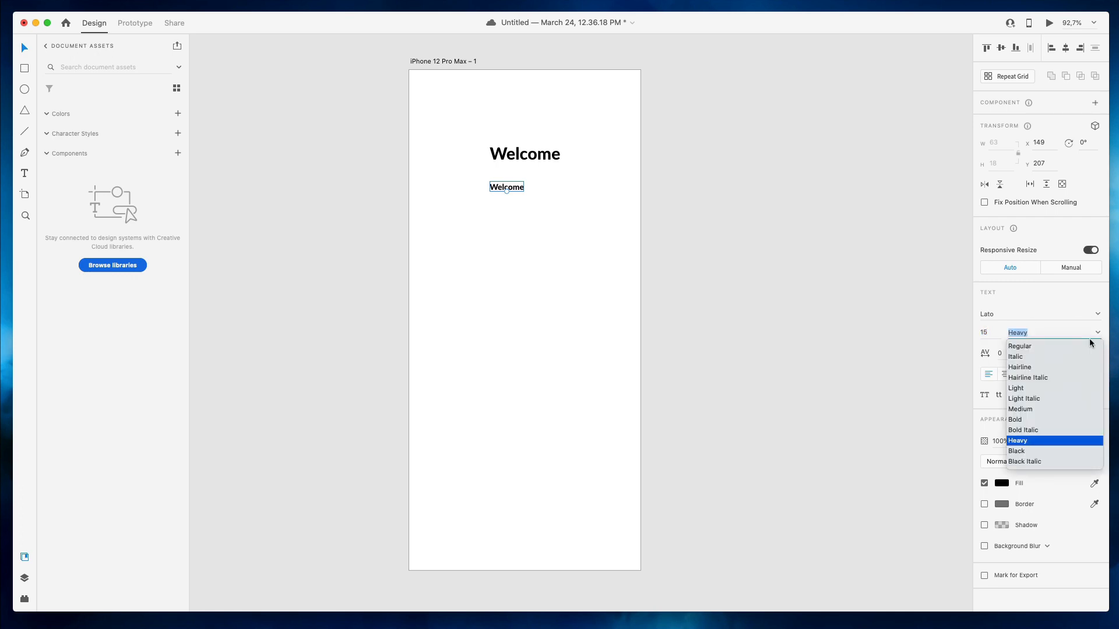
pyautogui.click(1026, 412)
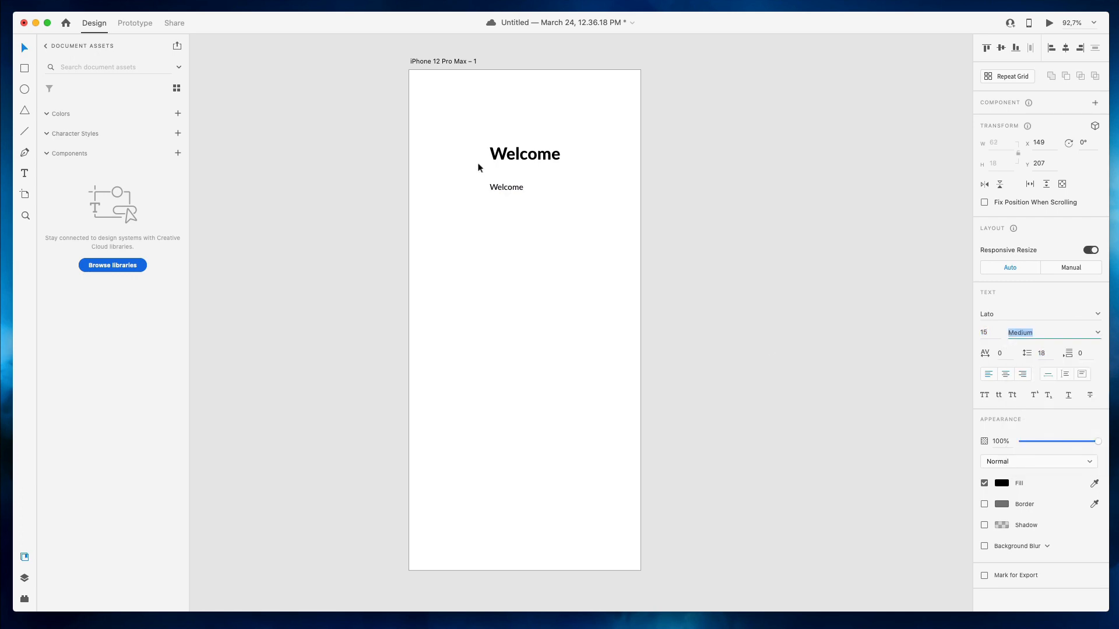
# Replace the duplicate's text with "You are starting your onboarding process to access the app"
pyautogui.doubleClick(524, 189)
pyautogui.doubleClick(510, 187)
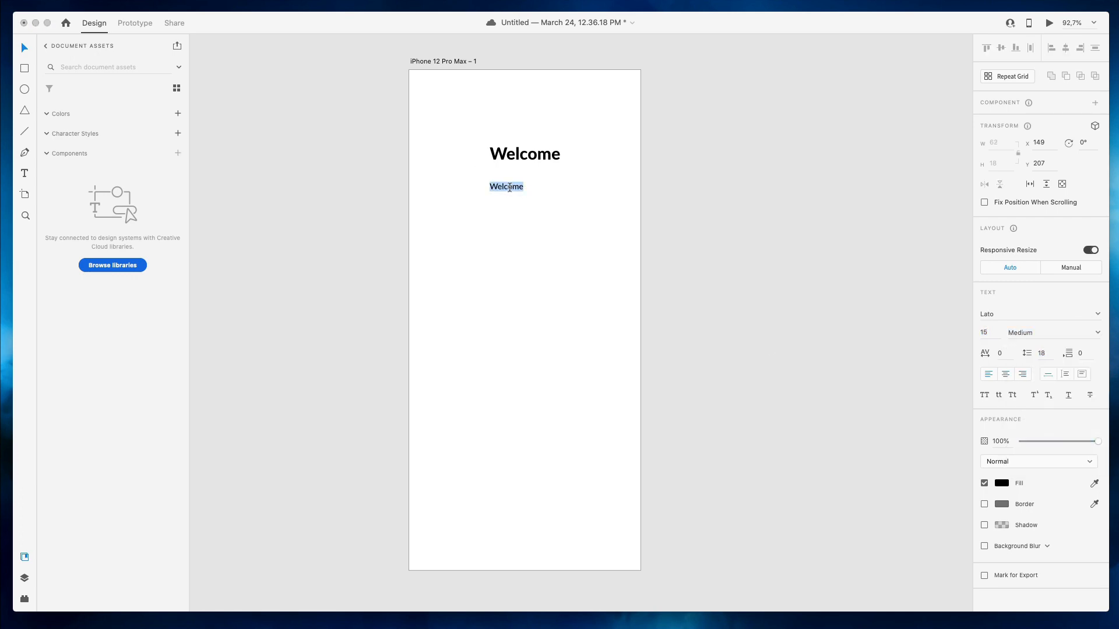
pyautogui.write('You are starting your onboar')
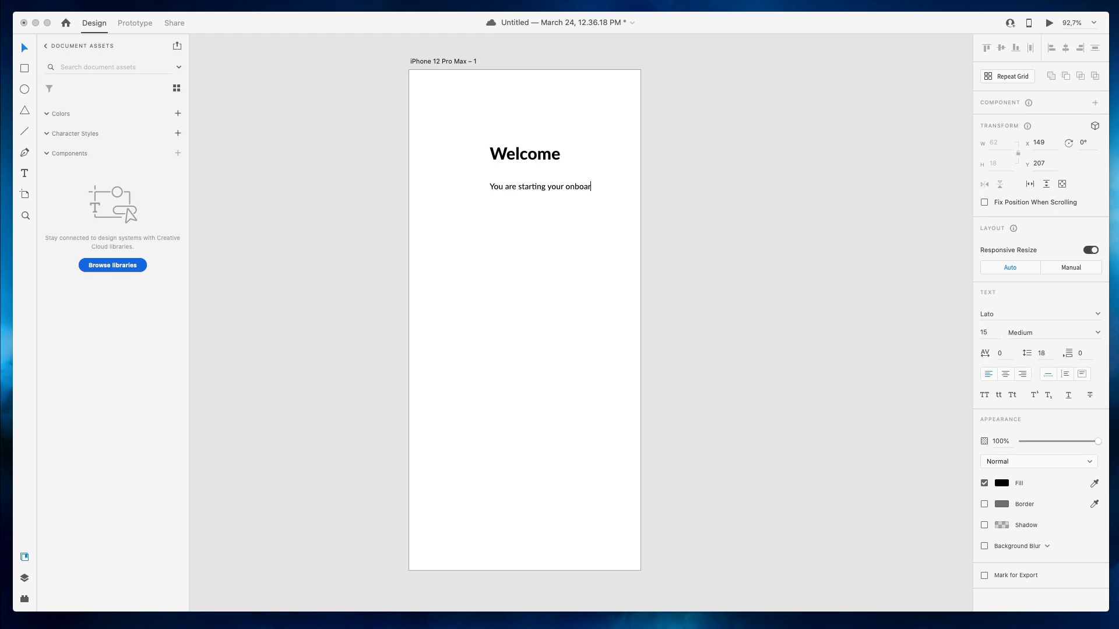
pyautogui.write('ding process to access the app')
pyautogui.click(516, 205)
# Make the subtitle a horizontally centred, fixed-size text box about 313 × 59 and centre-align its text
pyautogui.moveTo(536, 188); pyautogui.dragTo(472, 190)
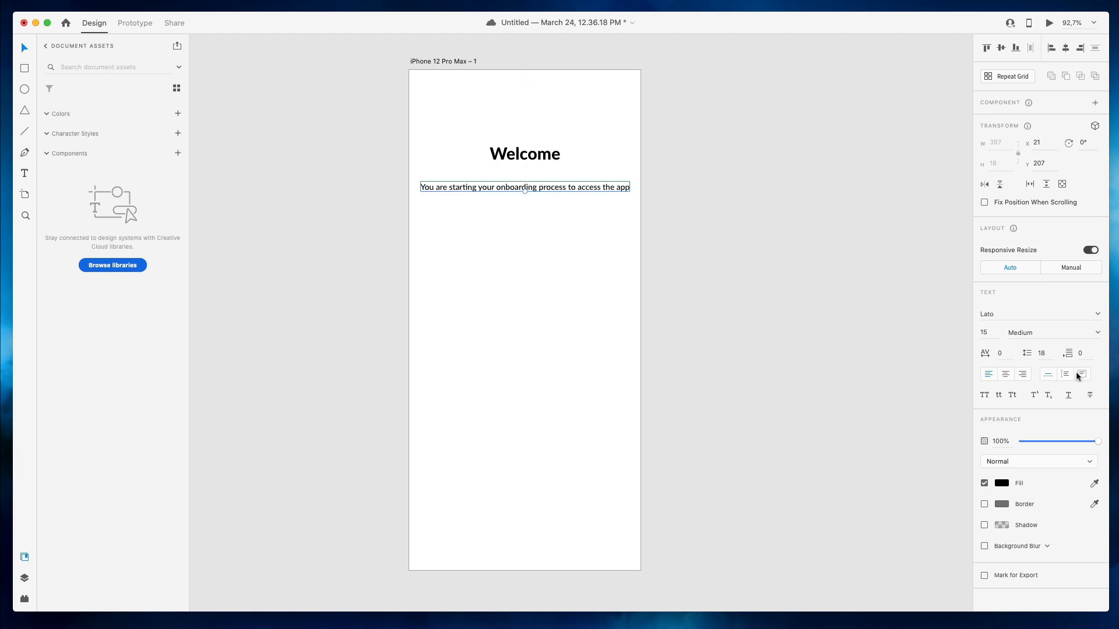
pyautogui.moveTo(629, 188); pyautogui.dragTo(525, 213)
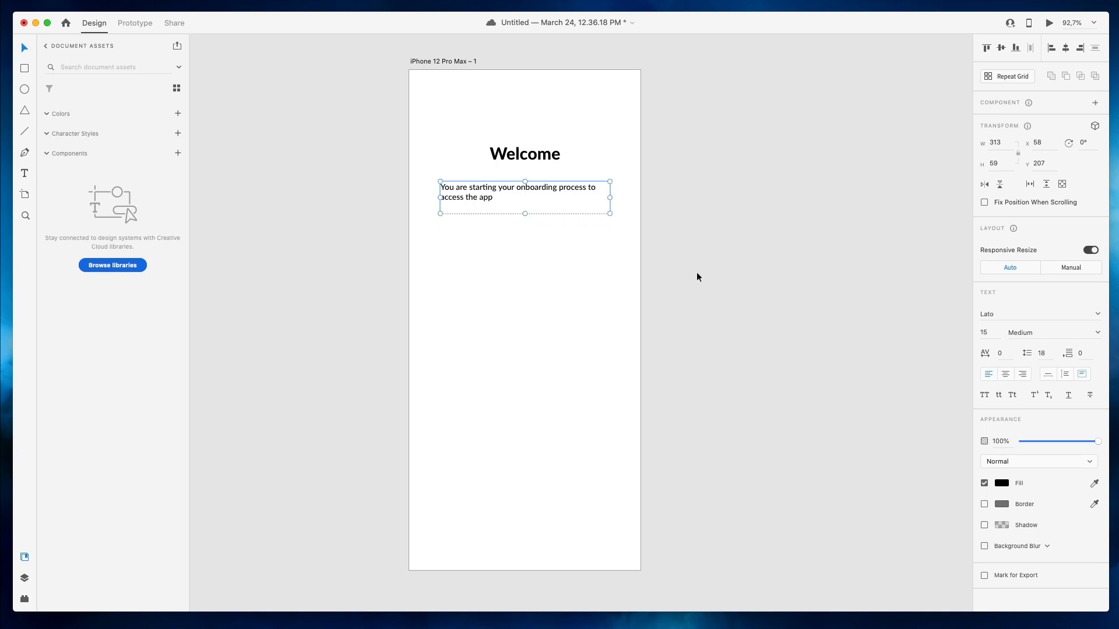
pyautogui.click(1006, 374)
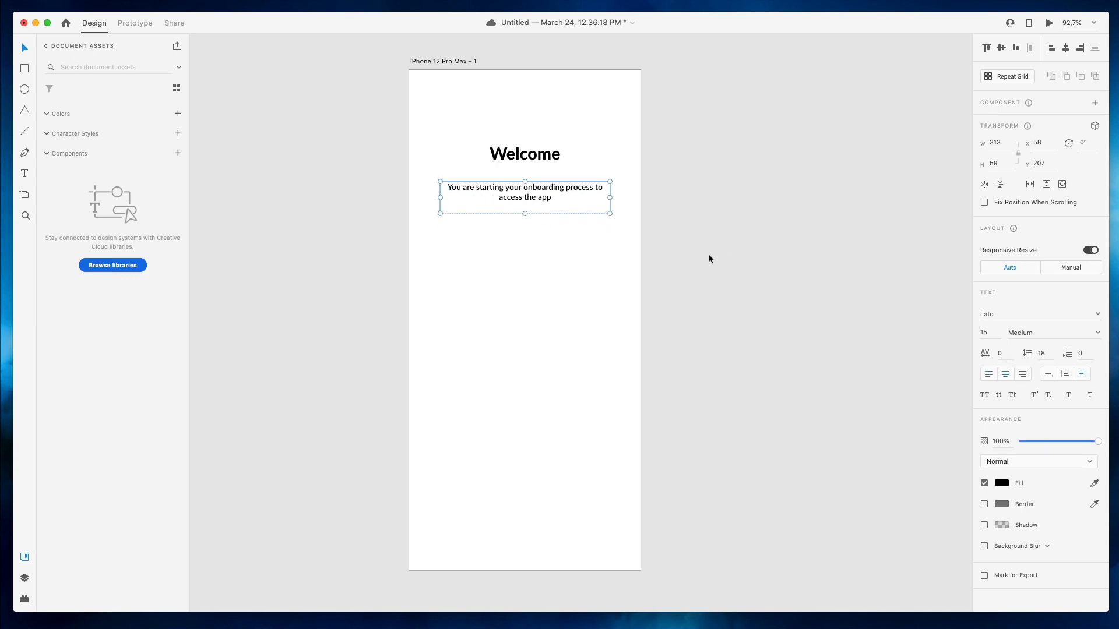
# Set the subtitle's line spacing to 27
pyautogui.click(1038, 355)
pyautogui.press('Up')
pyautogui.press('Up')
pyautogui.press('Up')
pyautogui.press('Up')
pyautogui.press('Up')
pyautogui.press('Up')
pyautogui.press('Up')
pyautogui.press('Up')
pyautogui.press('Up')
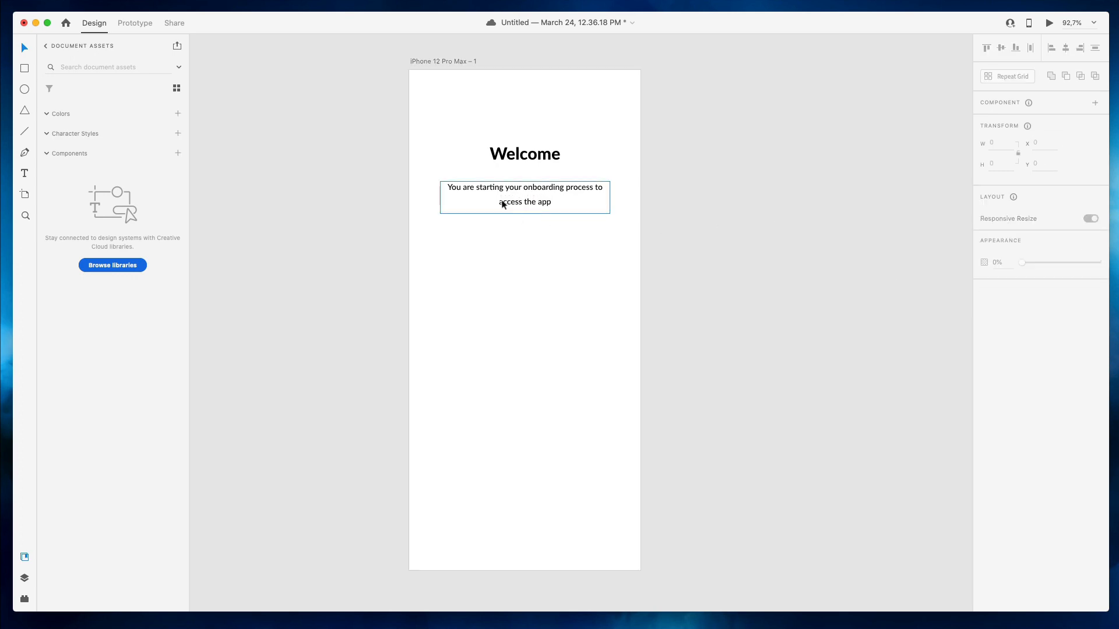
# Shorten the subtitle's box to about 53 high closer under the heading, and move both texts up together
pyautogui.moveTo(522, 214); pyautogui.dragTo(543, 191)
pyautogui.click(642, 206)
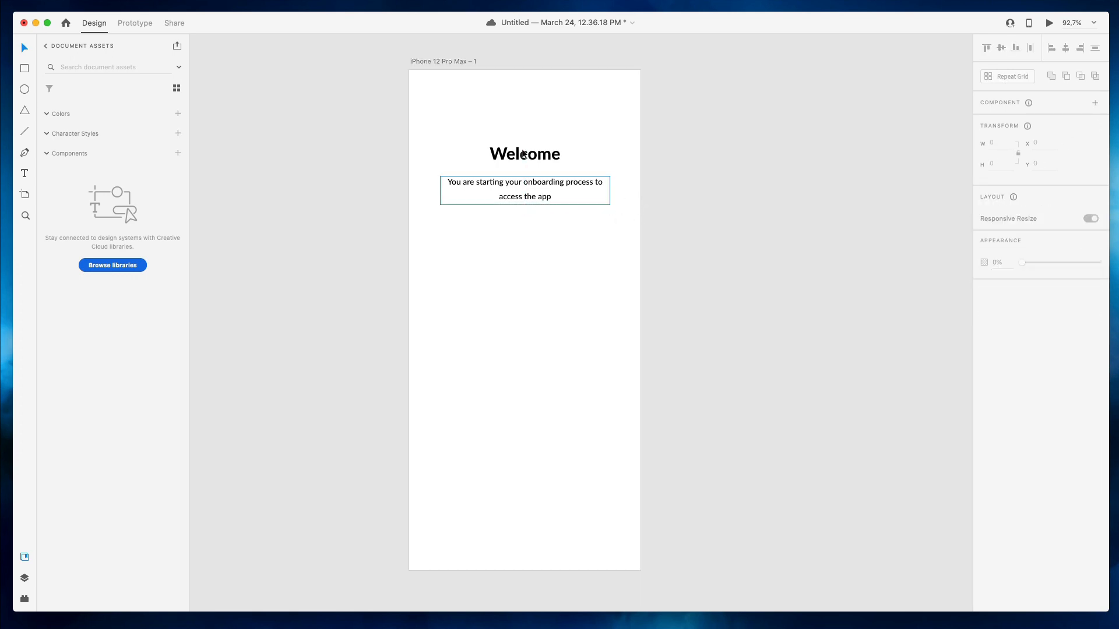
pyautogui.moveTo(457, 108); pyautogui.dragTo(562, 177)
pyautogui.click(632, 156)
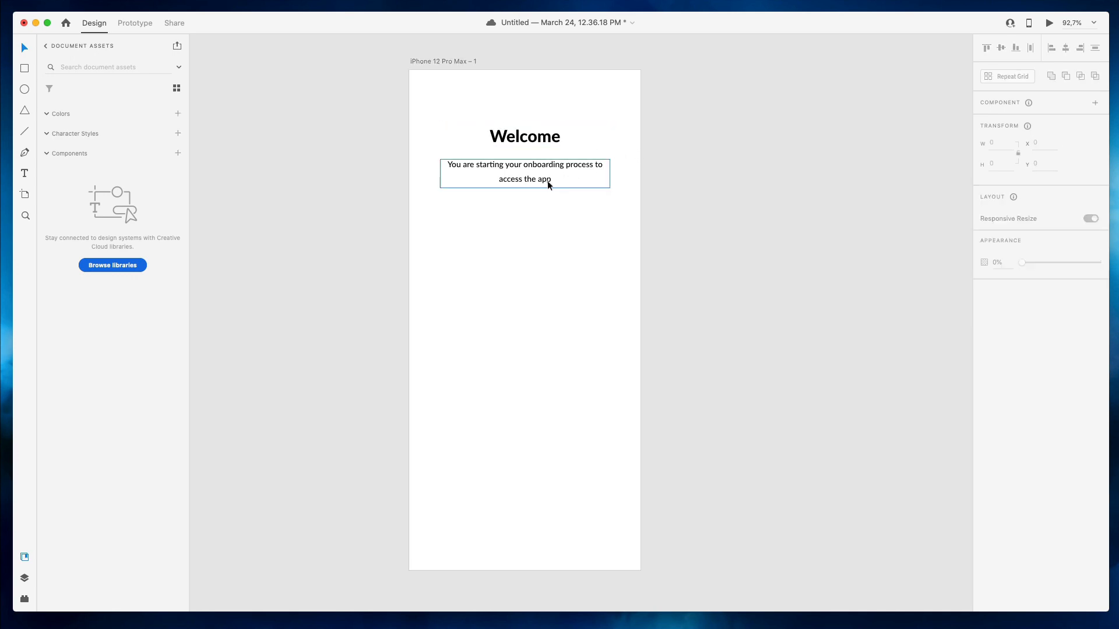
# Place a duplicate of the subtitle near the bottom of the artboard at about Y 748
pyautogui.moveTo(545, 180); pyautogui.dragTo(513, 492)
pyautogui.click(491, 430)
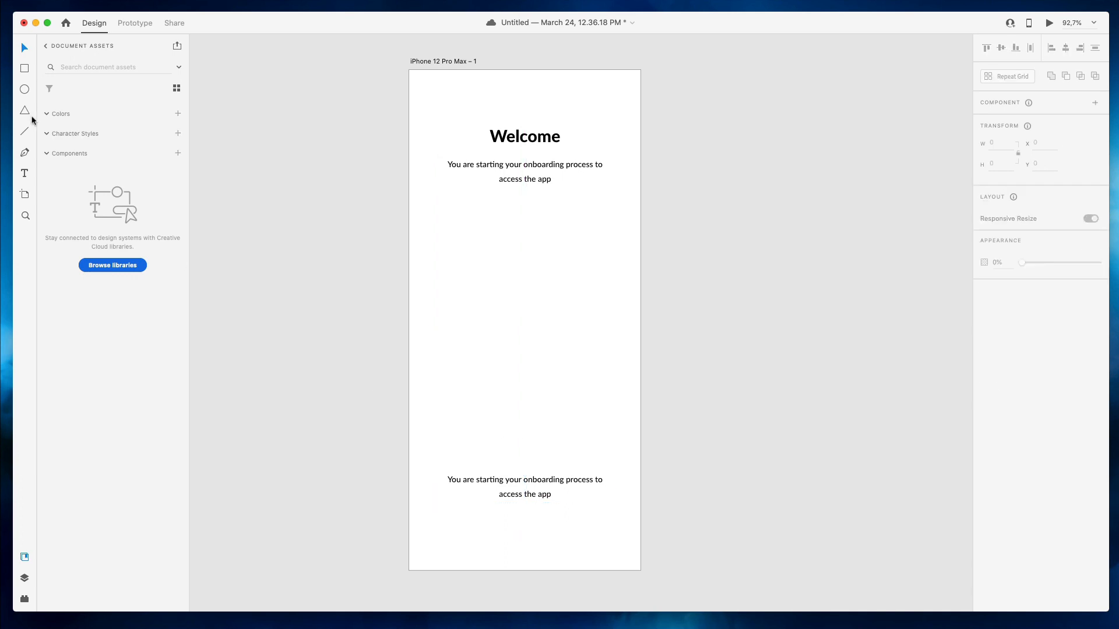
# Draw a button rectangle about 362 × 60 below the copied text and centre it horizontally on the artboard
pyautogui.click(26, 71)
pyautogui.moveTo(430, 522); pyautogui.dragTo(623, 553)
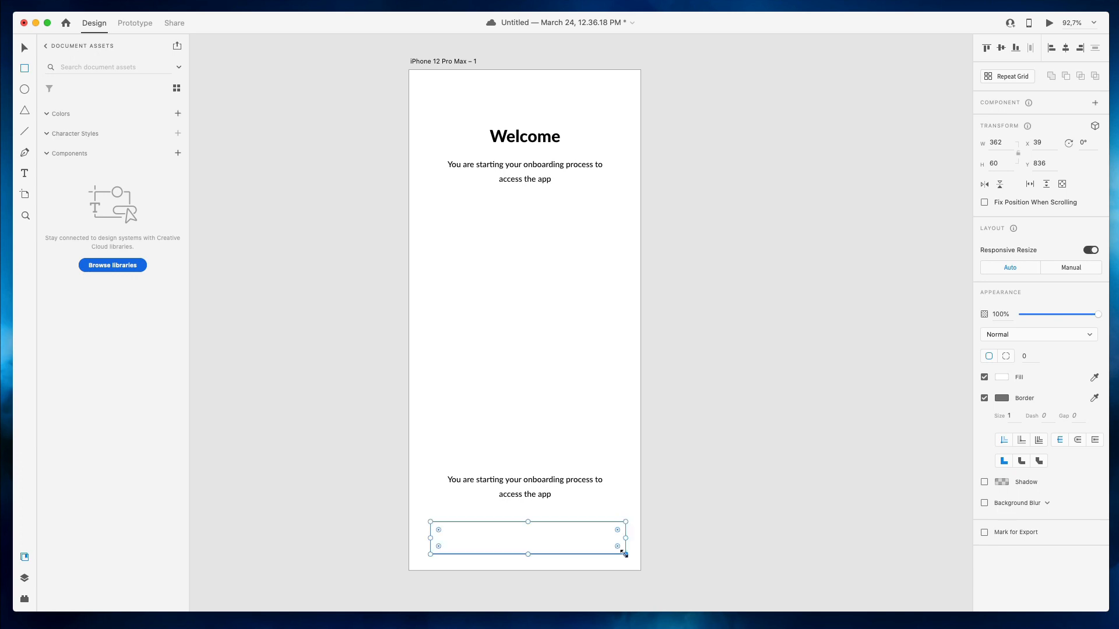
pyautogui.click(1065, 47)
# Replace the lower copy's text with "Continue" and shorten its text box to about 23 high
pyautogui.click(523, 487)
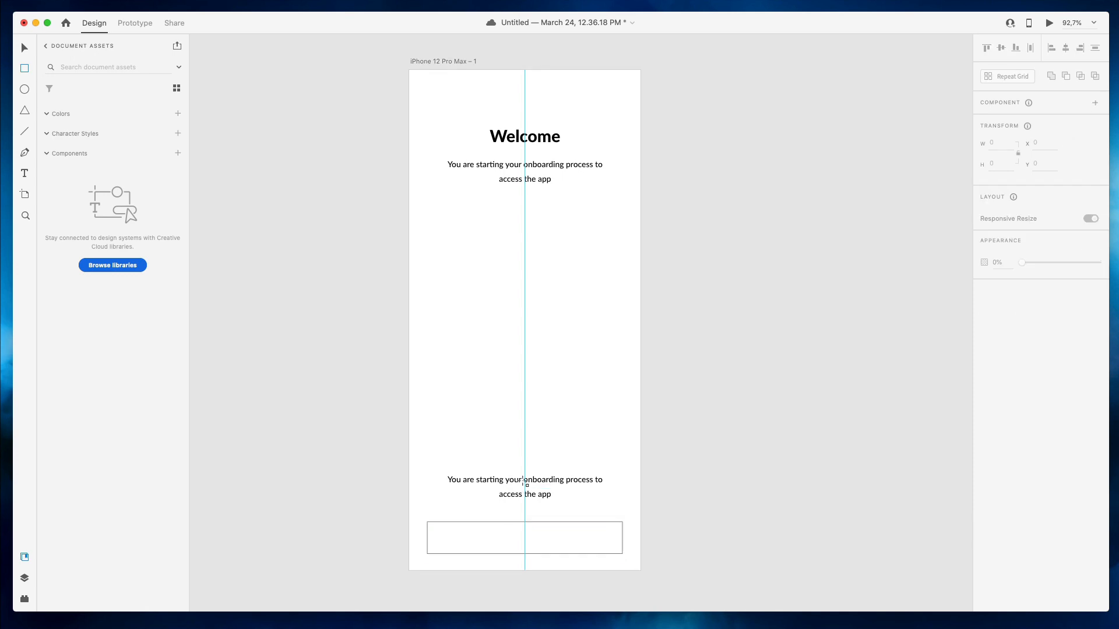
pyautogui.press('v')
pyautogui.click(521, 479)
pyautogui.doubleClick(520, 478)
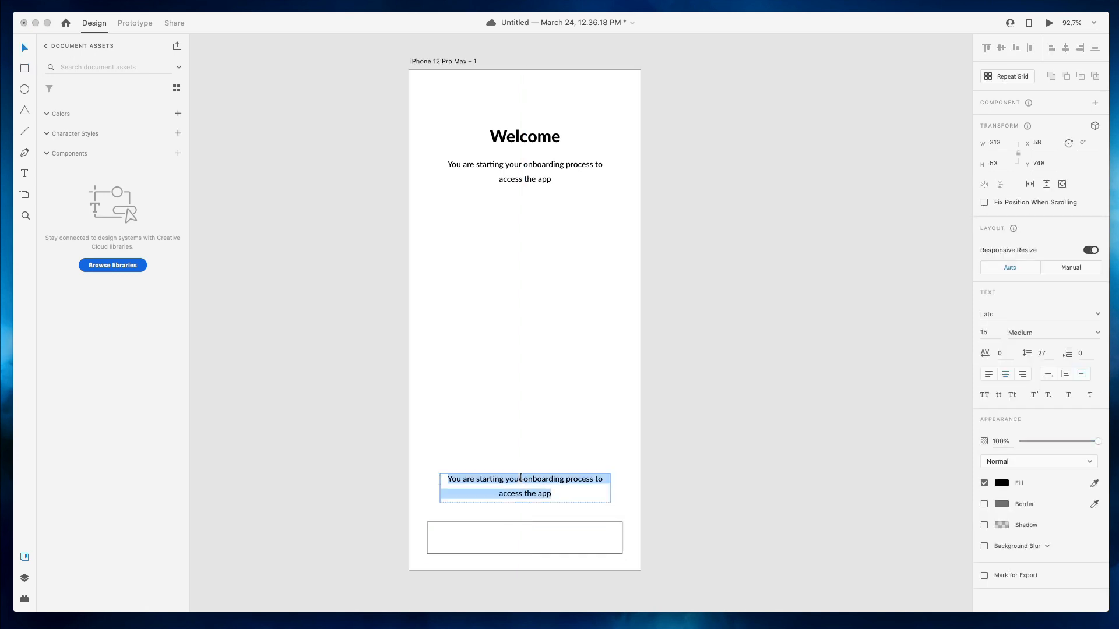
pyautogui.press('BackSpace')
pyautogui.write('Continue')
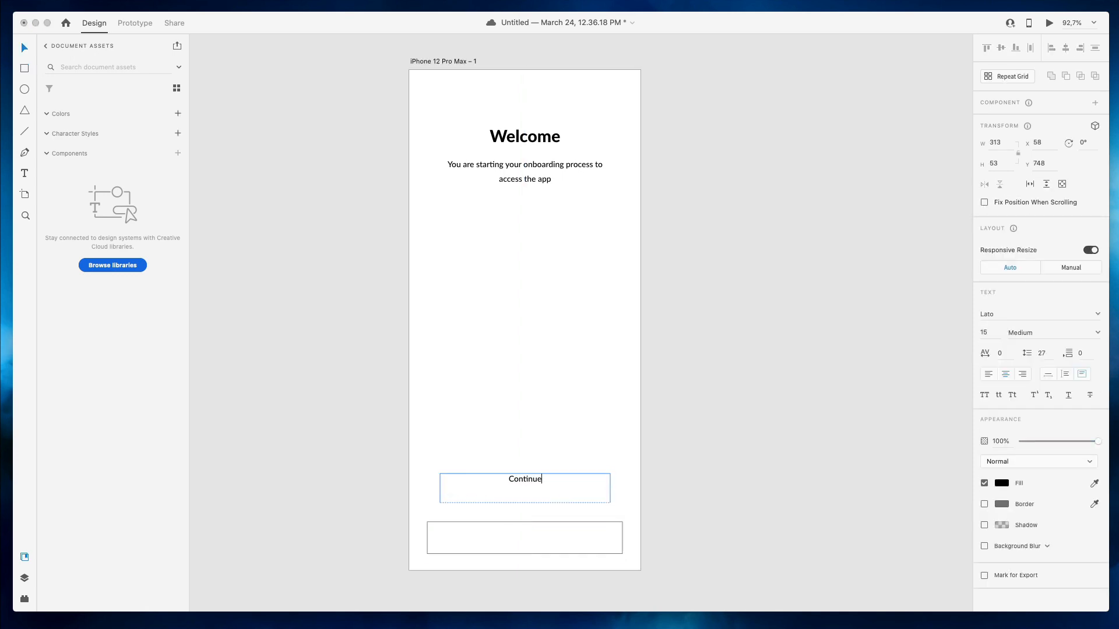
pyautogui.press('Escape')
pyautogui.moveTo(524, 501); pyautogui.dragTo(525, 487)
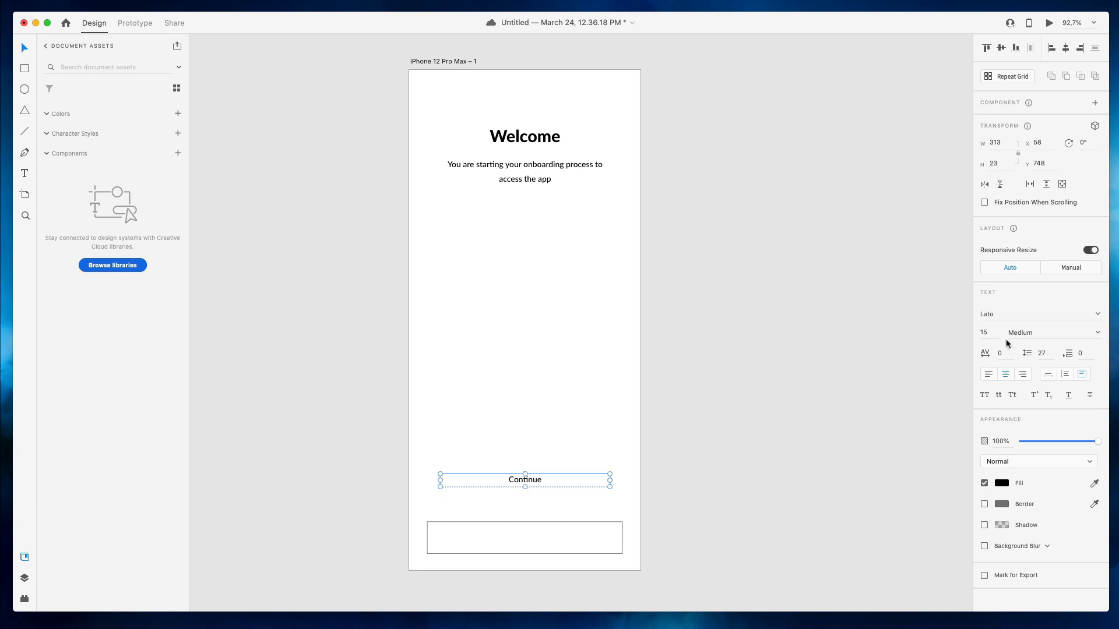
# Set the Continue label's weight to Bold and move it into the button rectangle at about Y 855
pyautogui.click(1092, 339)
pyautogui.click(1040, 425)
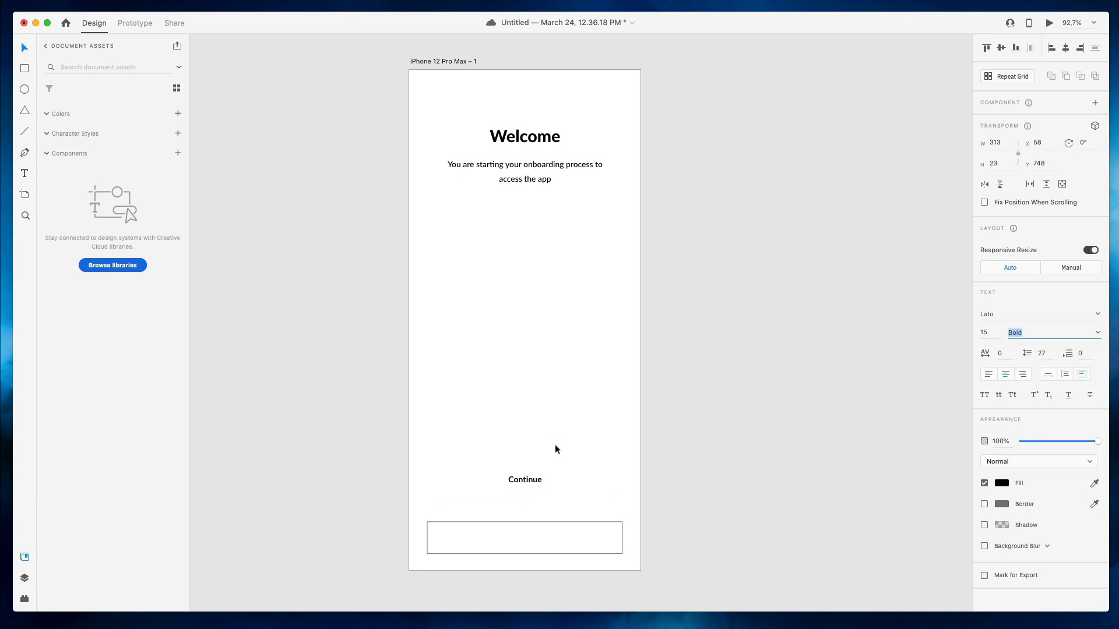
pyautogui.moveTo(530, 477); pyautogui.dragTo(530, 534)
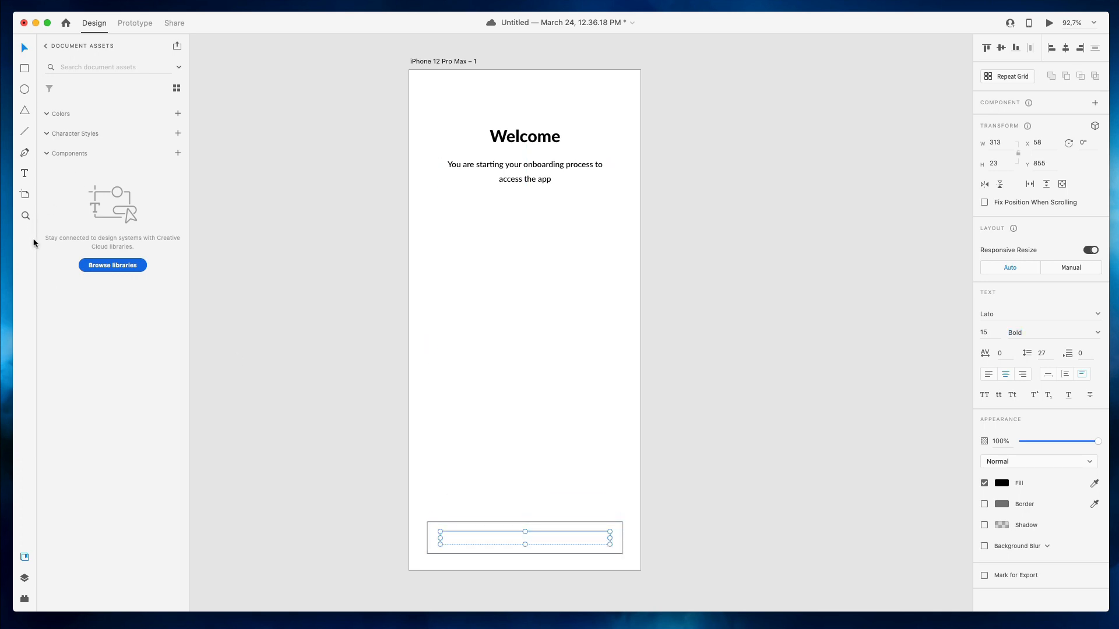
# Reorder the layers so the Continue label sits above the rectangle
pyautogui.click(26, 578)
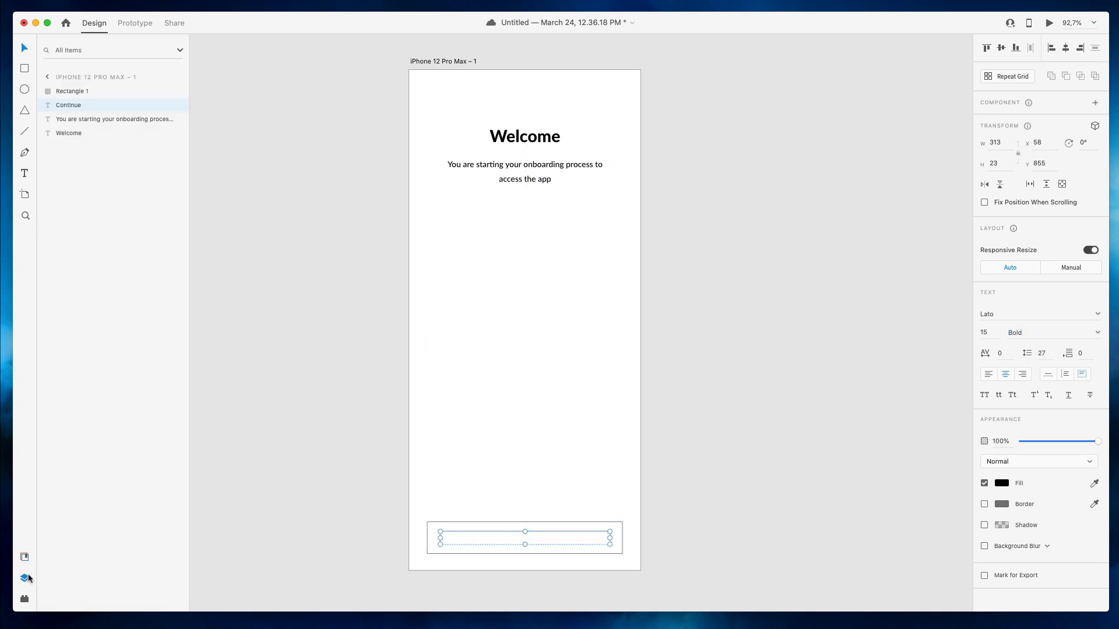
pyautogui.rightClick(96, 104)
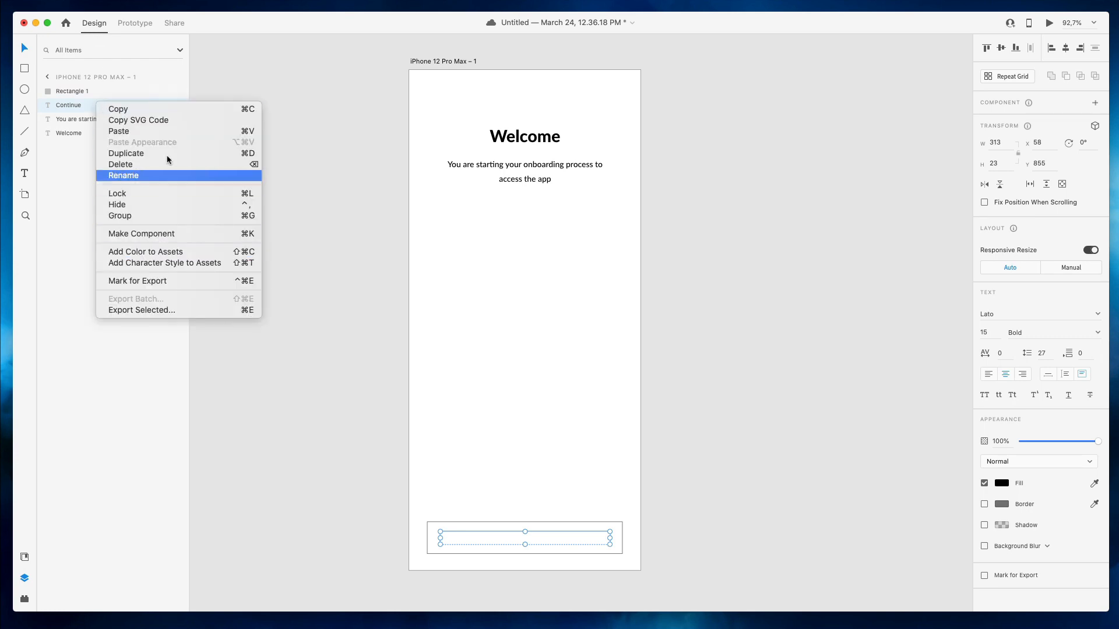
pyautogui.click(61, 190)
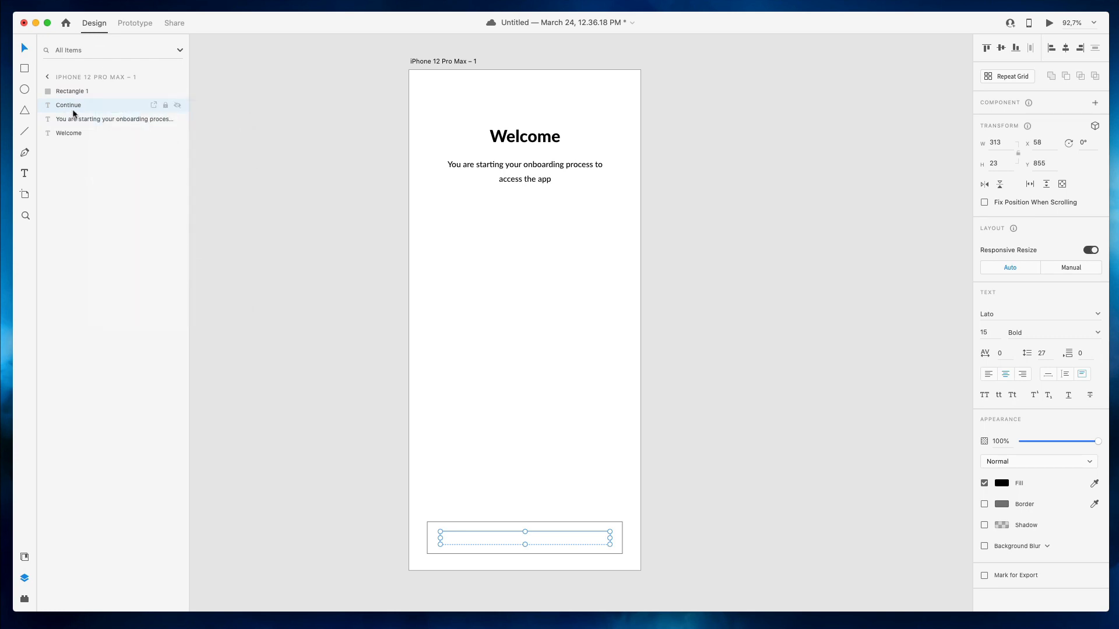
pyautogui.moveTo(74, 113); pyautogui.dragTo(77, 96)
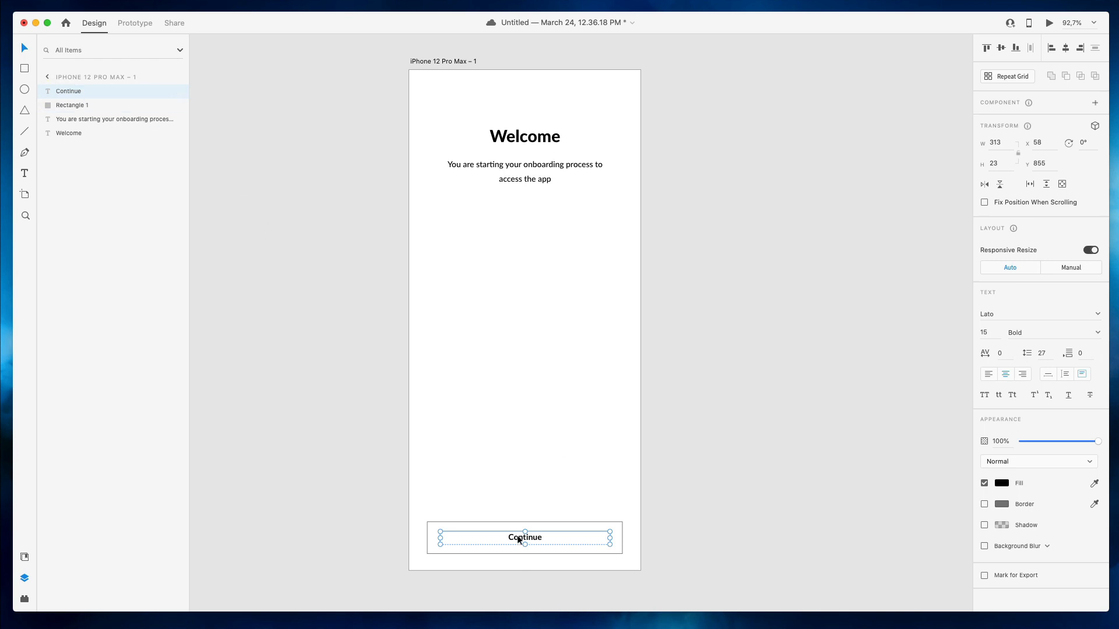
# Fill the Continue button's rectangle with bright blue and remove its border
pyautogui.click(557, 526)
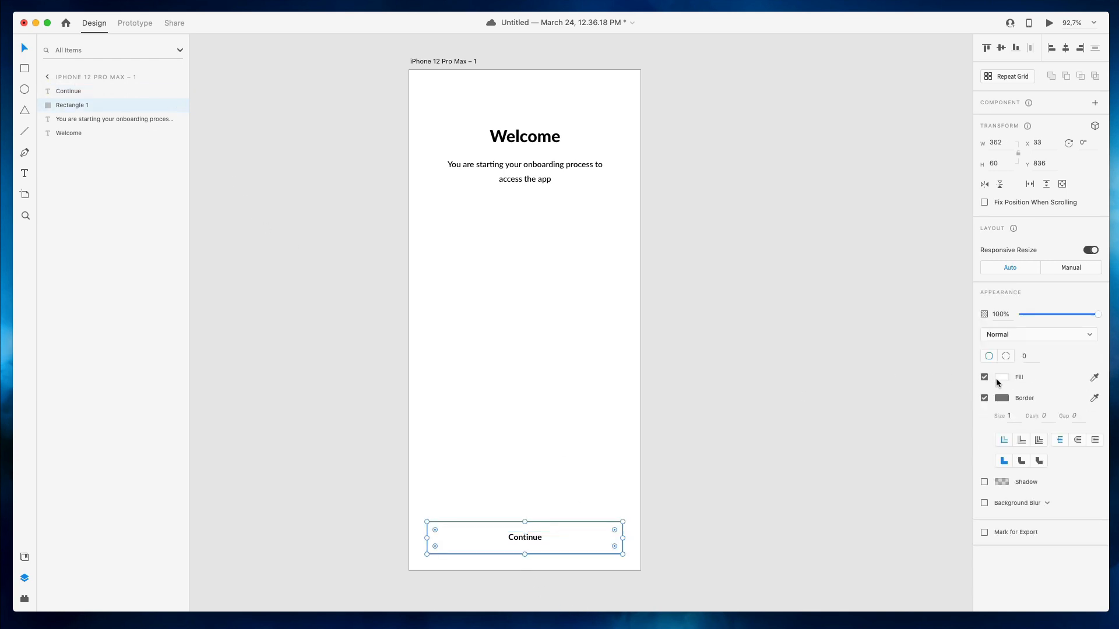
pyautogui.click(998, 379)
pyautogui.moveTo(958, 371); pyautogui.dragTo(980, 269)
pyautogui.moveTo(962, 354); pyautogui.dragTo(962, 356)
pyautogui.click(1057, 388)
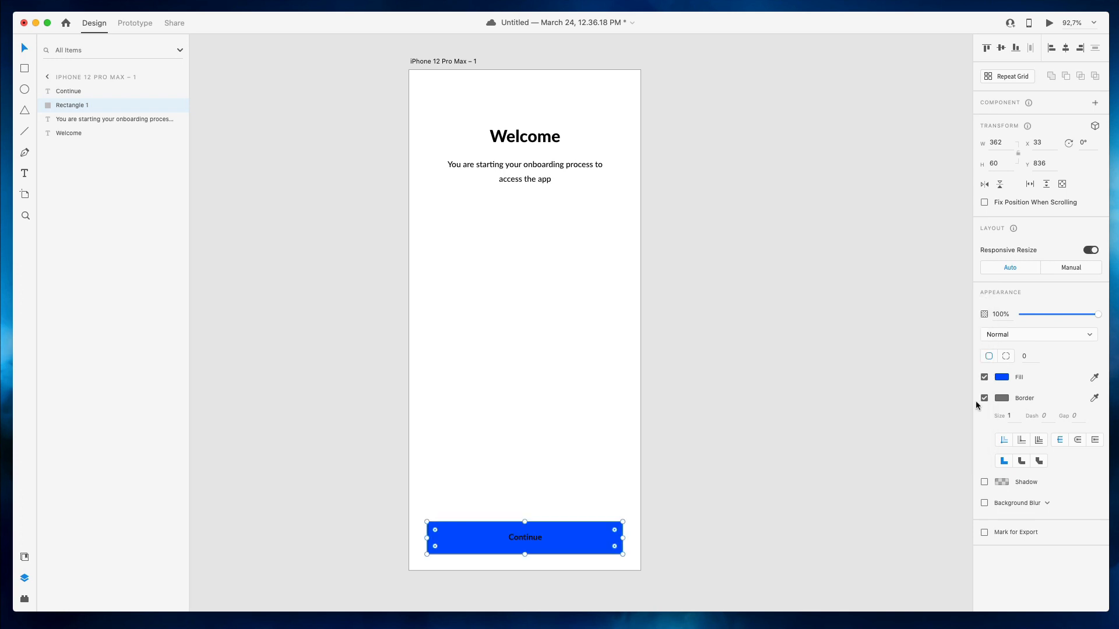
pyautogui.click(983, 398)
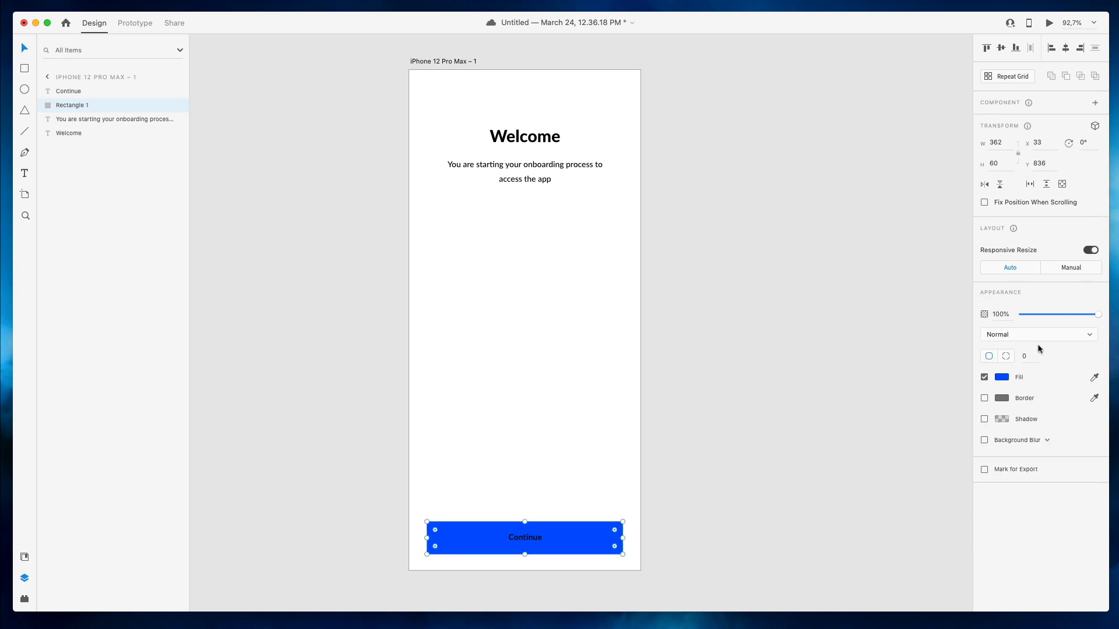
# Round the corners of the button rectangle with a radius of 10
pyautogui.click(1022, 356)
pyautogui.write('10')
pyautogui.press('Return')
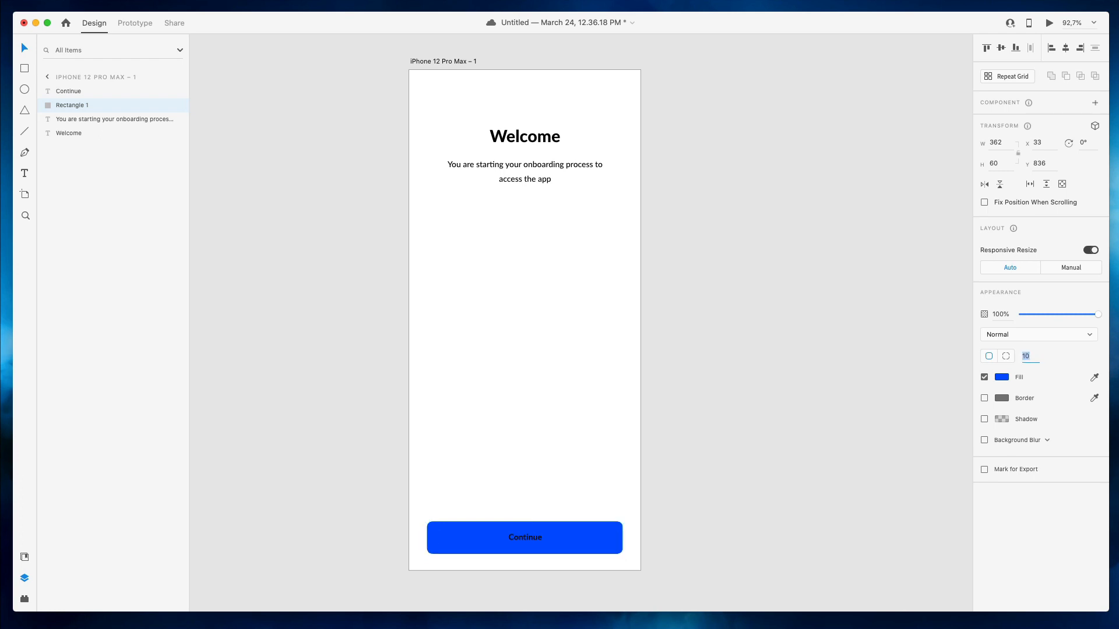
# Colour the Continue label white by sampling the artboard background
pyautogui.click(527, 538)
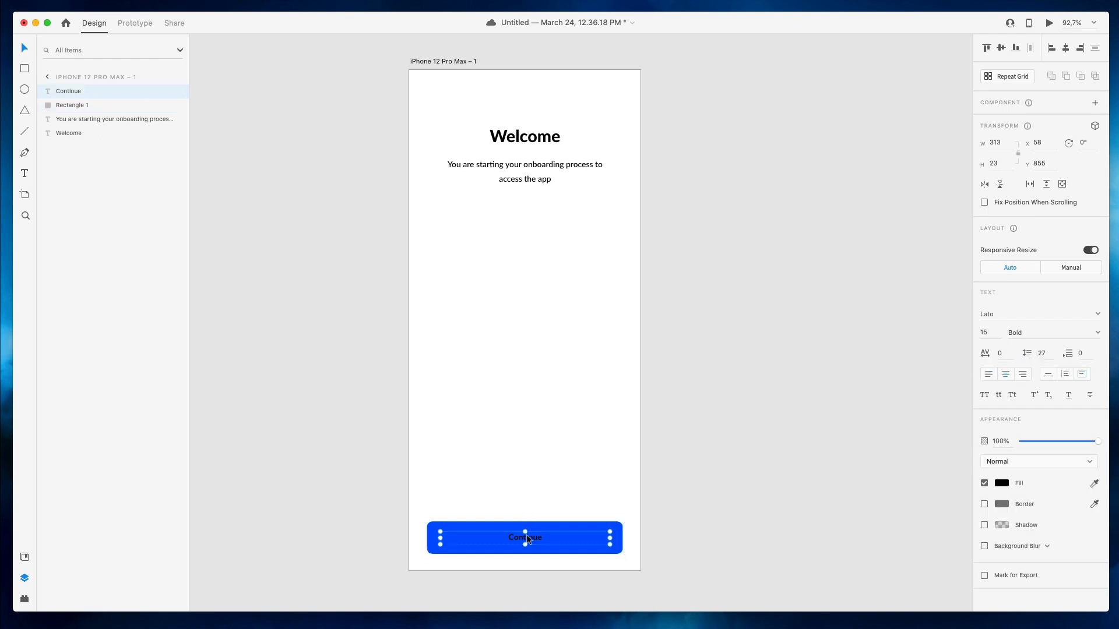
pyautogui.click(1094, 483)
pyautogui.click(486, 396)
# Set the Continue label's font size to 17 and shift it to about Y 854, keeping it centred horizontally
pyautogui.click(534, 536)
pyautogui.click(990, 332)
pyautogui.write('17')
pyautogui.press('Return')
pyautogui.moveTo(536, 537); pyautogui.dragTo(536, 537)
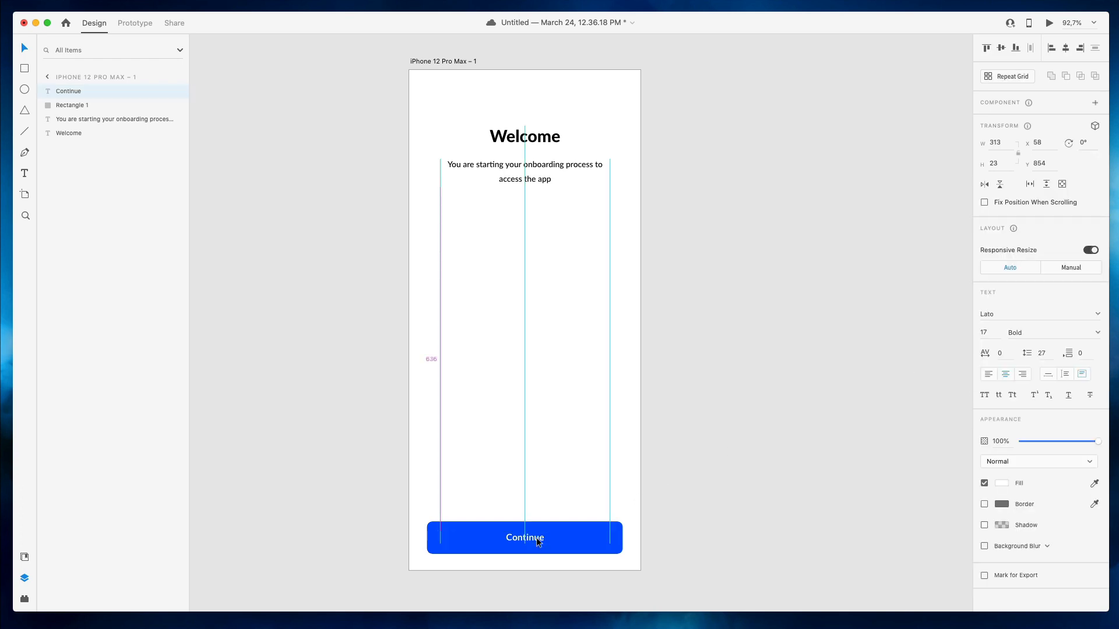
# Move the Continue label and its rectangle up together so the rectangle sits at Y 806
pyautogui.moveTo(444, 483); pyautogui.dragTo(594, 578)
pyautogui.hotkey('shift', 'Up')
pyautogui.hotkey('shift', 'Up')
pyautogui.hotkey('shift', 'Up')
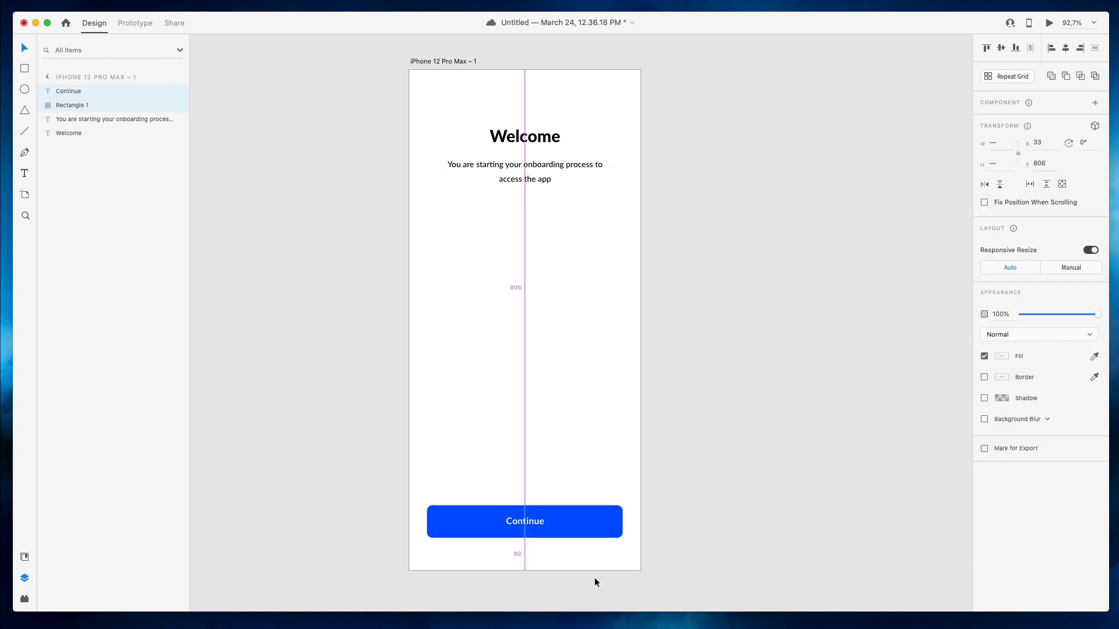
pyautogui.hotkey('shift', 'Up')
pyautogui.hotkey('shift', 'Down')
pyautogui.click(645, 528)
# Add a shadow to the button rectangle, coloured with the button's sampled blue at about 15% opacity
pyautogui.click(609, 509)
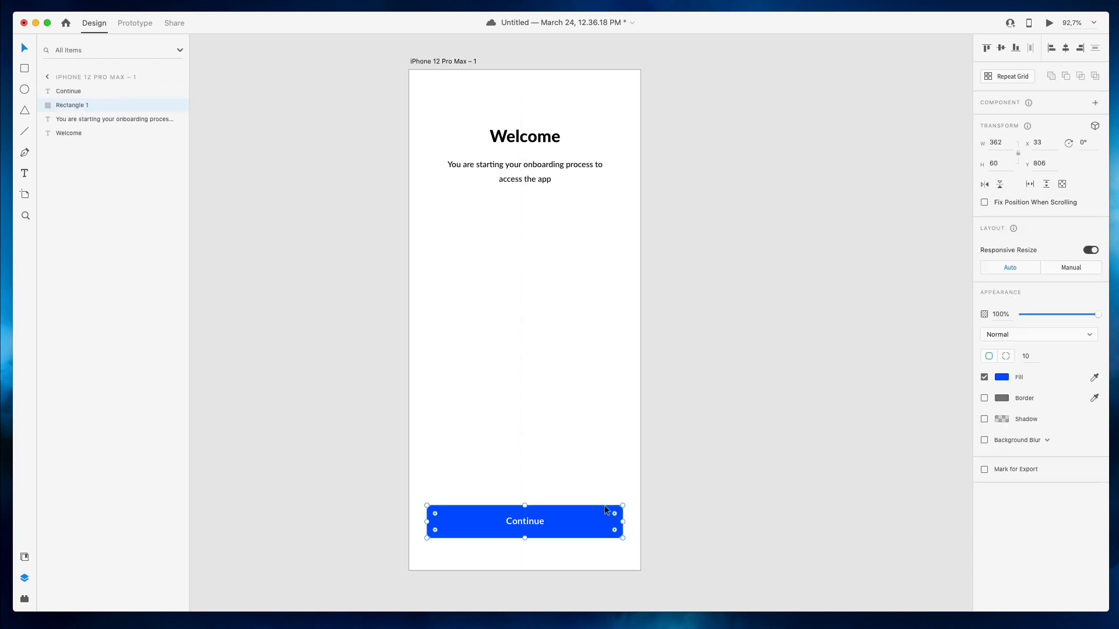
pyautogui.click(983, 420)
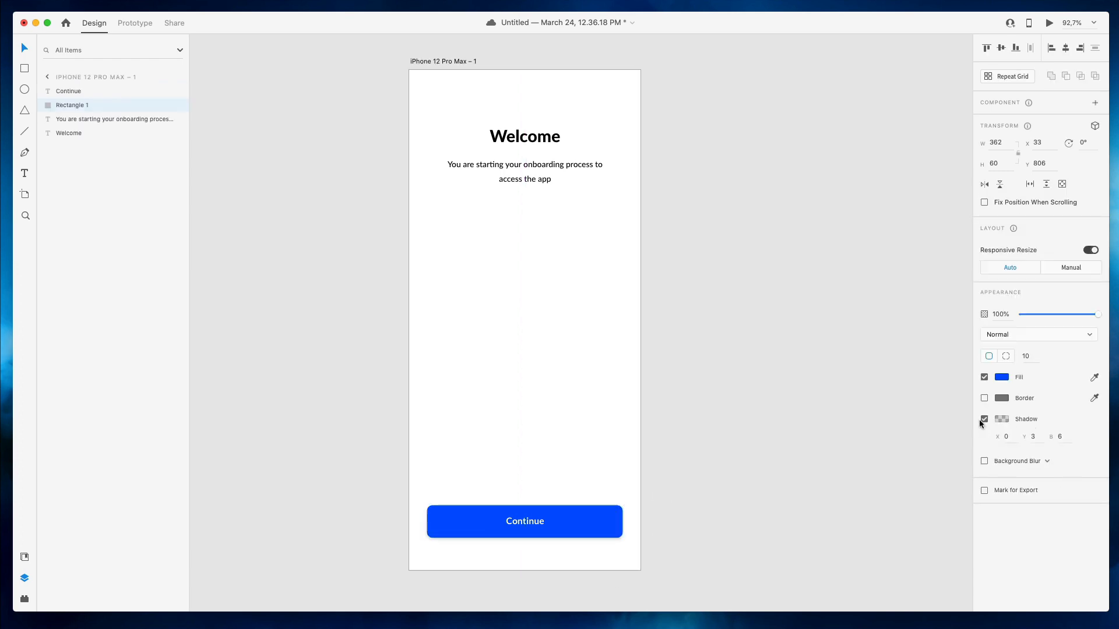
pyautogui.click(1001, 419)
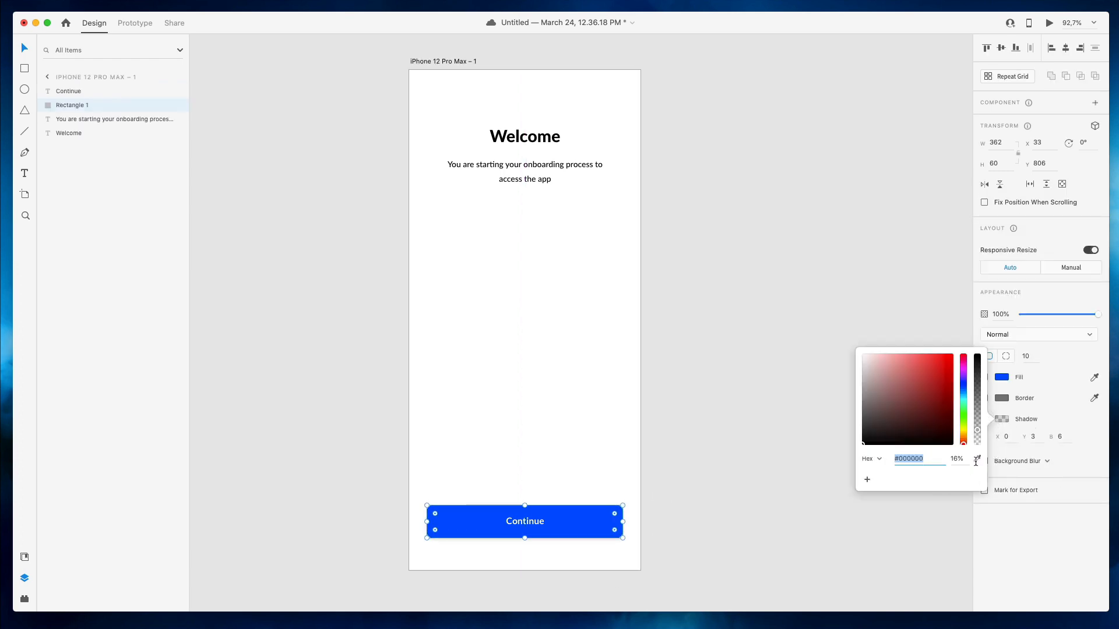
pyautogui.click(978, 460)
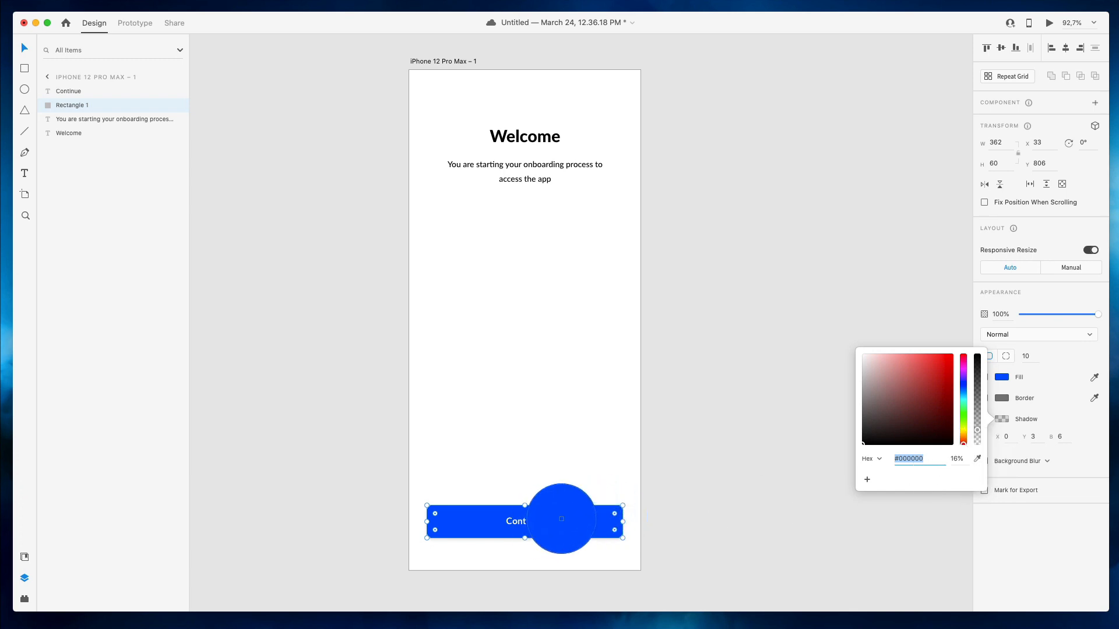
pyautogui.click(561, 520)
pyautogui.moveTo(977, 405); pyautogui.dragTo(974, 434)
# Set the button shadow's blur to 24
pyautogui.click(1059, 437)
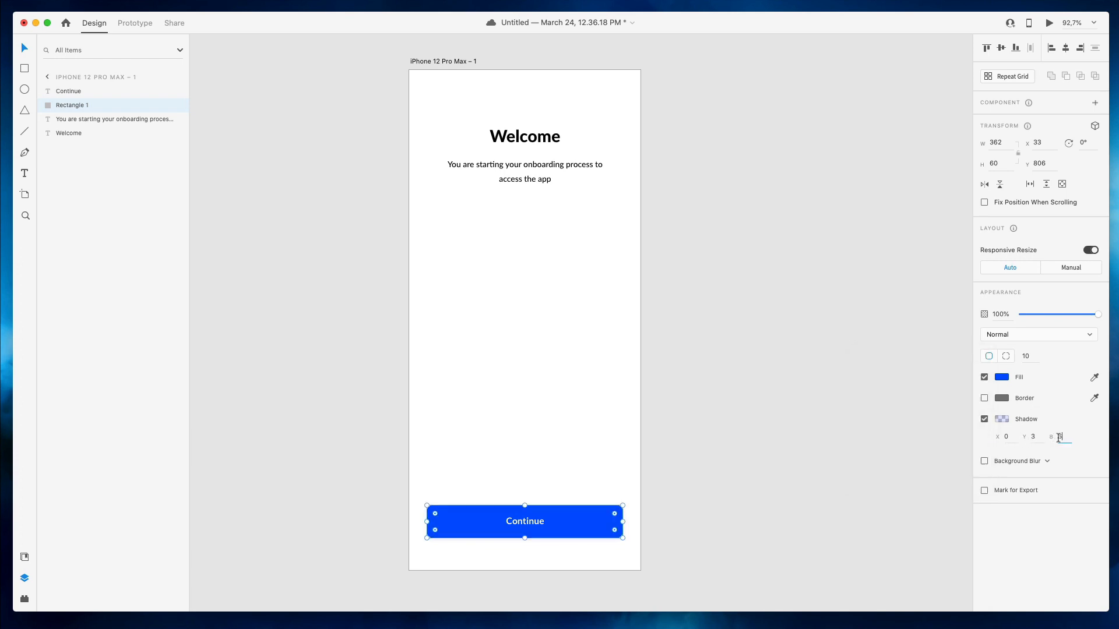
pyautogui.write('10')
pyautogui.press('Return')
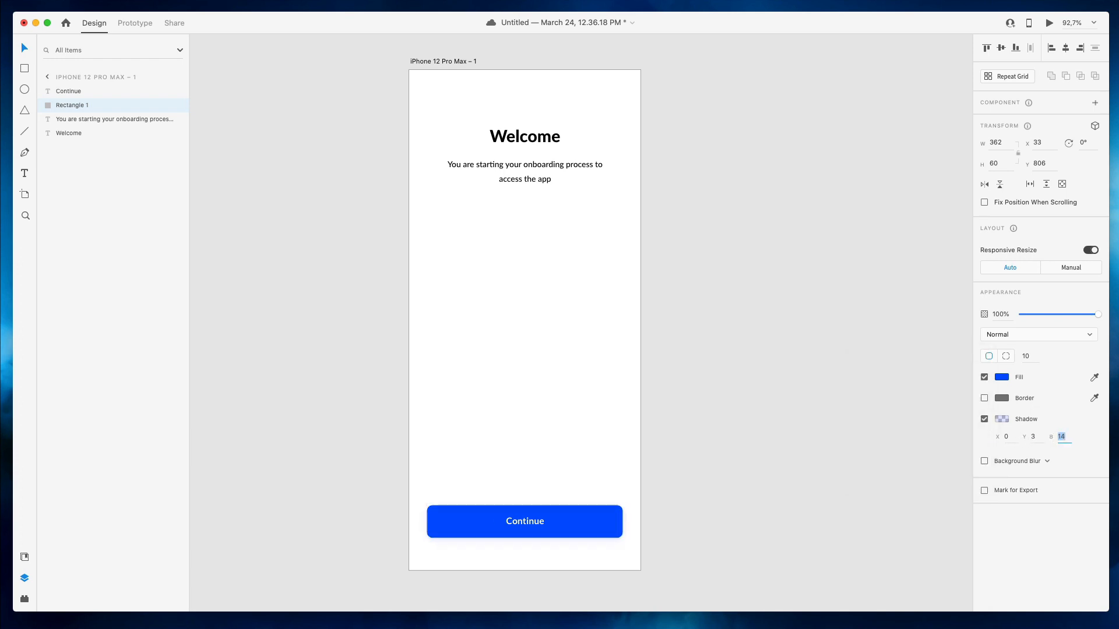
pyautogui.press('Down')
# Increase the opacity of the button's blue shadow slightly
pyautogui.click(1001, 419)
pyautogui.click(958, 459)
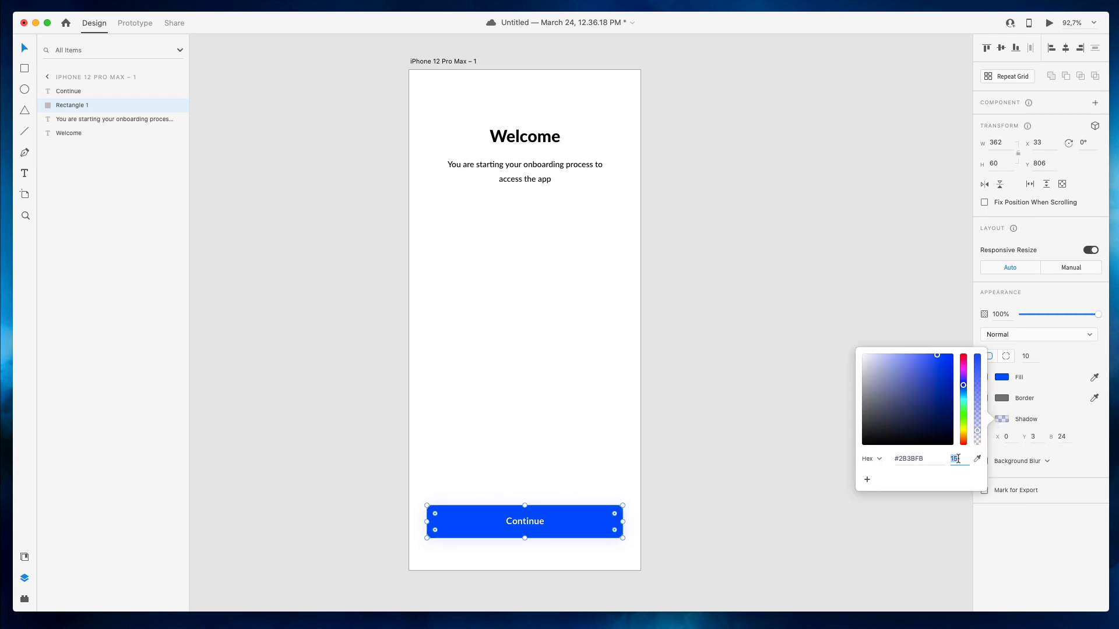
pyautogui.press('Up')
pyautogui.press('Up')
pyautogui.press('Up')
pyautogui.click(686, 402)
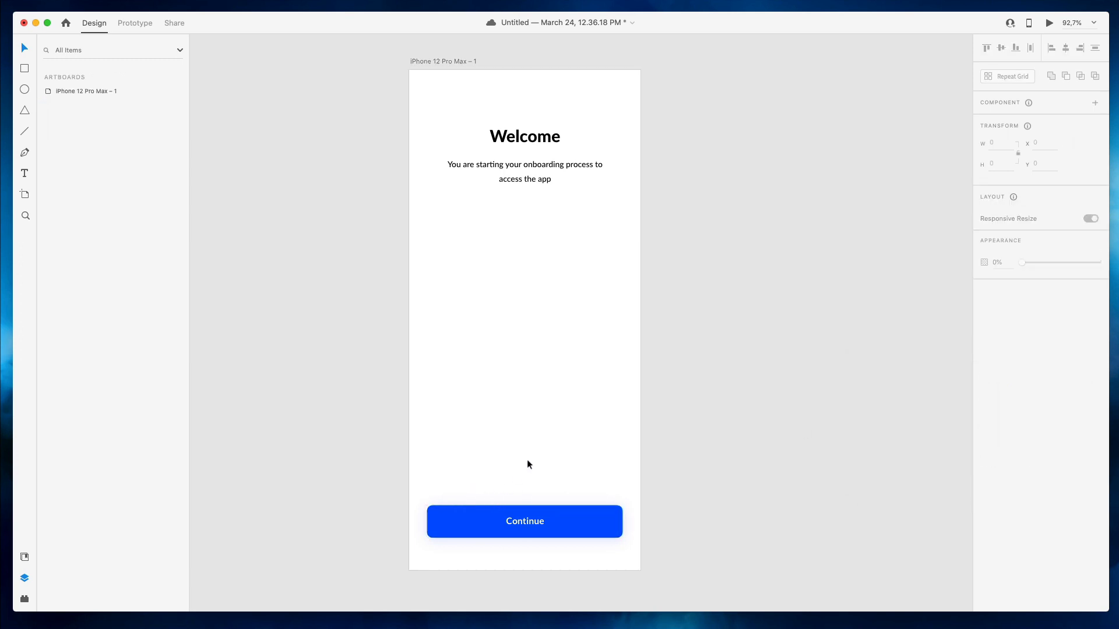
pyautogui.click(539, 171)
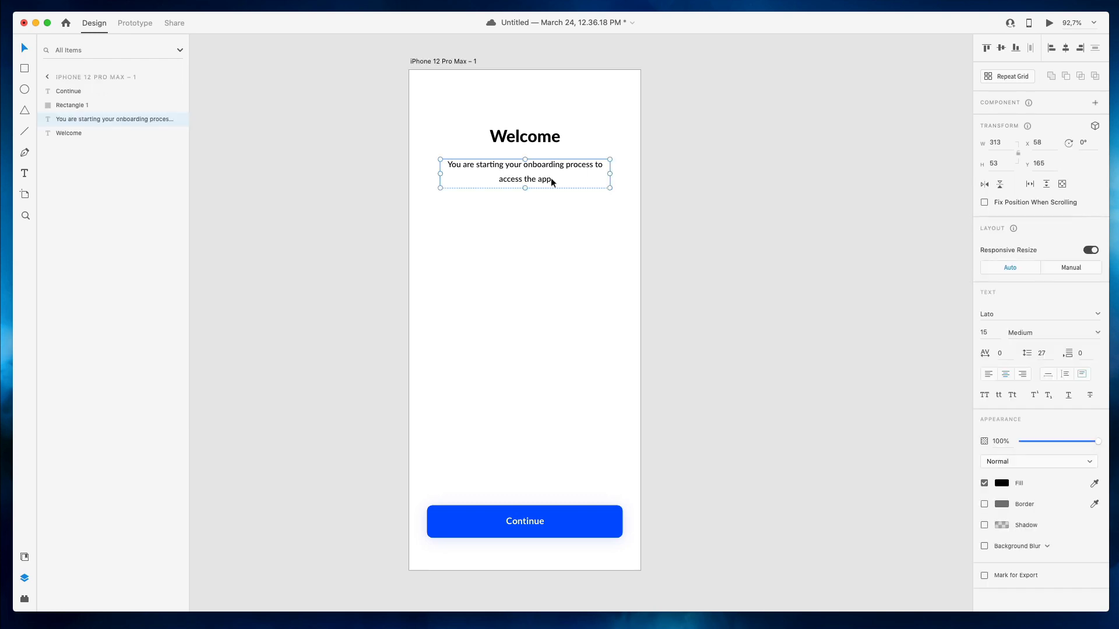
pyautogui.click(589, 316)
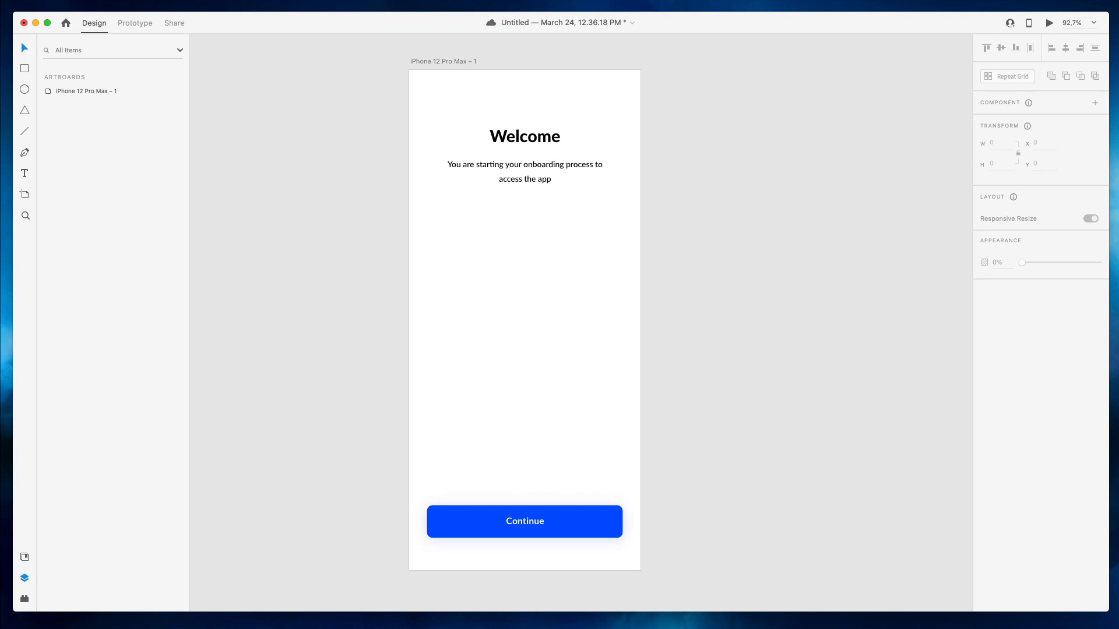
# Switch to the browser and examine the Playful Line Illustration Pack preview images on the UI8 page
pyautogui.press('super+Tab')
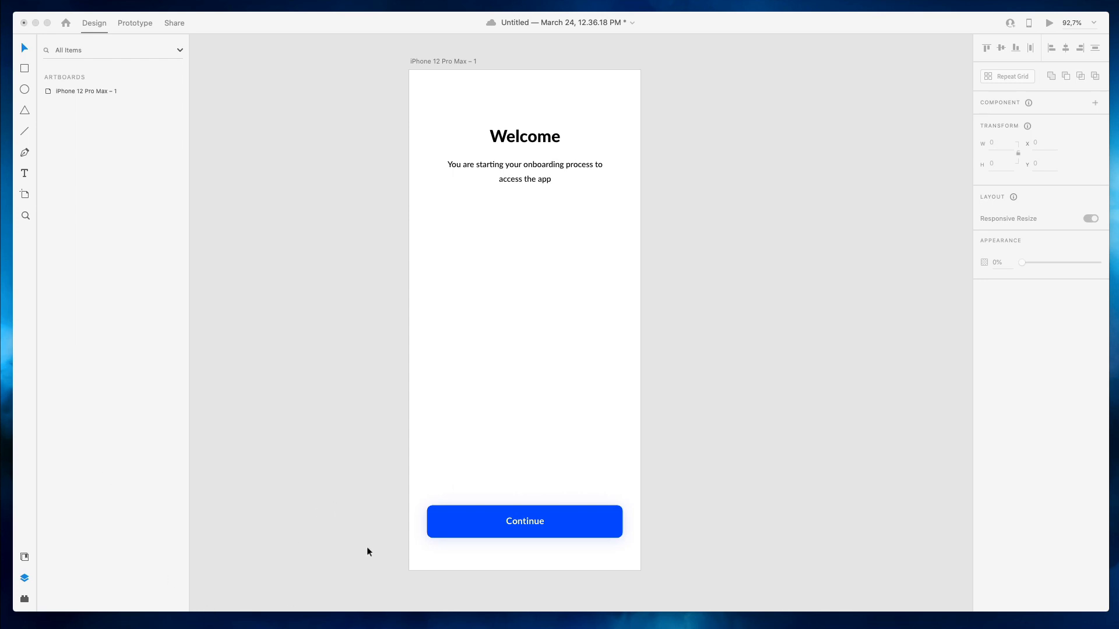
pyautogui.moveTo(386, 626); pyautogui.dragTo(427, 41)
pyautogui.doubleClick(456, 25)
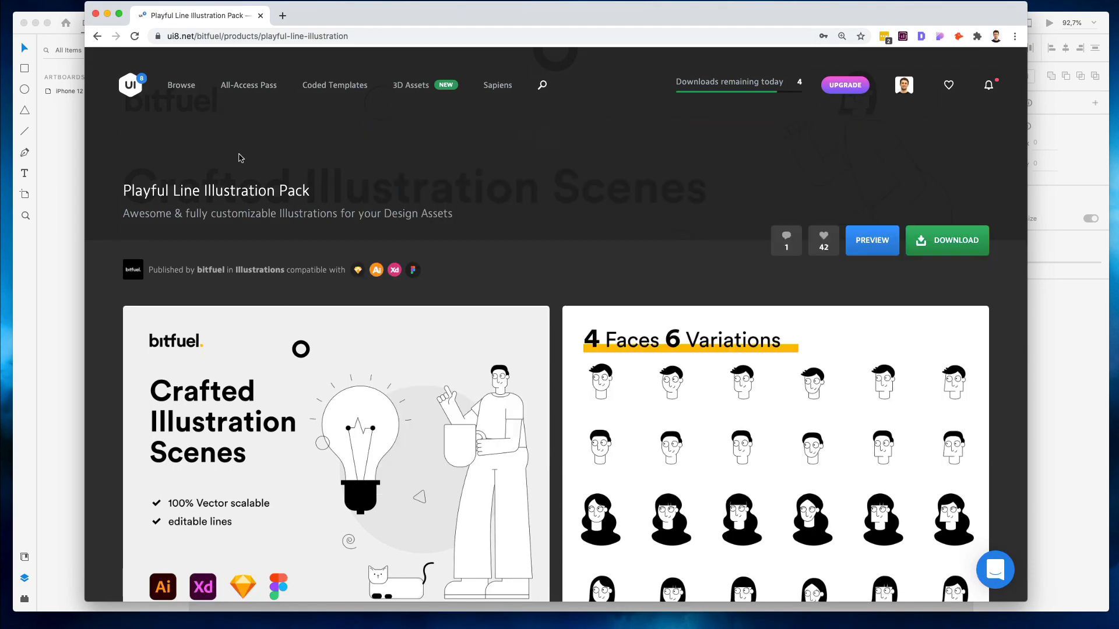
pyautogui.scroll(-1, 560, 336)
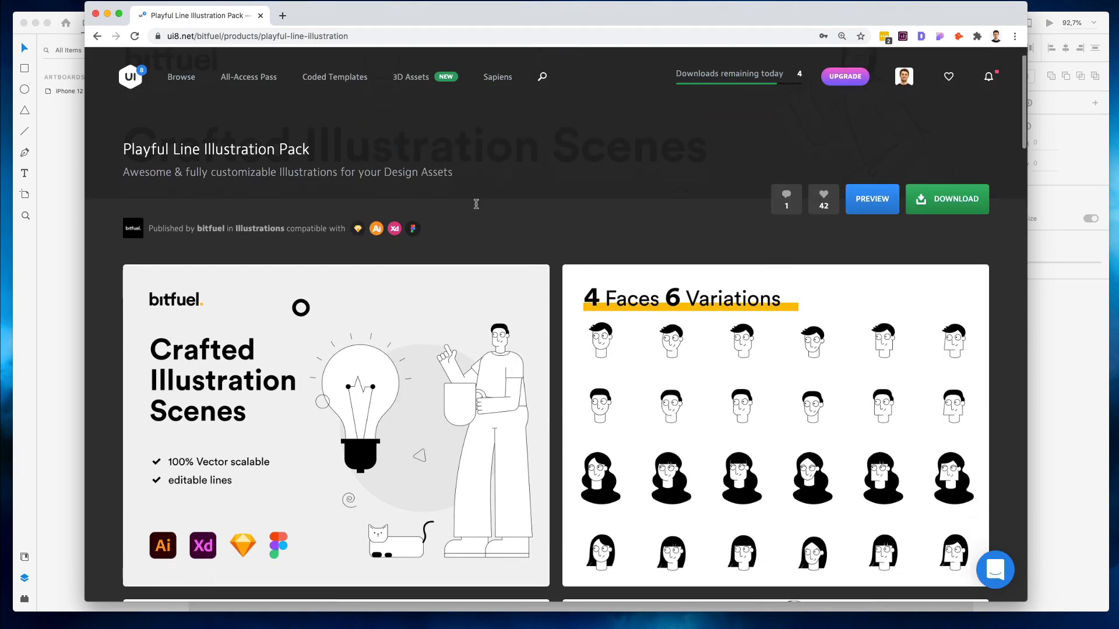
pyautogui.scroll(-2, 556, 314)
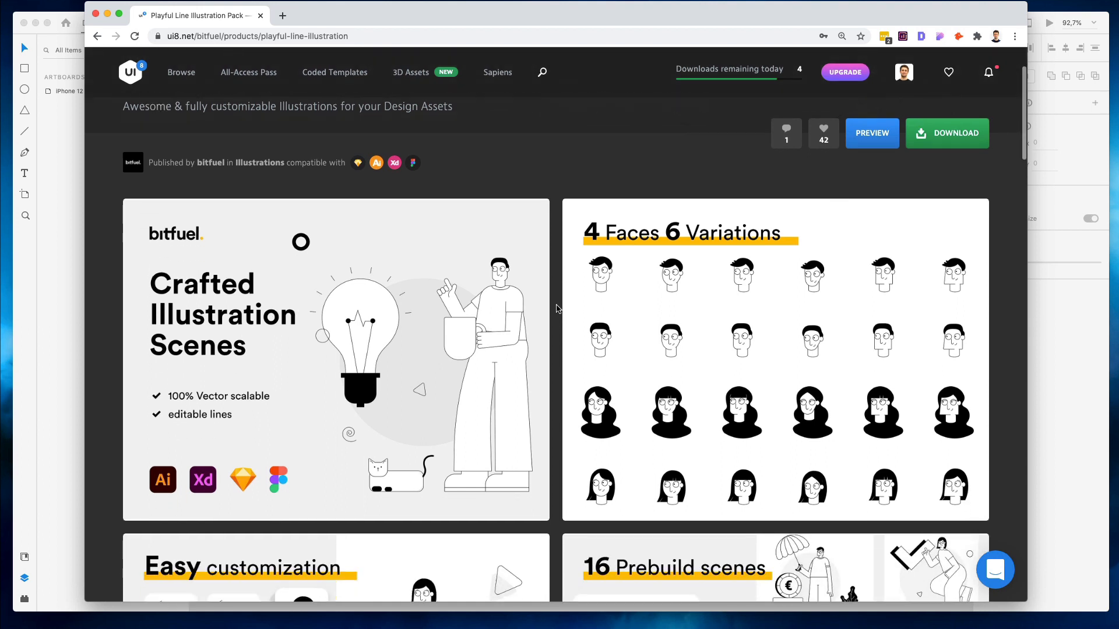
pyautogui.scroll(2, 512, 303)
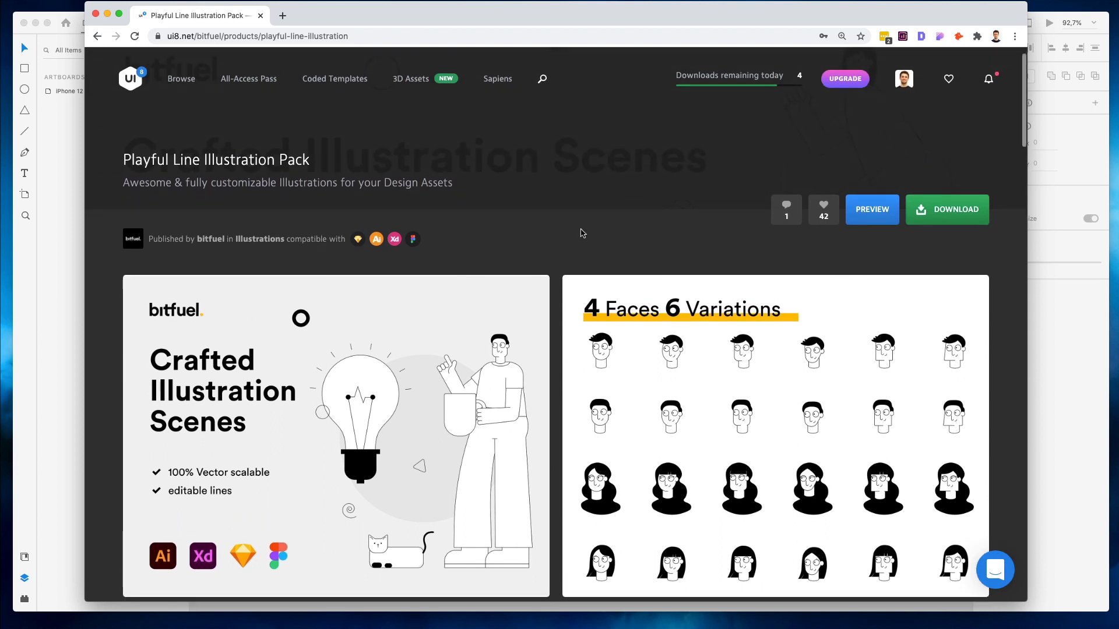
pyautogui.scroll(-6, 581, 233)
pyautogui.scroll(-3, 581, 234)
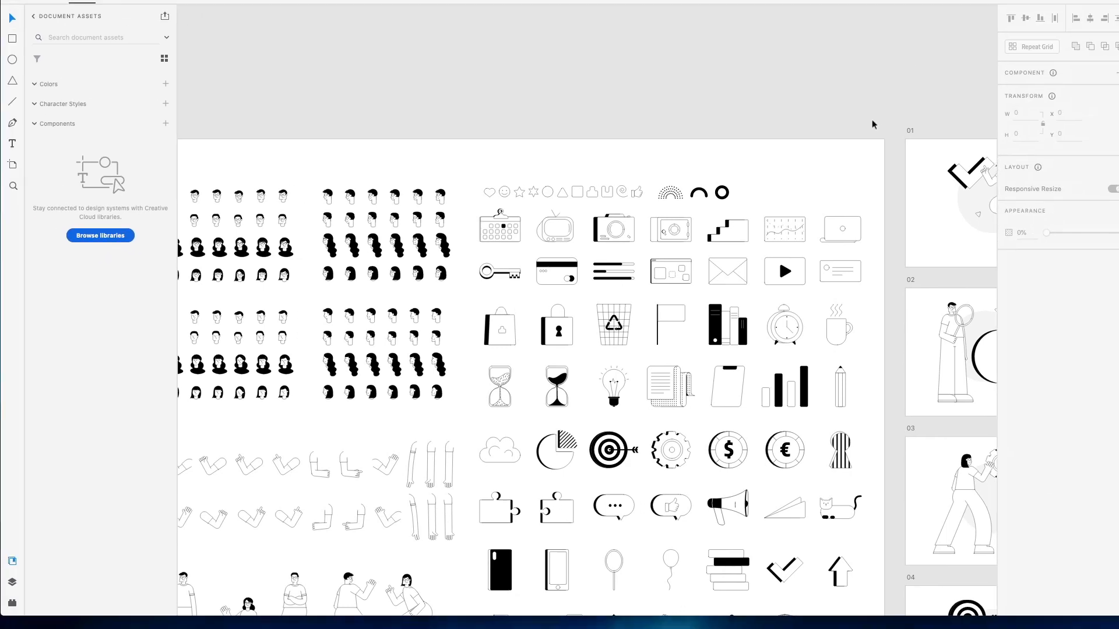
# Copy the seated waving woman from the Objekts artboard of bitfuel-simple-line-illustration and return to the onboarding design
pyautogui.scroll(-2, 621, 324)
pyautogui.scroll(-3, 622, 323)
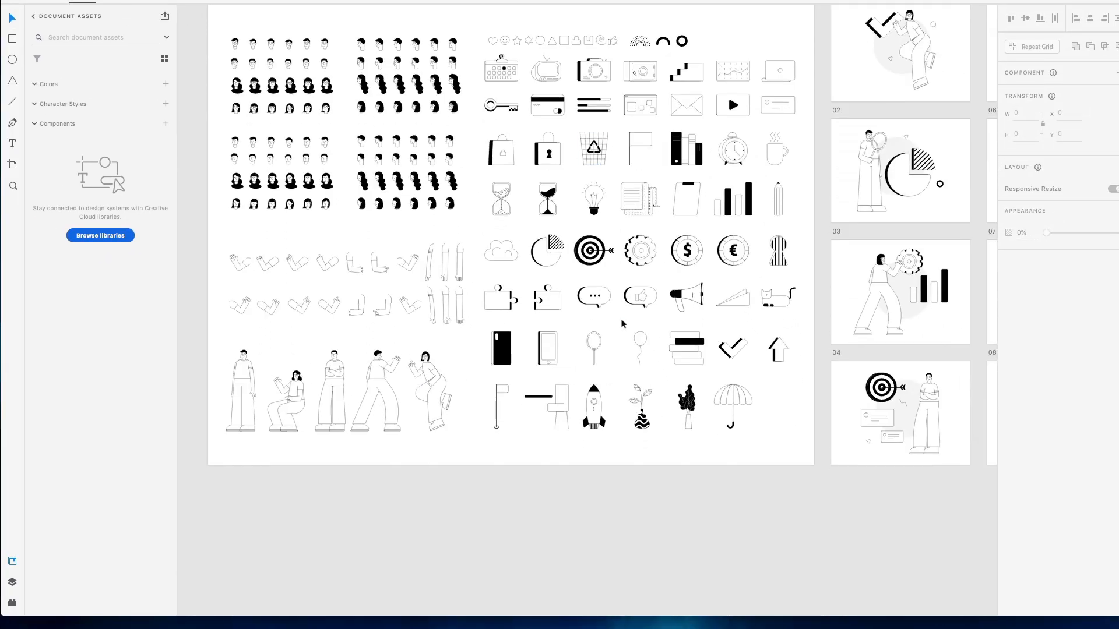
pyautogui.scroll(2, 622, 324)
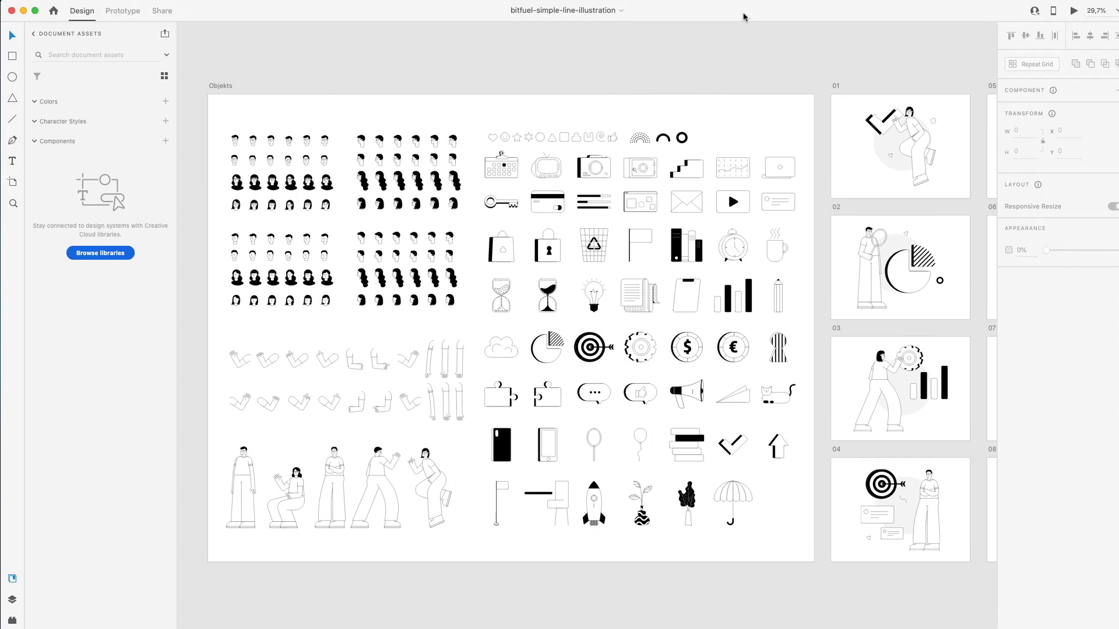
pyautogui.hscroll(3, 738, 231)
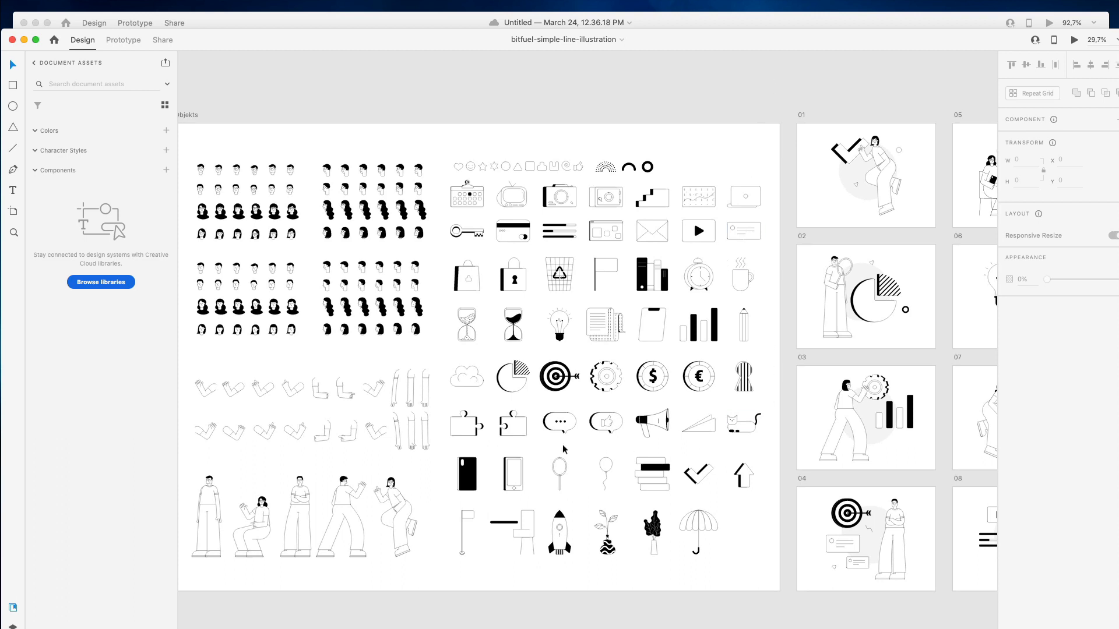
pyautogui.scroll(-2, 564, 449)
pyautogui.click(277, 497)
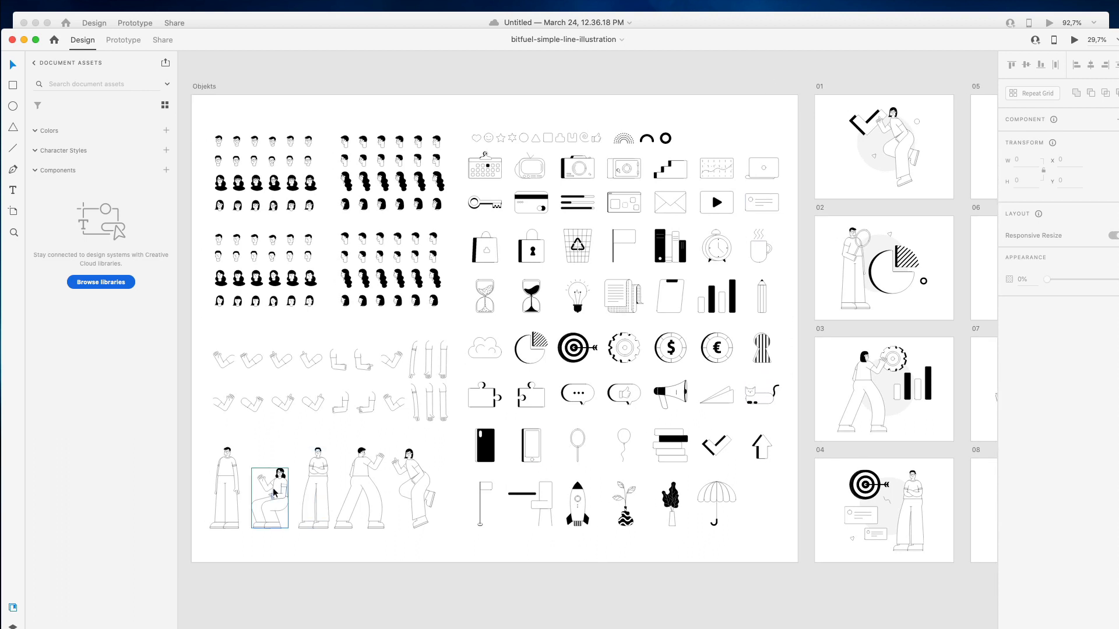
pyautogui.click(274, 489)
pyautogui.moveTo(657, 43); pyautogui.dragTo(1, 44)
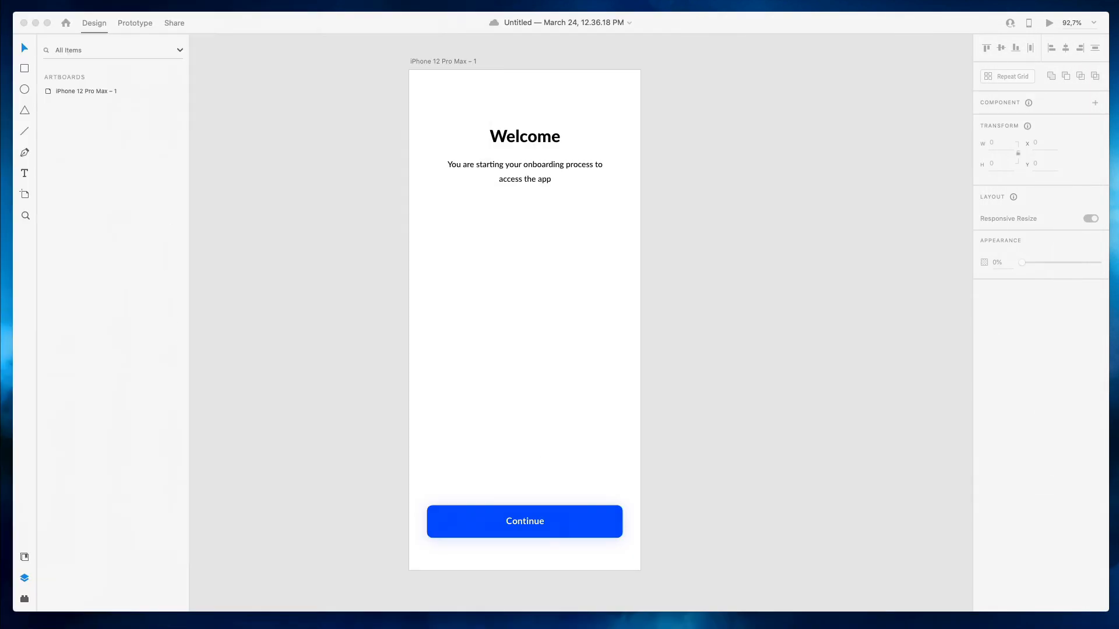
# Paste the seated woman illustration and place it centrally between the subtitle and the Continue button
pyautogui.click(421, 180)
pyautogui.press('super+v')
pyautogui.moveTo(595, 290); pyautogui.dragTo(540, 303)
pyautogui.click(590, 232)
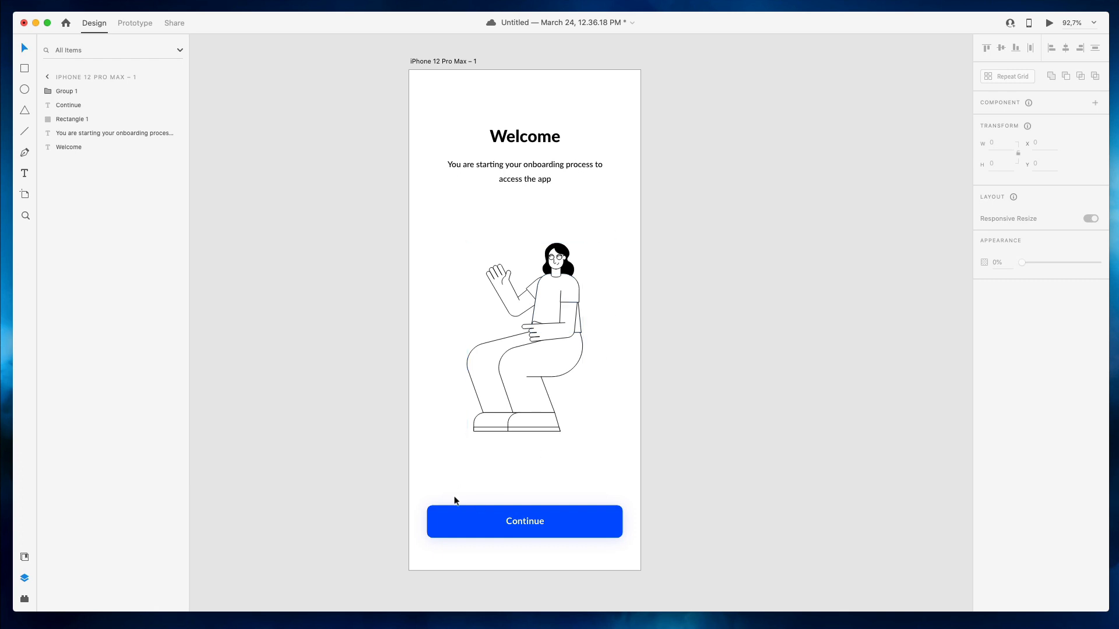
# Group the Continue label with its rectangle, move the group up, and raise the illustration slightly
pyautogui.moveTo(455, 500); pyautogui.dragTo(546, 492)
pyautogui.press('super+g')
pyautogui.moveTo(553, 302); pyautogui.dragTo(553, 284)
pyautogui.click(564, 198)
# Duplicate the subtitle below the Continue button at about Y 856 and replace its text with "Log in"
pyautogui.moveTo(537, 168); pyautogui.dragTo(538, 540)
pyautogui.doubleClick(538, 537)
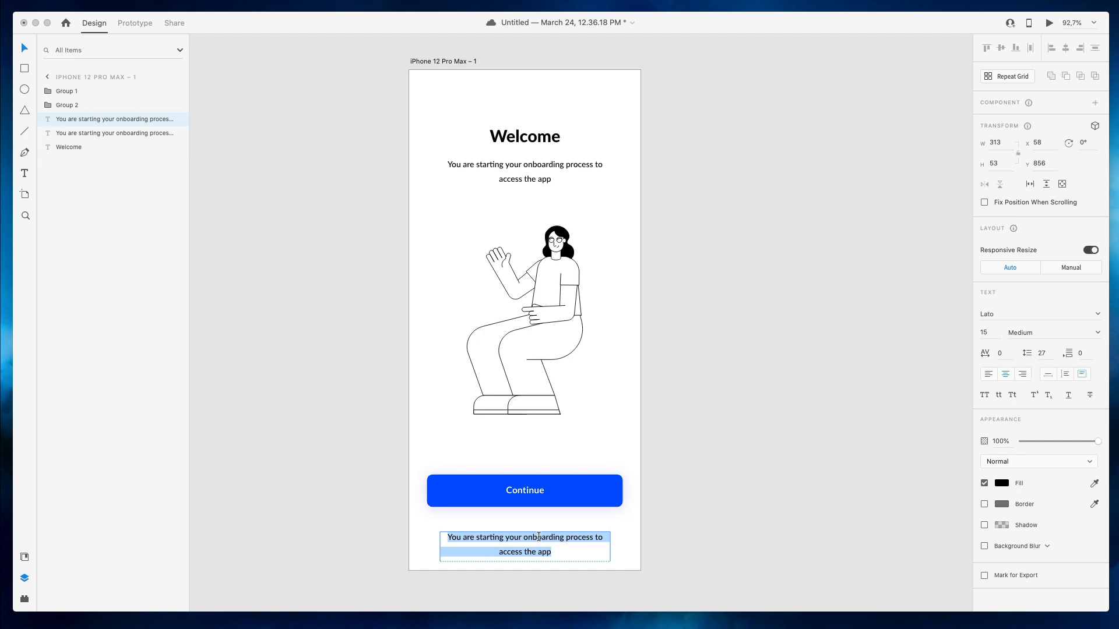
pyautogui.write('Log in')
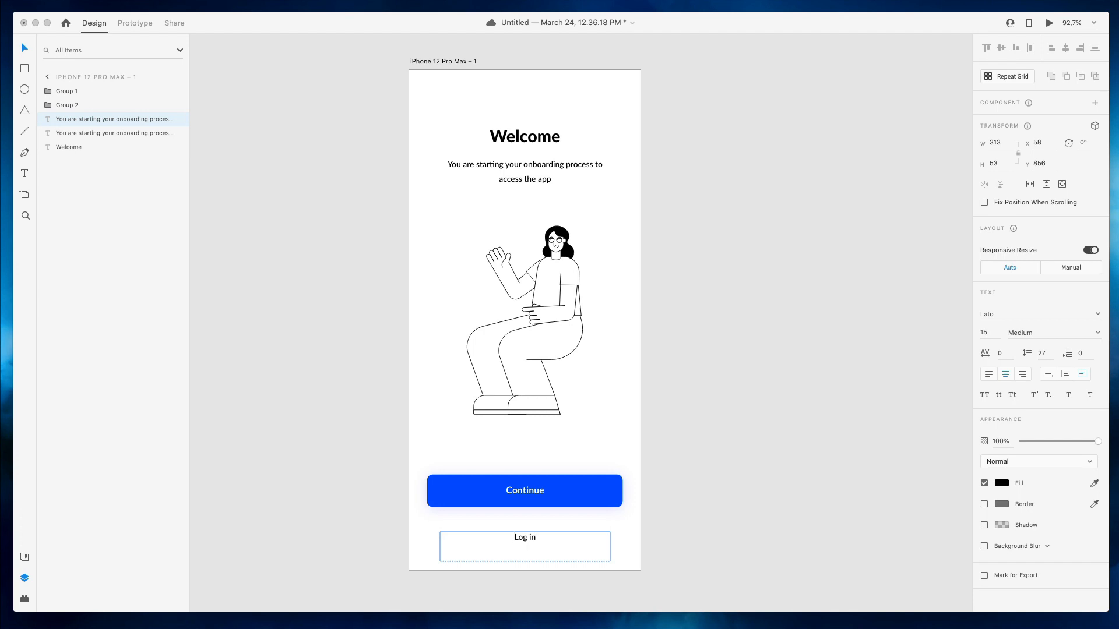
pyautogui.press('Escape')
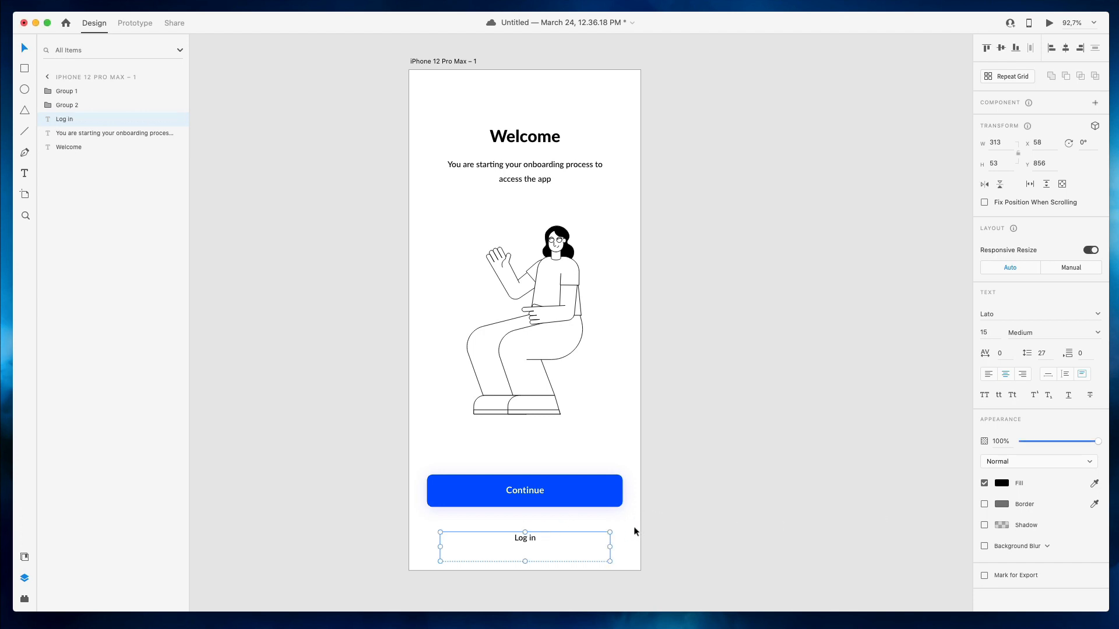
# Shorten the Log in text box to about 26 high and duplicate it above at about Y 841, reading "Or"
pyautogui.moveTo(526, 561); pyautogui.dragTo(531, 530)
pyautogui.doubleClick(532, 530)
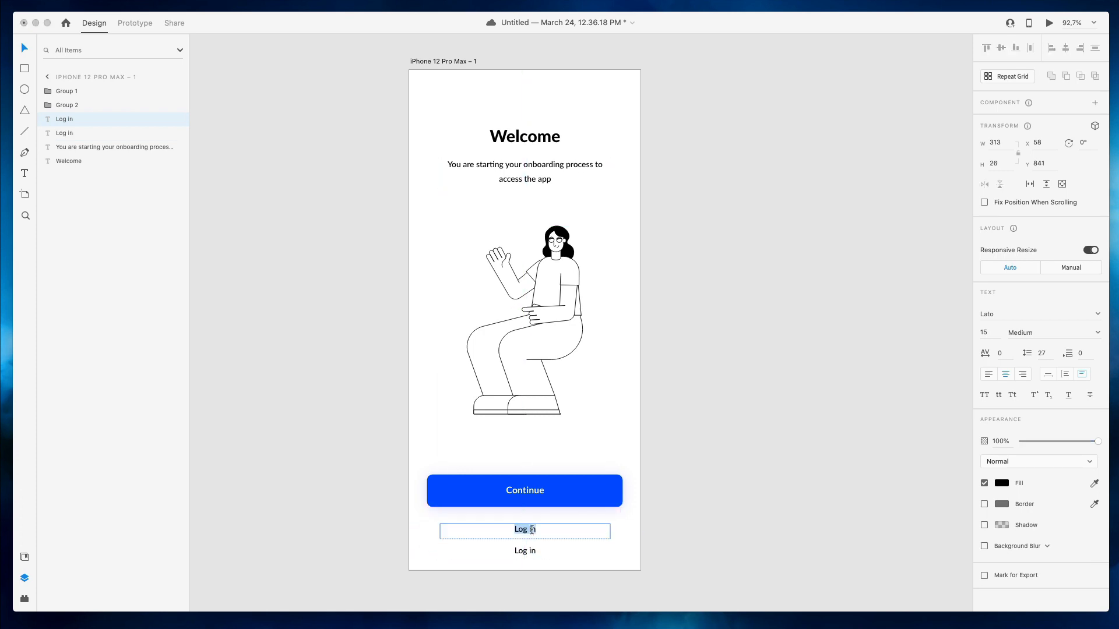
pyautogui.write('Or')
pyautogui.press('Escape')
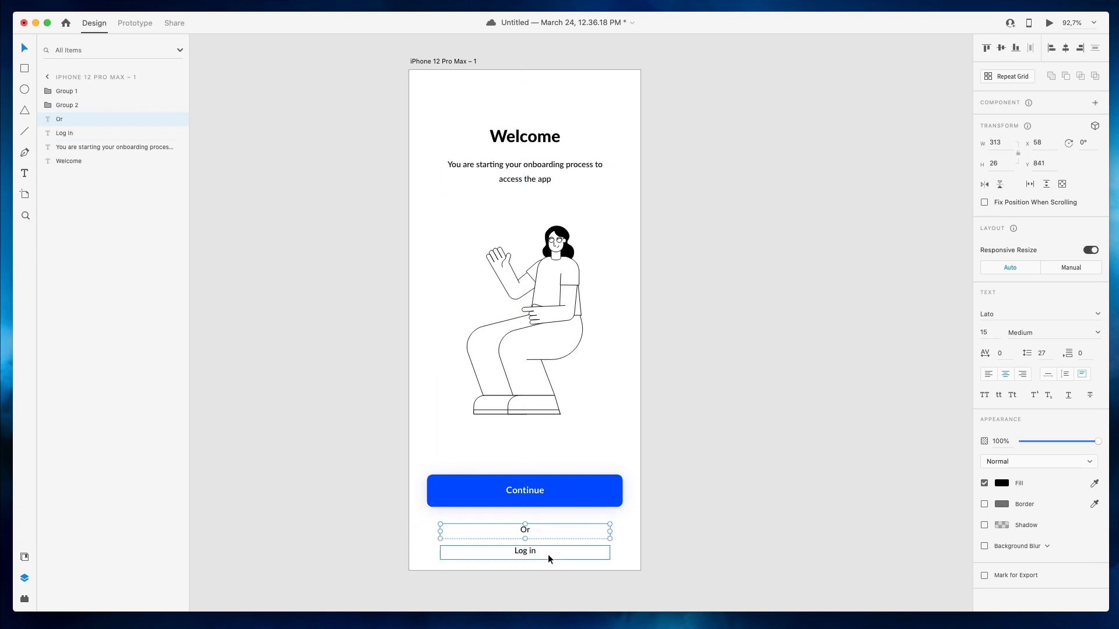
# Set the "Log in" text to bold
pyautogui.click(529, 554)
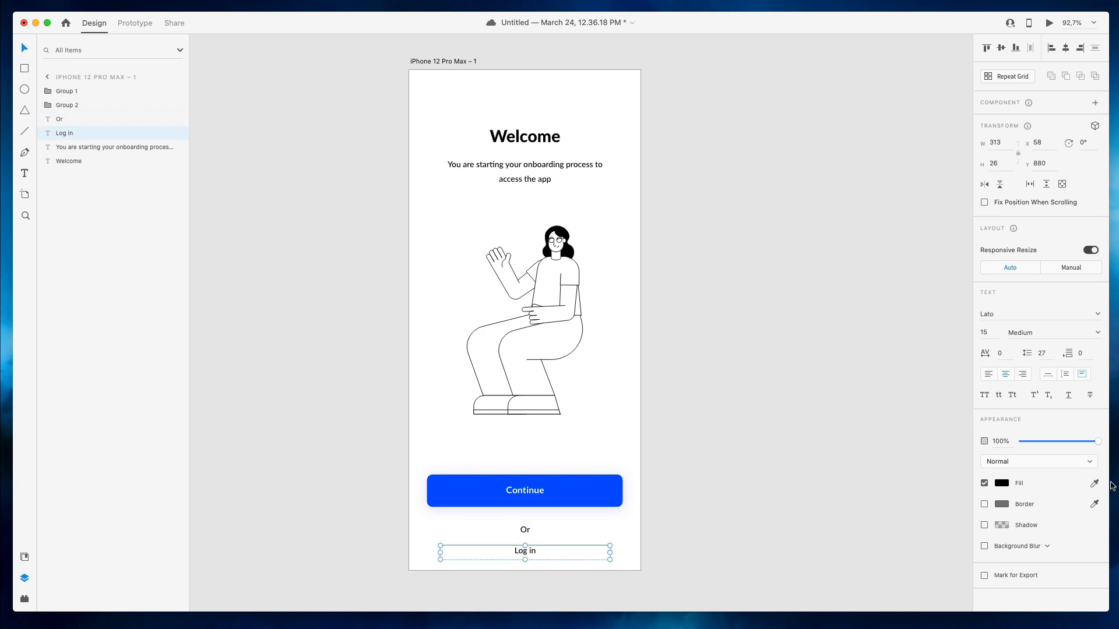
pyautogui.press('super+b')
pyautogui.click(871, 475)
# Change the "Or" label above "Log in" to lowercase "or"
pyautogui.click(525, 530)
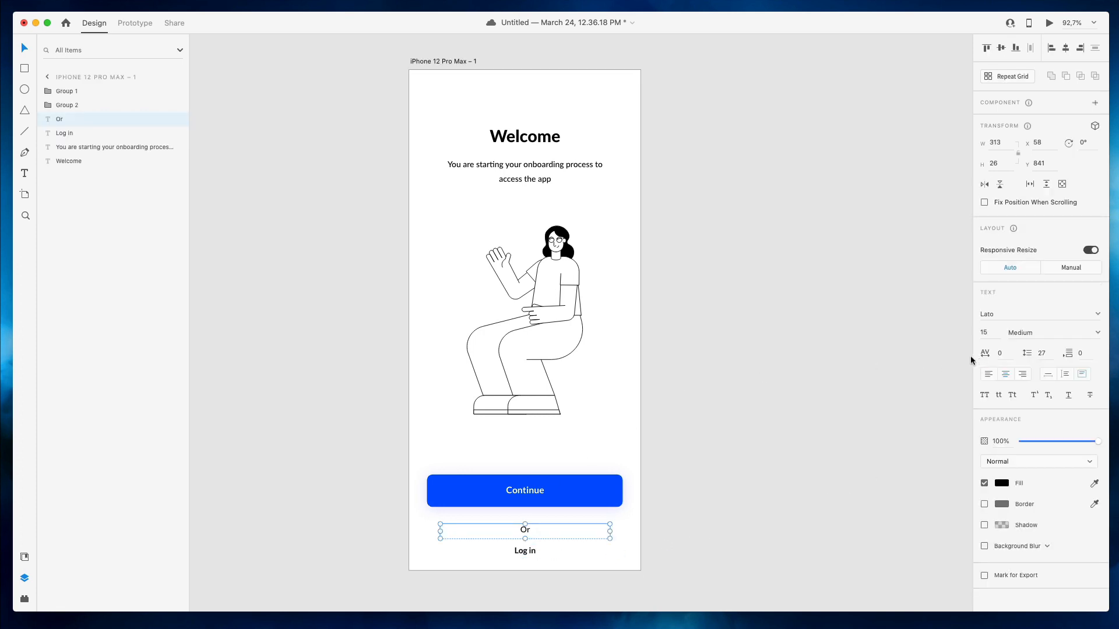
pyautogui.press('Return')
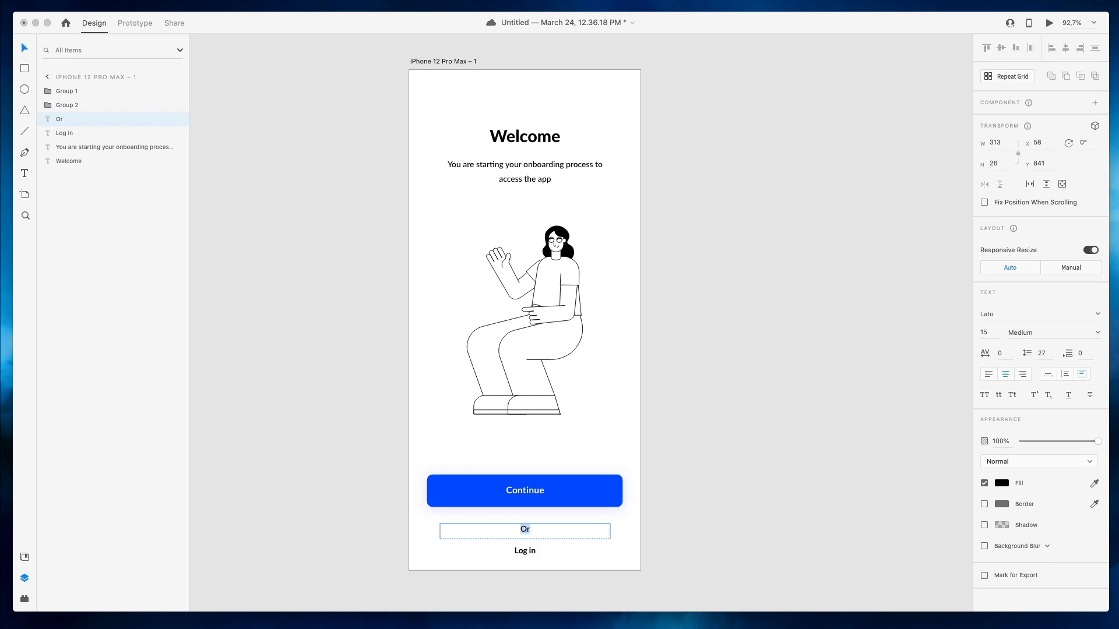
pyautogui.press('Left')
pyautogui.press('Escape')
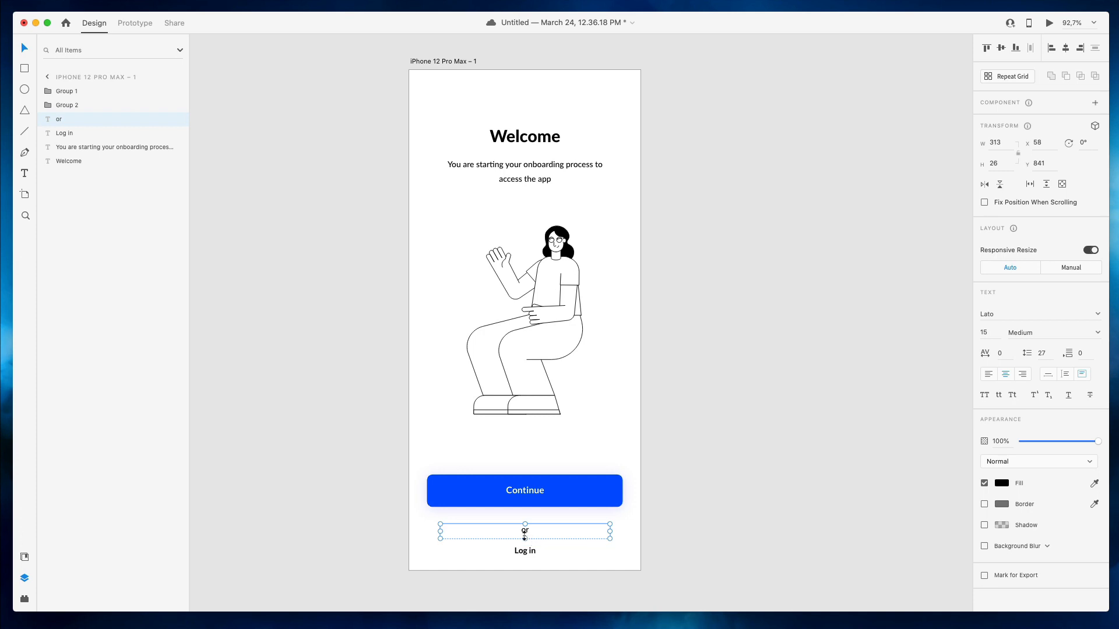
# Shrink the "or" text box to fit its text and raise the labels, "or" to Y 837 and "Log in" to Y 874
pyautogui.moveTo(524, 537); pyautogui.dragTo(524, 534)
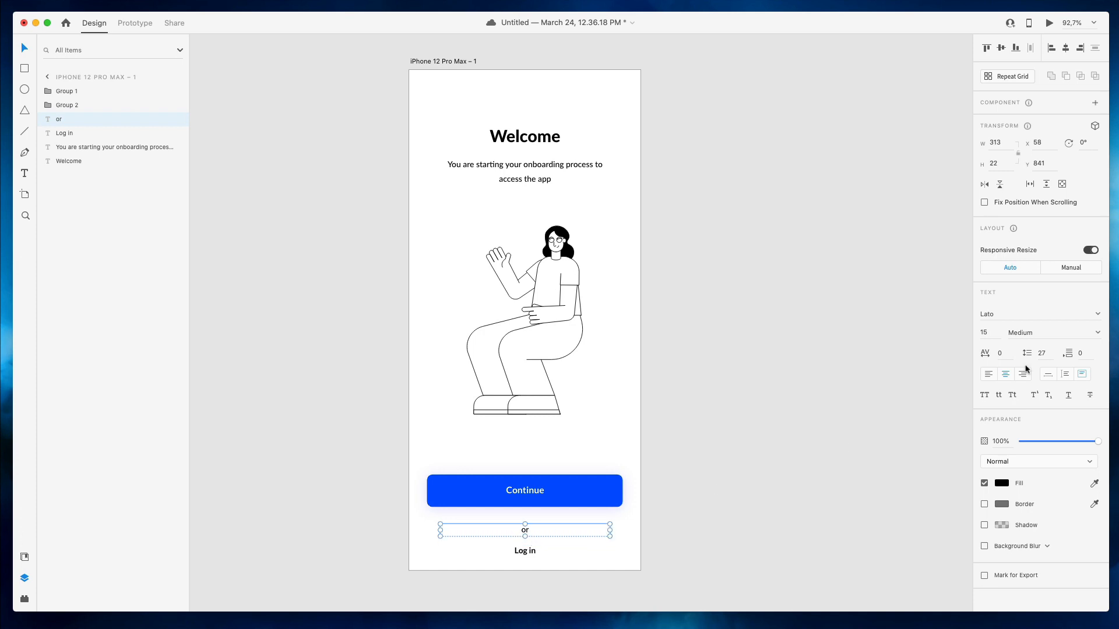
pyautogui.click(645, 523)
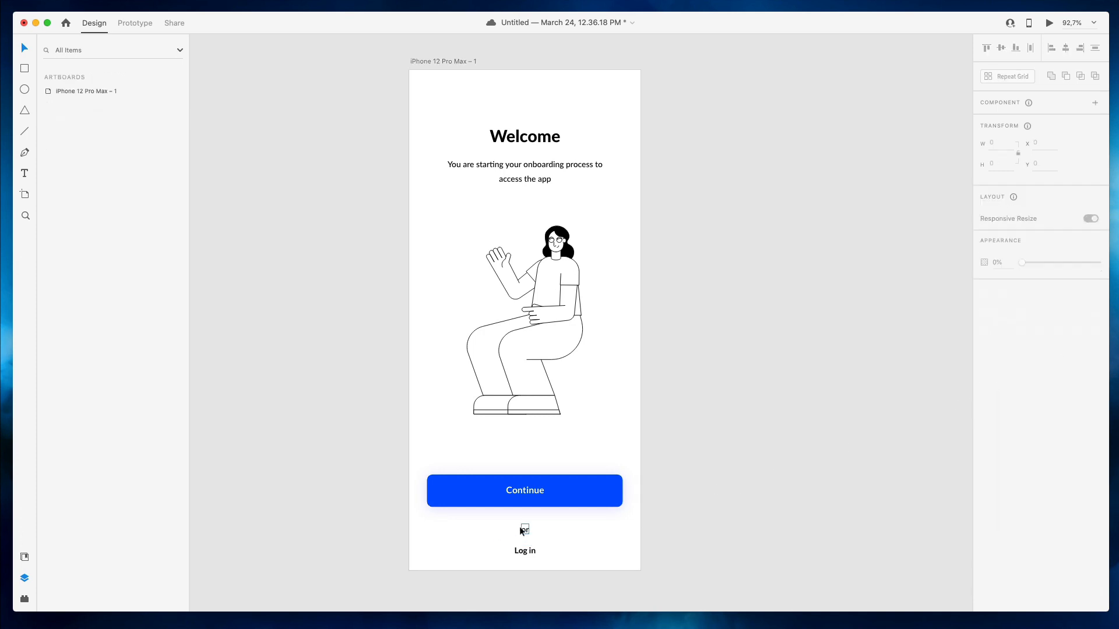
pyautogui.moveTo(521, 529); pyautogui.dragTo(519, 526)
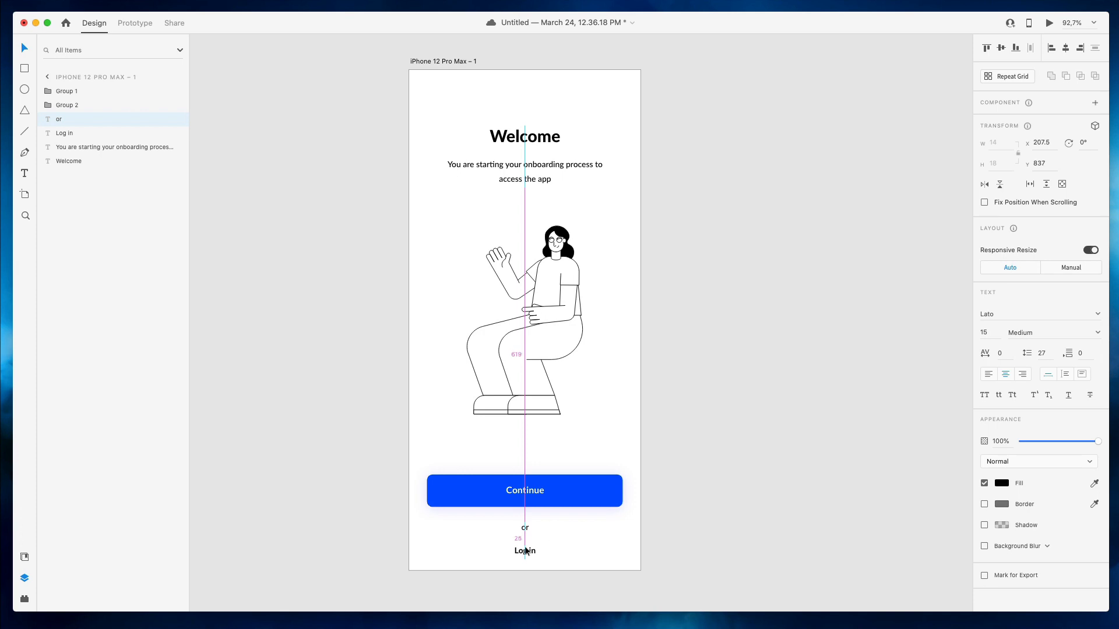
pyautogui.click(512, 554)
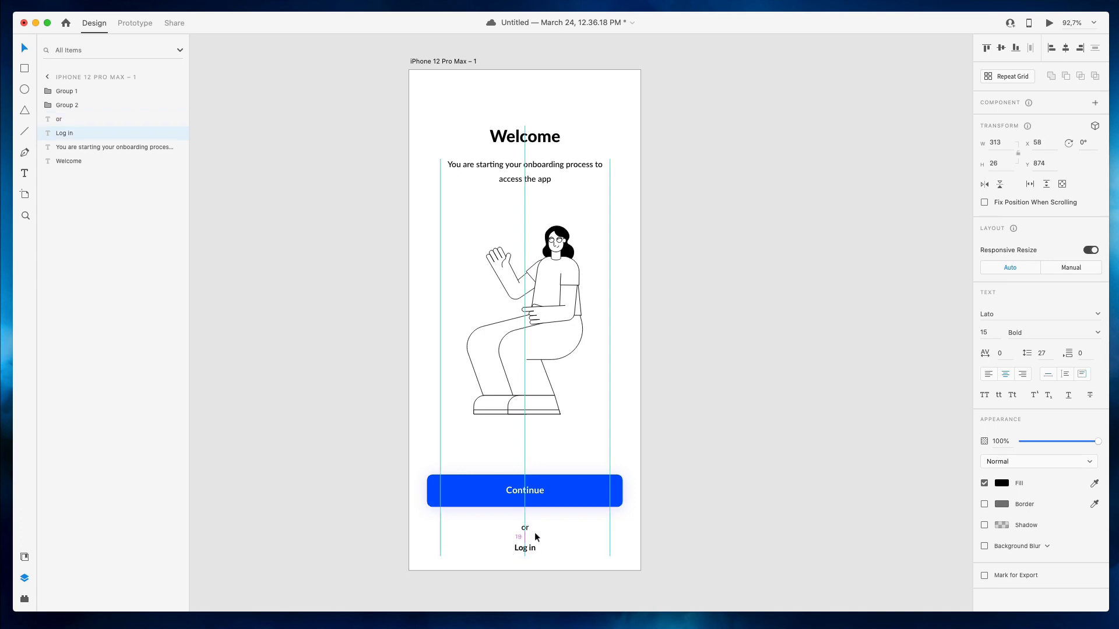
# Fill the "or" text with medium grey and nudge it up slightly
pyautogui.click(525, 528)
pyautogui.click(997, 484)
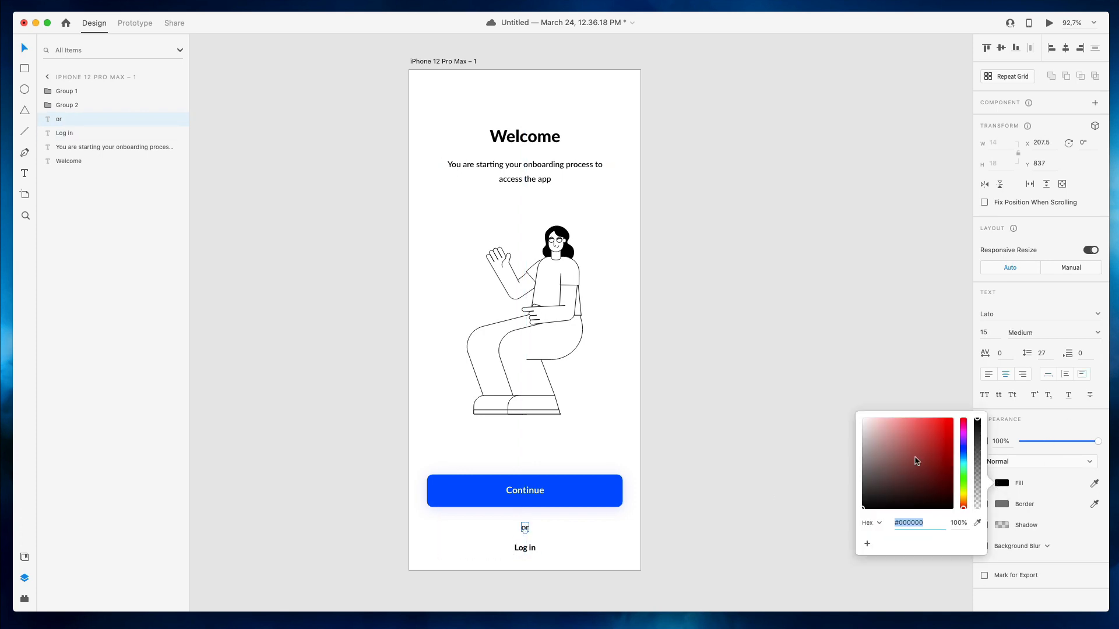
pyautogui.moveTo(917, 459); pyautogui.dragTo(838, 469)
pyautogui.click(838, 469)
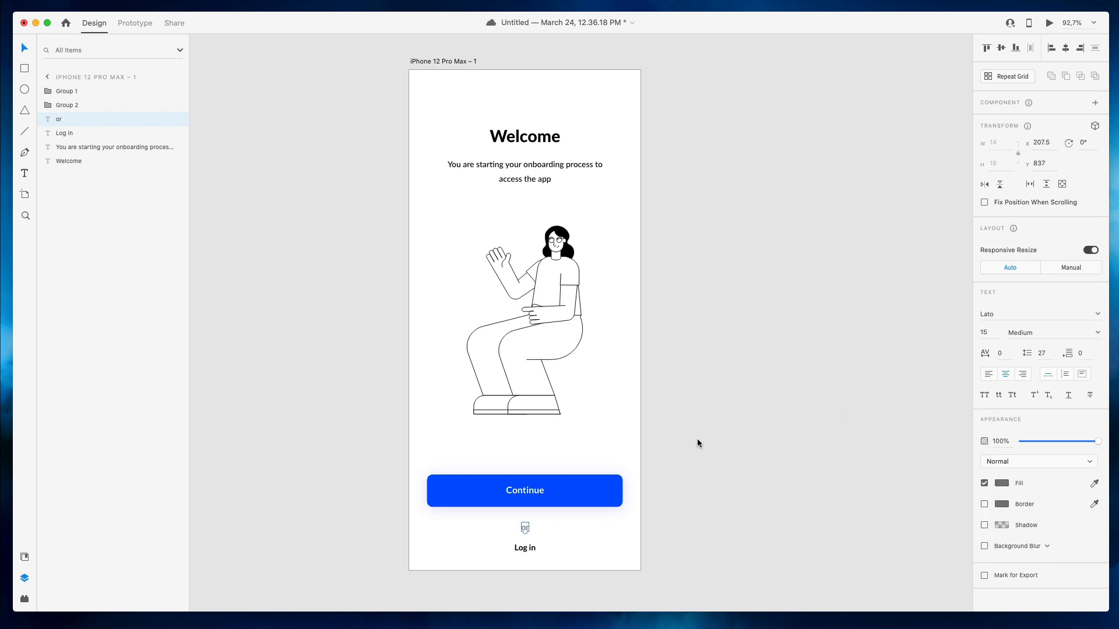
pyautogui.press('Up')
pyautogui.click(600, 548)
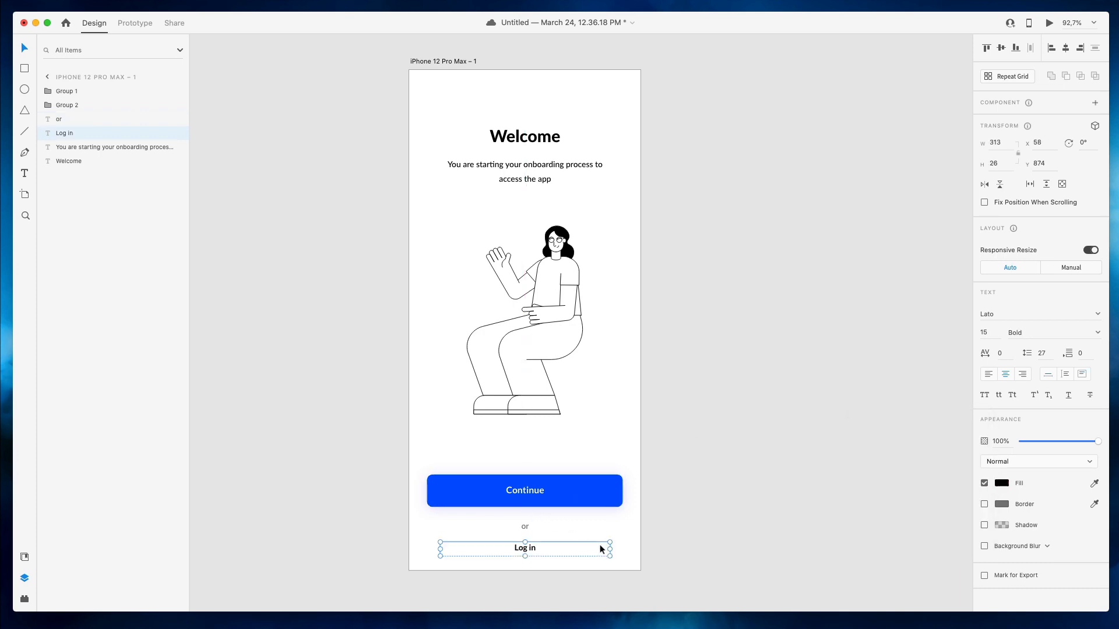
pyautogui.click(604, 526)
# Raise the Continue button and both labels by 10, and lower "or" by 3 and "Log in" by 4
pyautogui.scroll(-2, 538, 526)
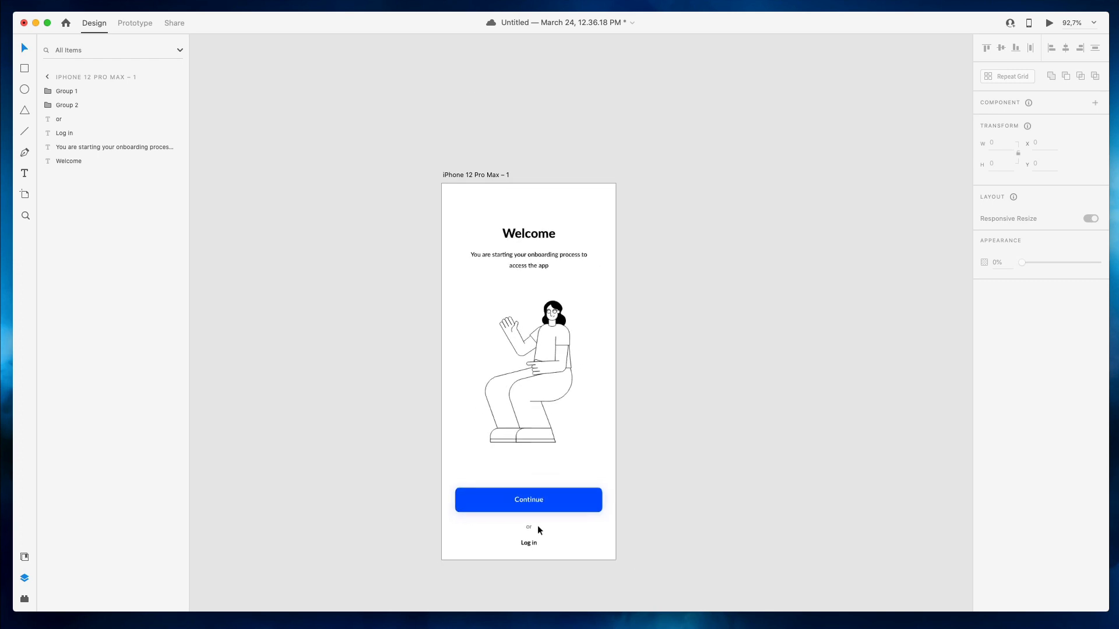
pyautogui.scroll(8, 537, 526)
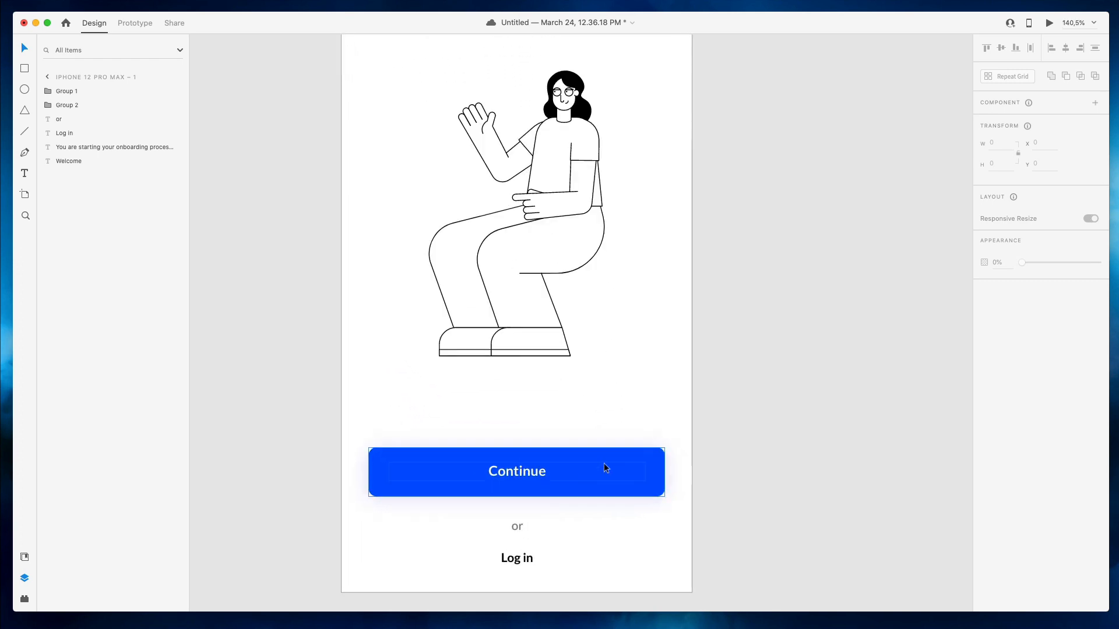
pyautogui.scroll(-3, 586, 463)
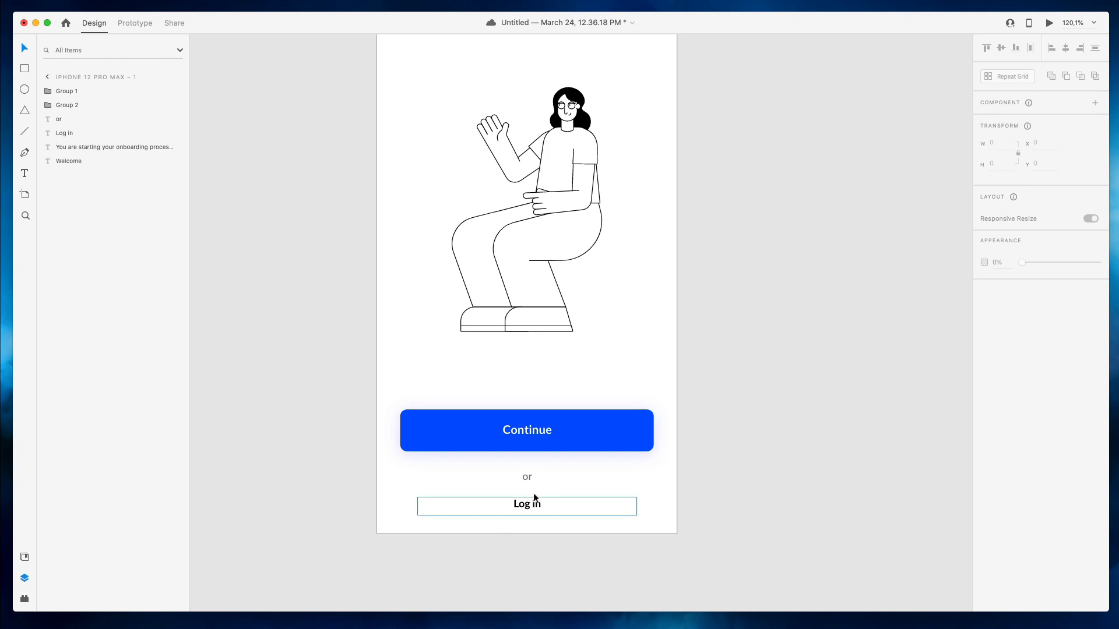
pyautogui.moveTo(442, 390); pyautogui.dragTo(498, 457)
pyautogui.hotkey('shift', 'Up')
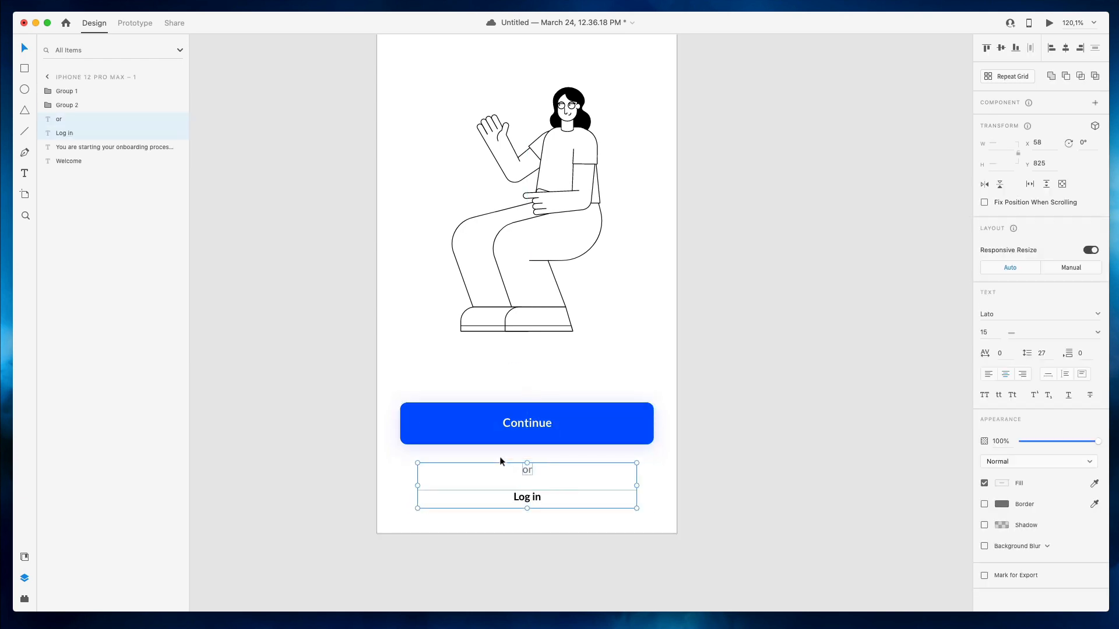
pyautogui.press('Down')
pyautogui.press('Down')
pyautogui.press('Down')
pyautogui.click(719, 553)
pyautogui.click(521, 504)
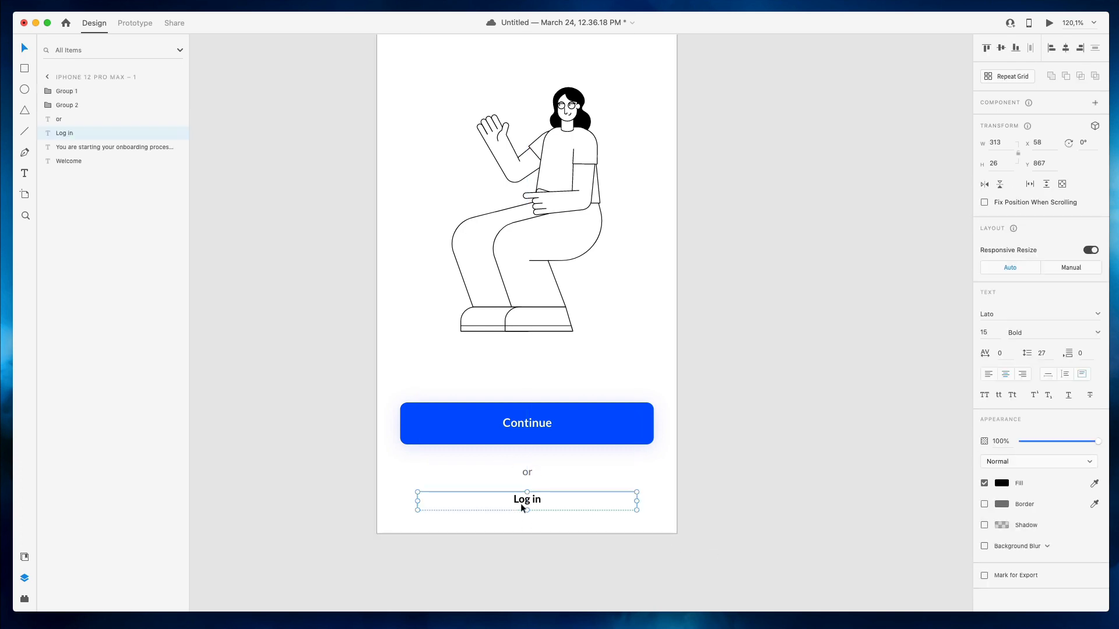
pyautogui.press('Down')
pyautogui.click(723, 495)
# Draw a circle about 466 in diameter at X -109, Y 204 and place it behind the illustration in the layer order
pyautogui.scroll(1, 722, 496)
pyautogui.scroll(1, 723, 496)
pyautogui.scroll(-3, 723, 495)
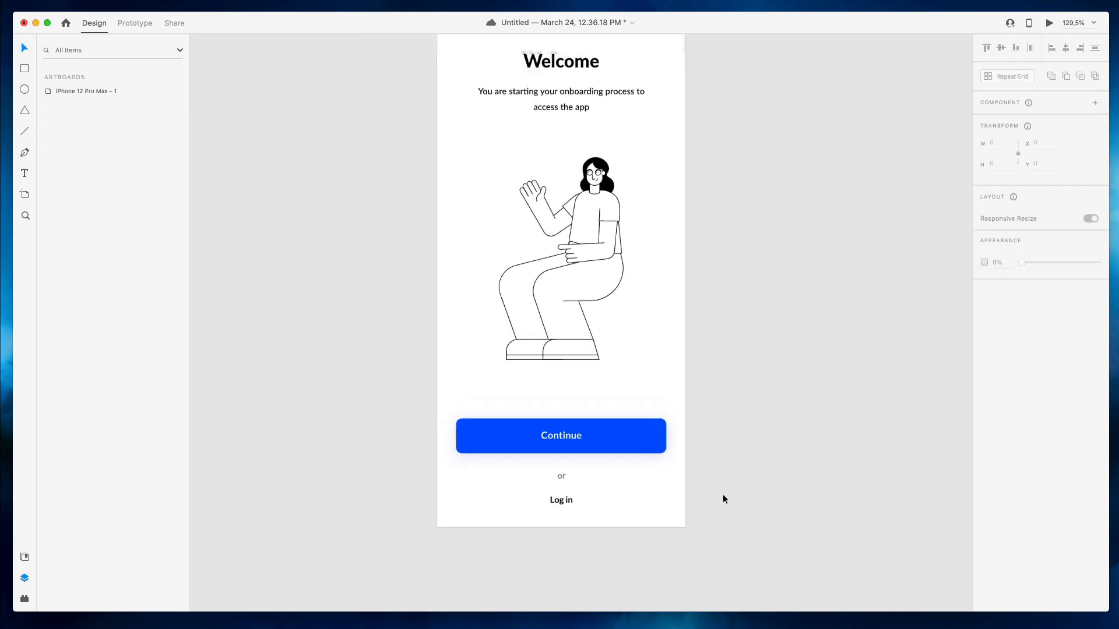
pyautogui.scroll(3, 723, 496)
pyautogui.scroll(-2, 722, 495)
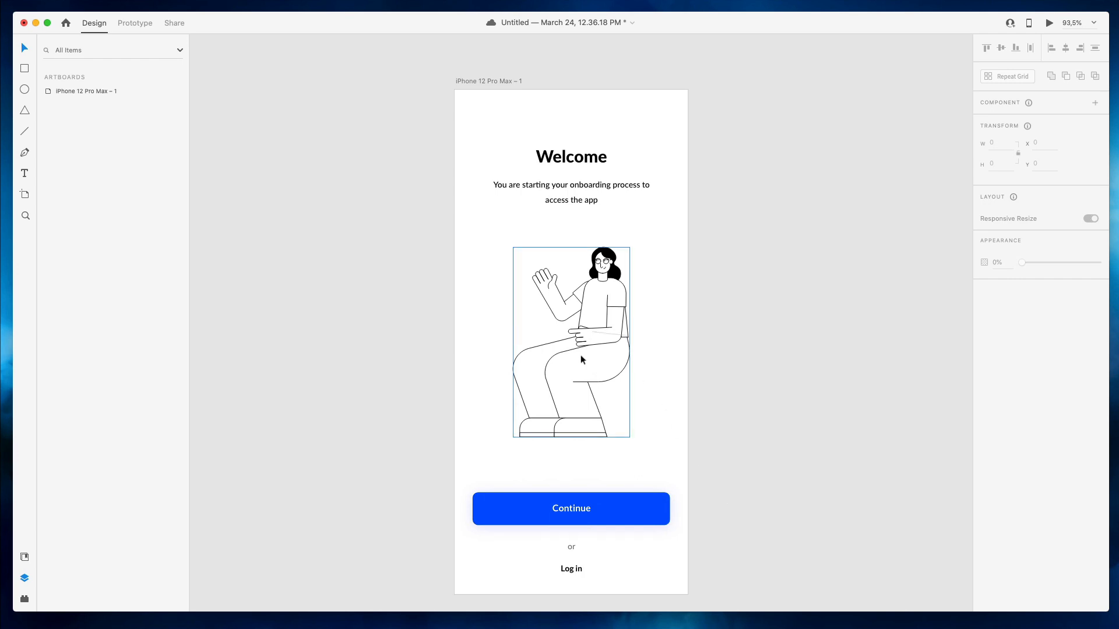
pyautogui.click(491, 298)
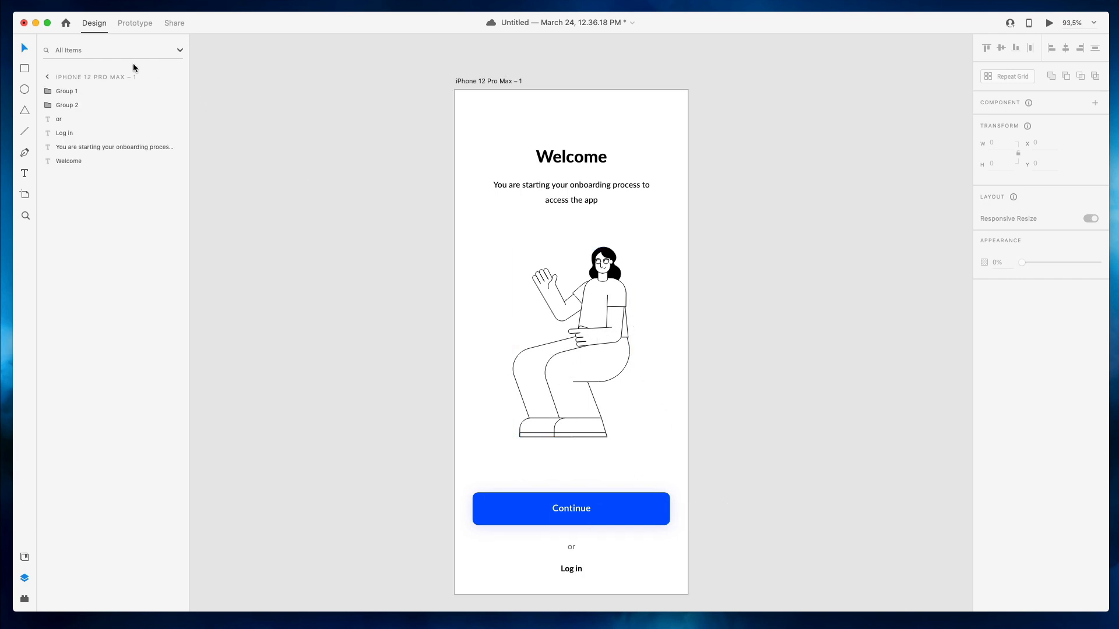
pyautogui.click(24, 89)
pyautogui.moveTo(527, 336); pyautogui.dragTo(587, 393)
pyautogui.moveTo(590, 191)
pyautogui.mouseDown()
pyautogui.moveTo(646, 150)
pyautogui.moveTo(637, 169)
pyautogui.mouseUp()
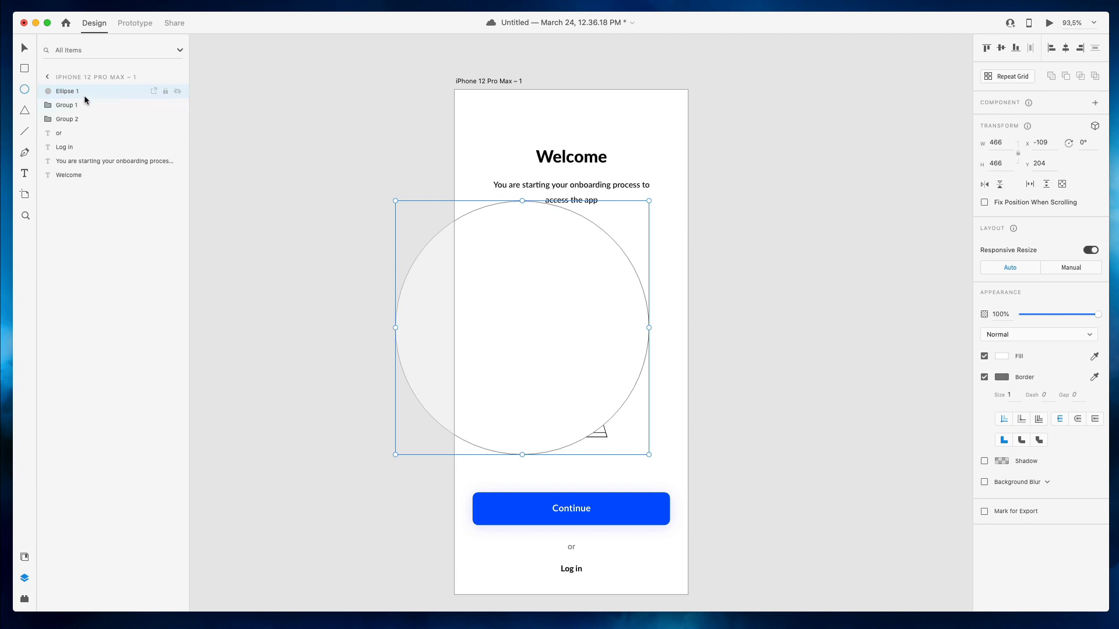
pyautogui.moveTo(86, 93); pyautogui.dragTo(96, 158)
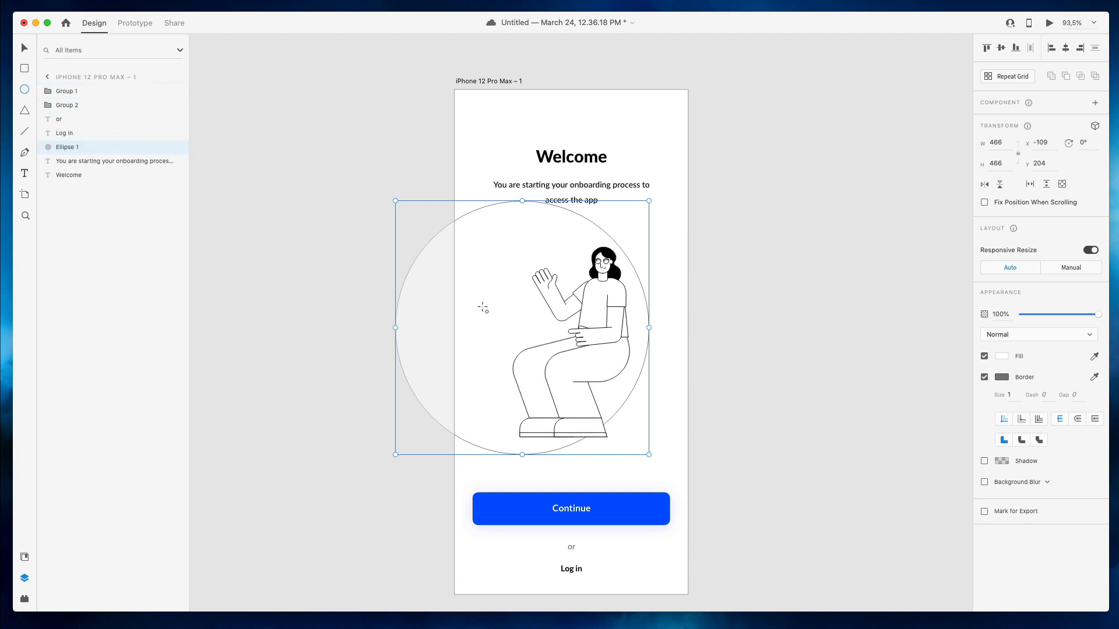
# Remove the circle's border and fill it with the blue sampled from the Continue button
pyautogui.click(984, 377)
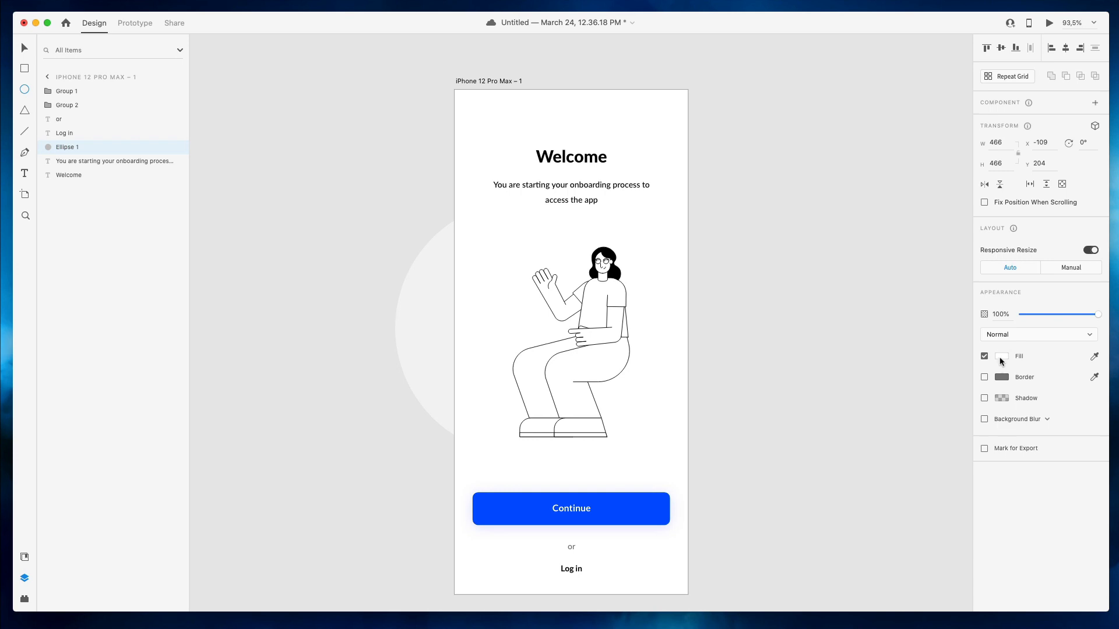
pyautogui.click(1001, 357)
pyautogui.click(976, 403)
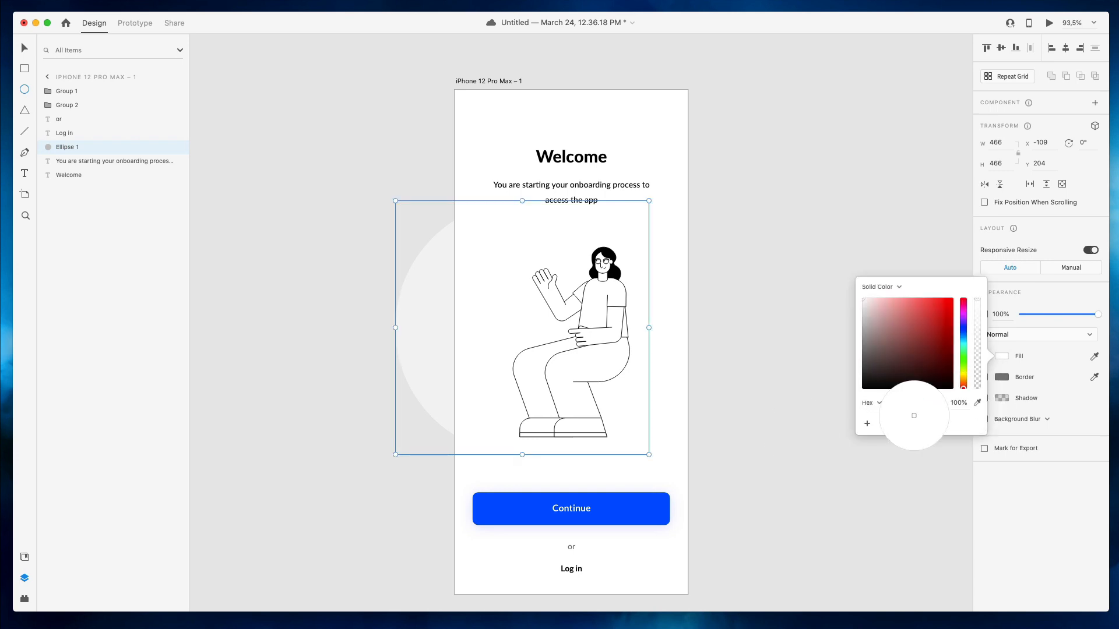
pyautogui.click(617, 499)
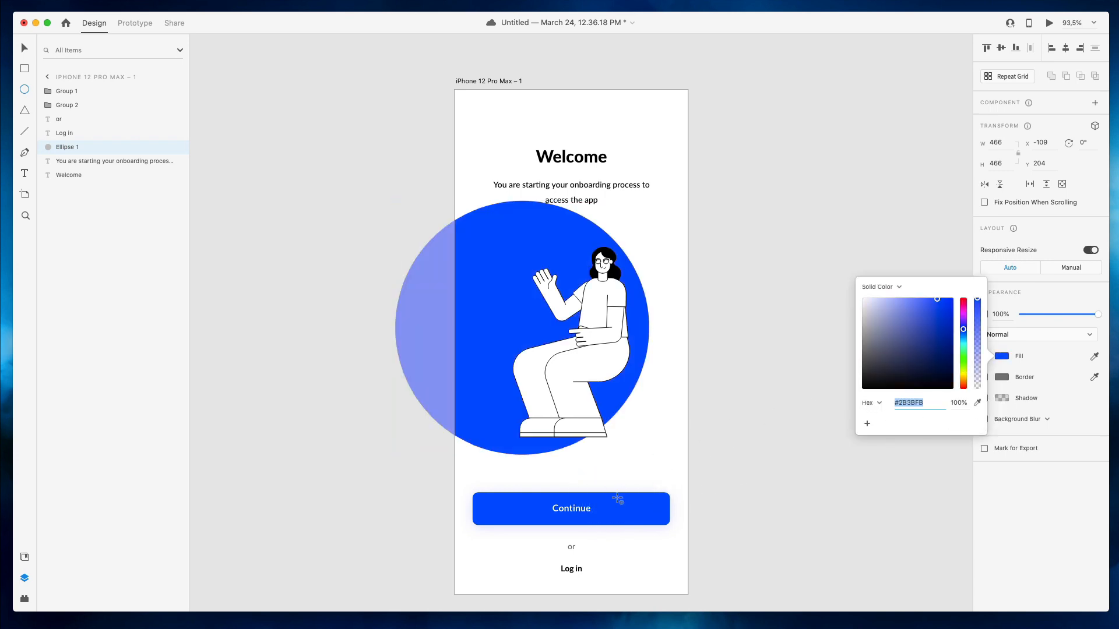
pyautogui.click(788, 385)
pyautogui.moveTo(478, 303); pyautogui.dragTo(561, 330)
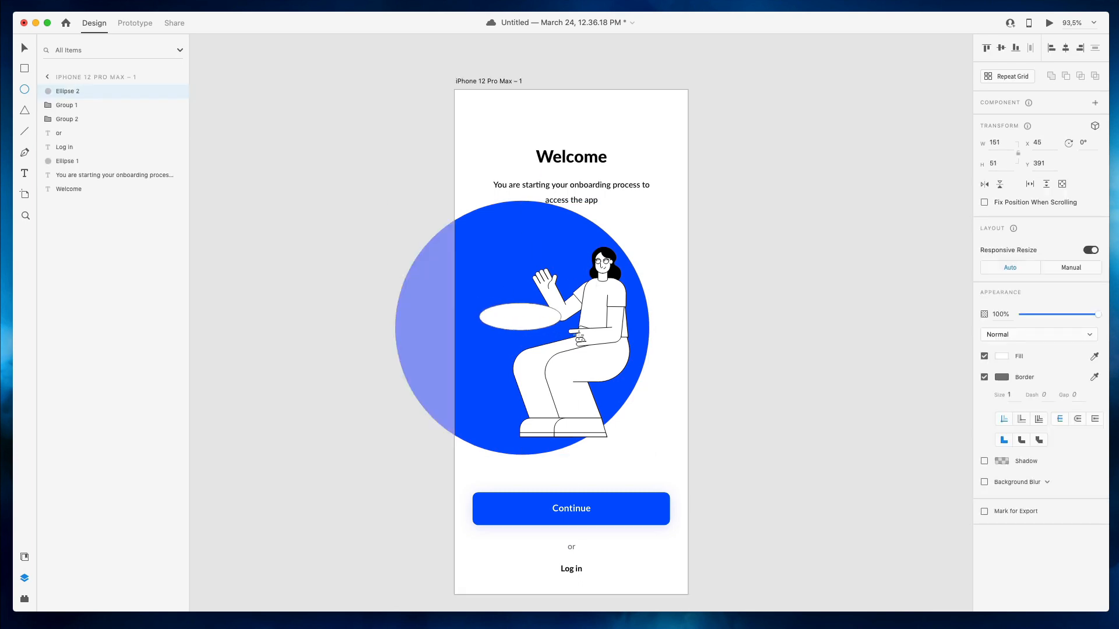
pyautogui.press('Delete')
pyautogui.press('v')
# Widen the blue circle into an ellipse 714 wide and place it at X 71, Y 237, extending past the artboard's right edge
pyautogui.click(483, 292)
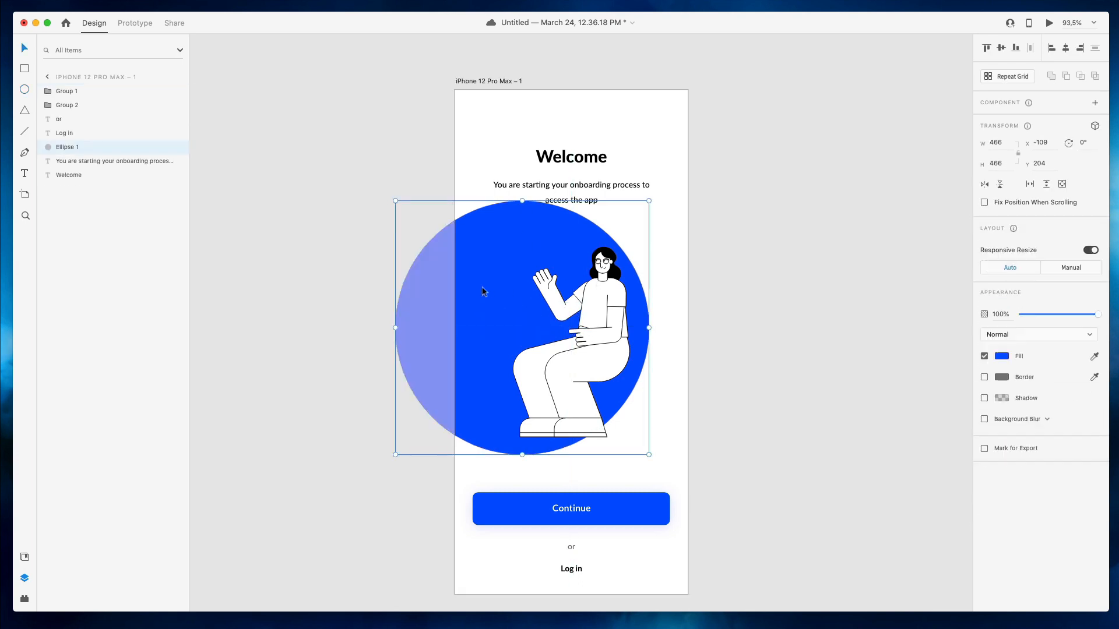
pyautogui.moveTo(482, 291); pyautogui.dragTo(617, 309)
pyautogui.scroll(-3, 618, 309)
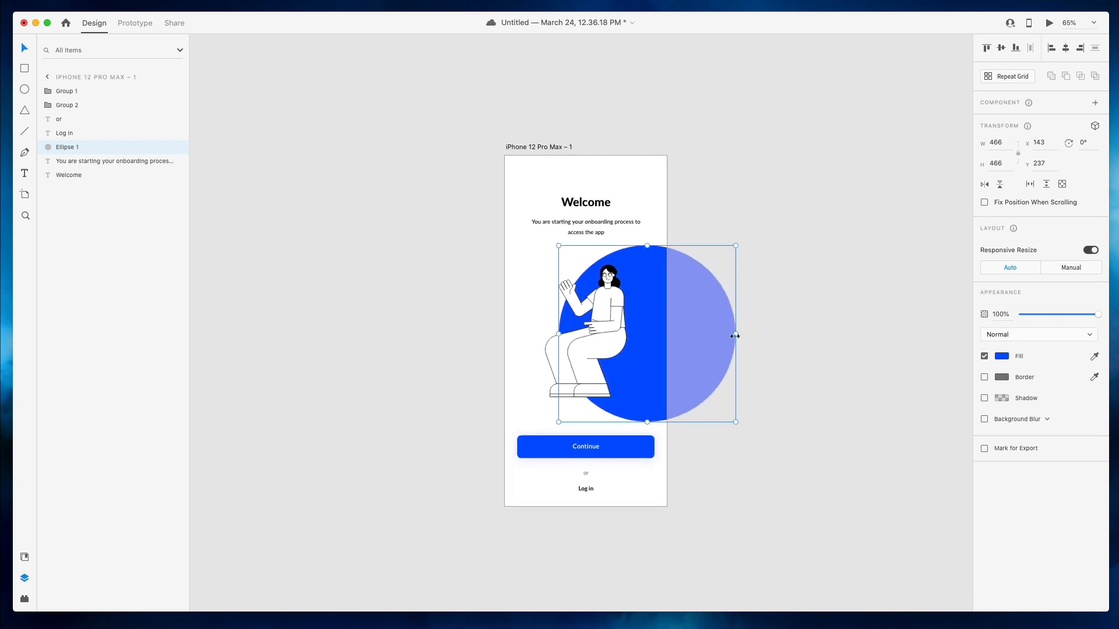
pyautogui.moveTo(734, 337); pyautogui.dragTo(827, 336)
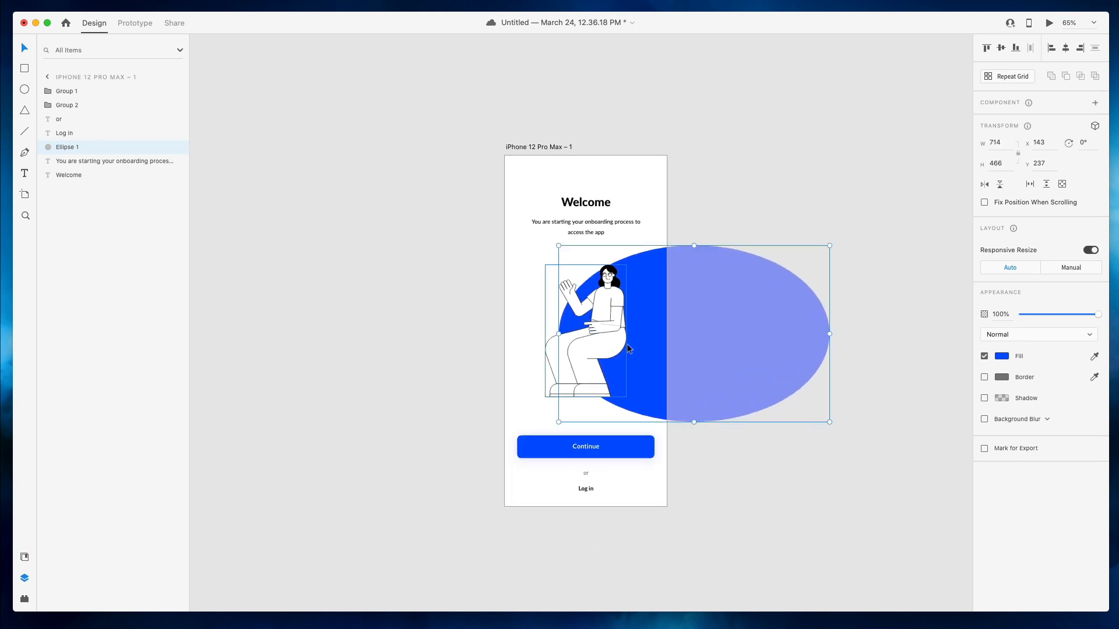
pyautogui.moveTo(644, 350); pyautogui.dragTo(615, 354)
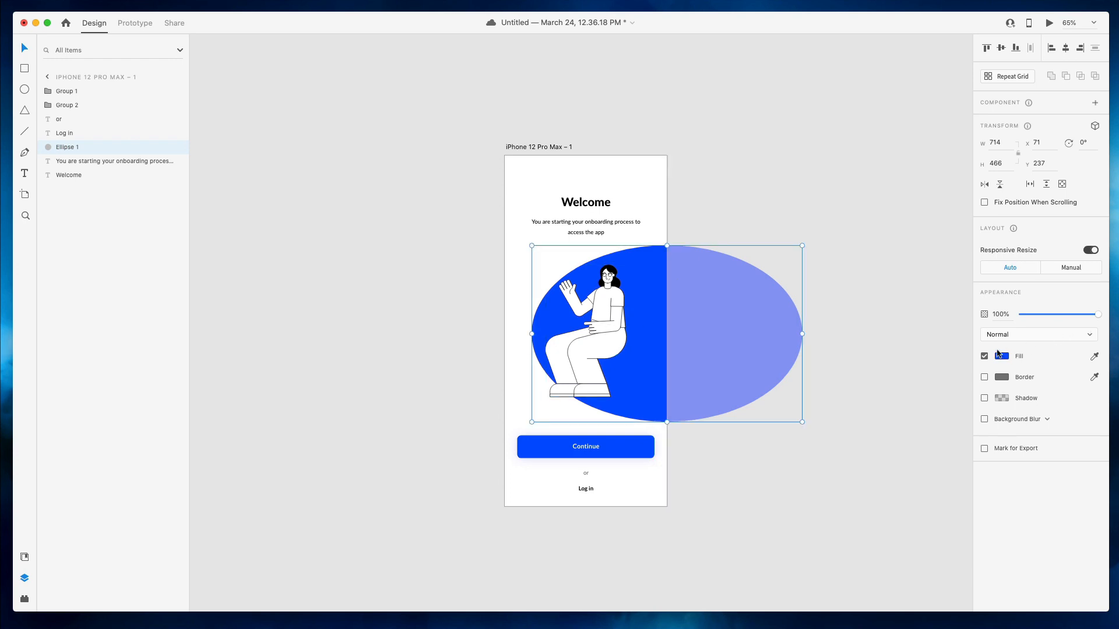
# Reduce the ellipse's opacity to 6% and nudge its position behind the illustration
pyautogui.click(1004, 314)
pyautogui.click(1027, 315)
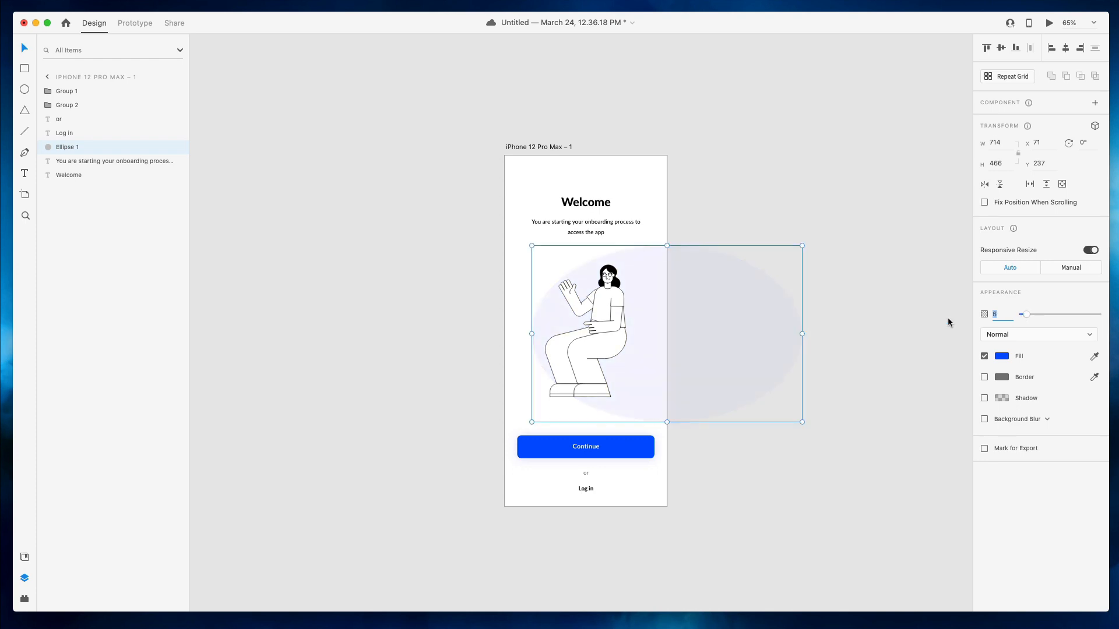
pyautogui.moveTo(638, 320)
pyautogui.mouseDown()
pyautogui.moveTo(608, 323)
pyautogui.moveTo(646, 316)
pyautogui.mouseUp()
pyautogui.click(804, 185)
# Stretch the pale ellipse behind the illustration to a height of about 509
pyautogui.click(663, 258)
pyautogui.moveTo(664, 244); pyautogui.dragTo(668, 239)
pyautogui.click(715, 195)
pyautogui.scroll(1, 587, 162)
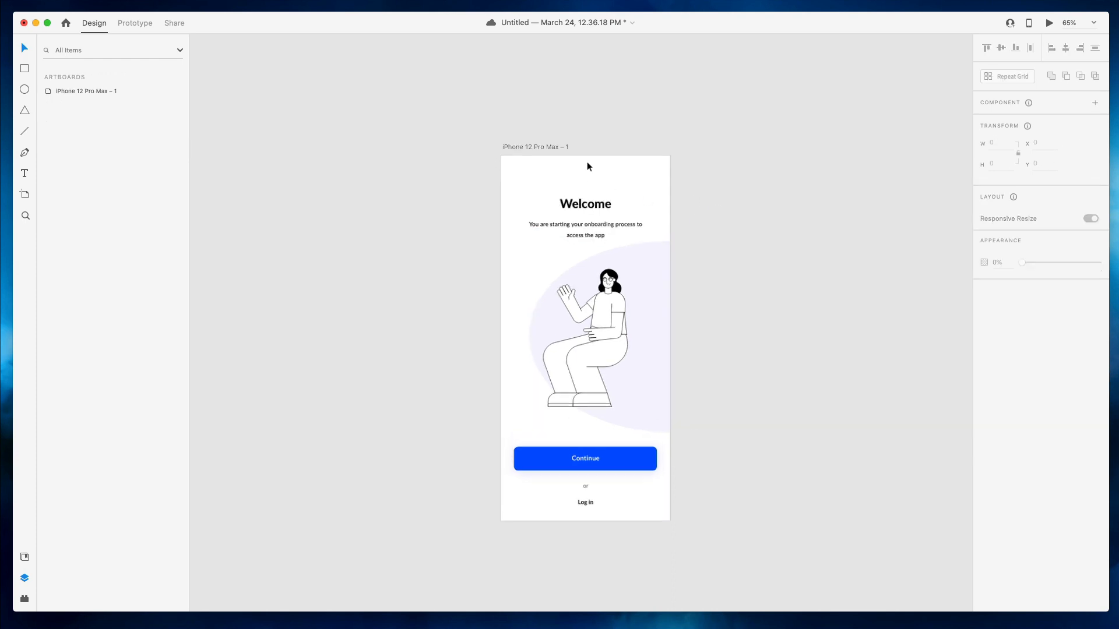
pyautogui.scroll(1, 586, 162)
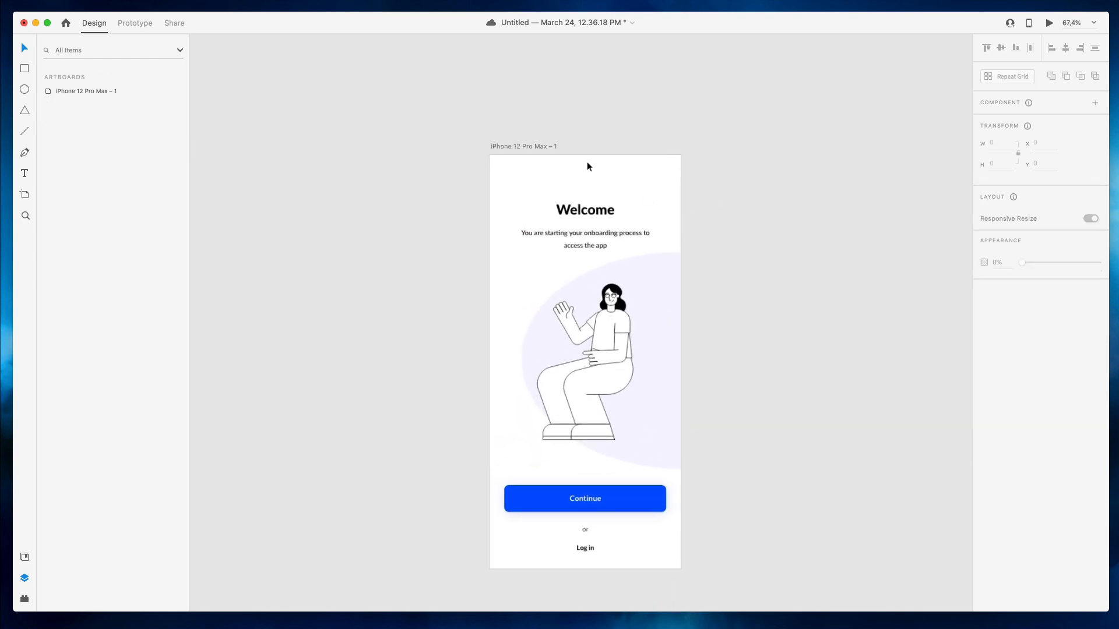
pyautogui.scroll(-3, 586, 162)
pyautogui.hscroll(3, 698, 130)
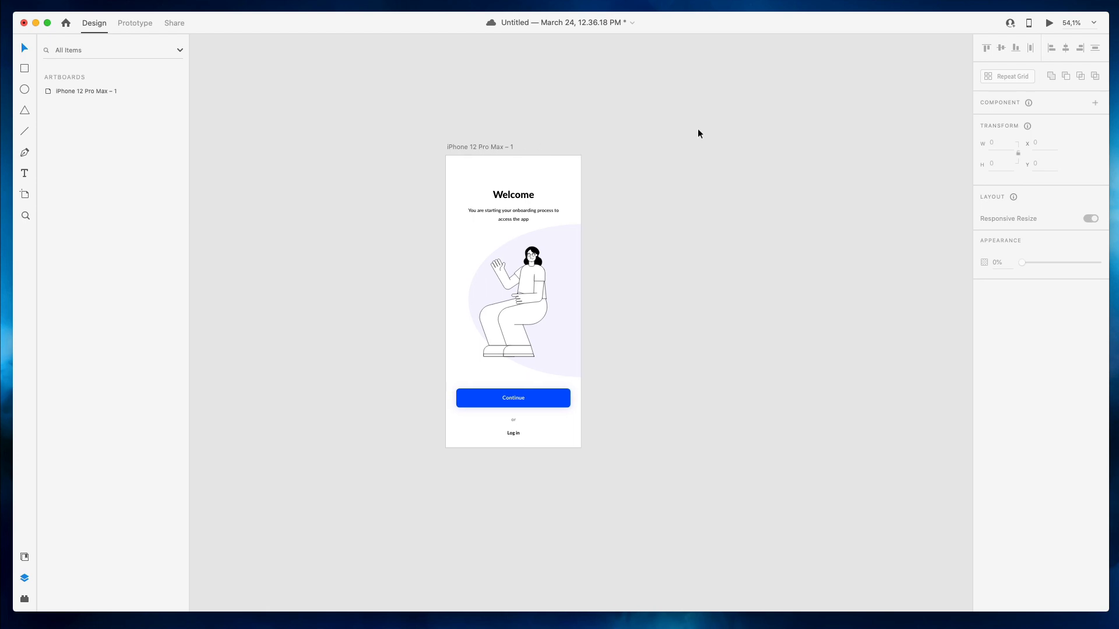
pyautogui.click(562, 231)
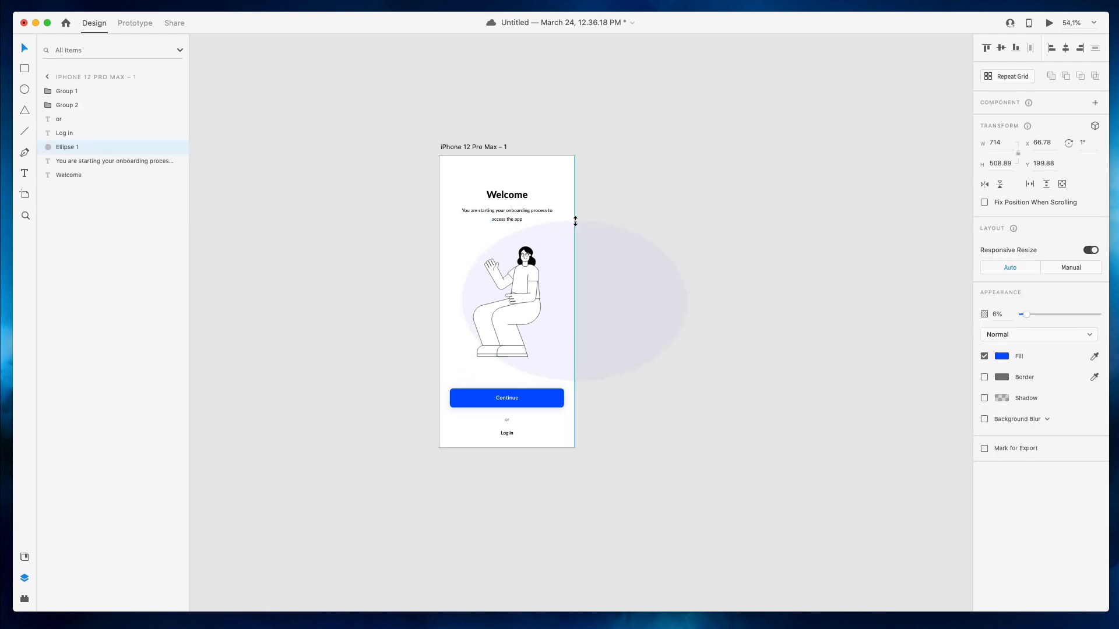
pyautogui.moveTo(575, 214); pyautogui.dragTo(574, 218)
pyautogui.click(617, 180)
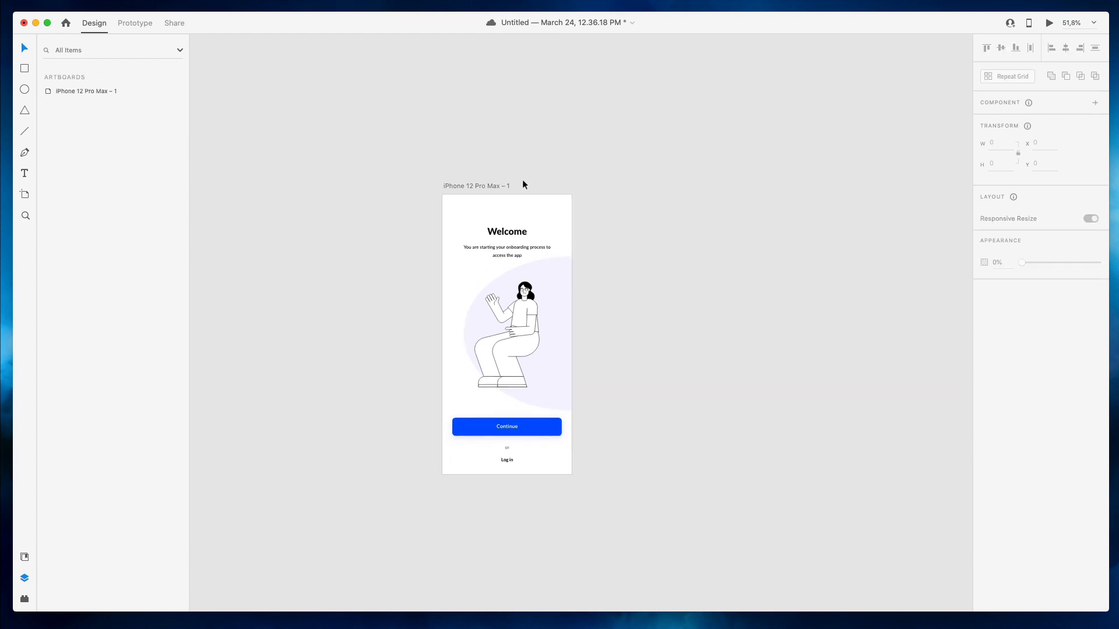
# Duplicate the iPhone 12 Pro Max – 1 artboard with its complete welcome screen
pyautogui.scroll(-2, 520, 186)
pyautogui.scroll(5, 518, 197)
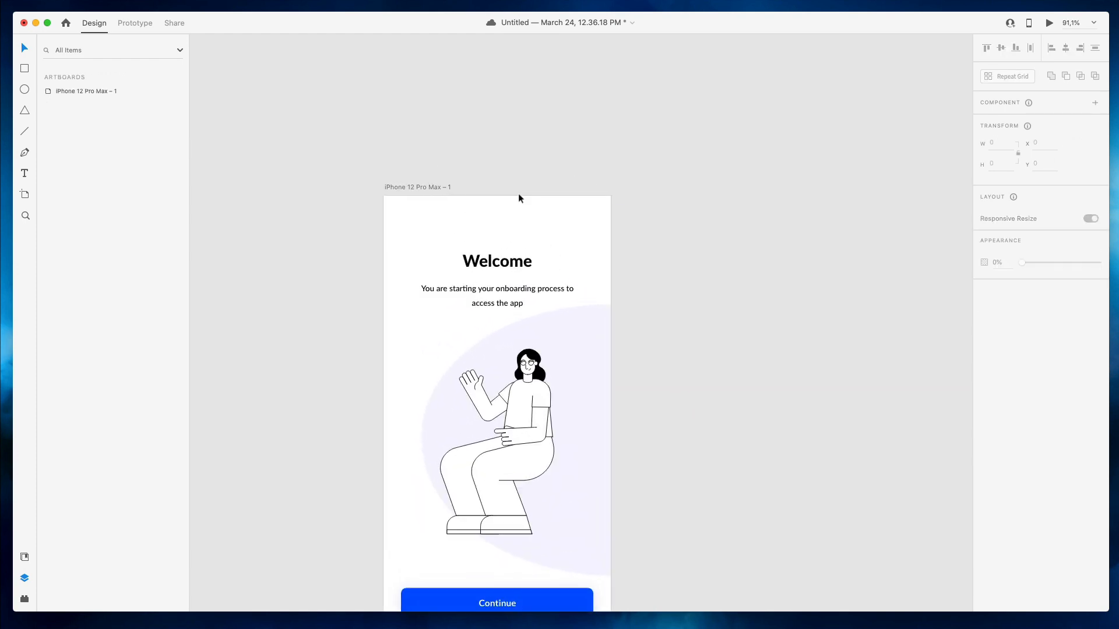
pyautogui.scroll(-5, 518, 196)
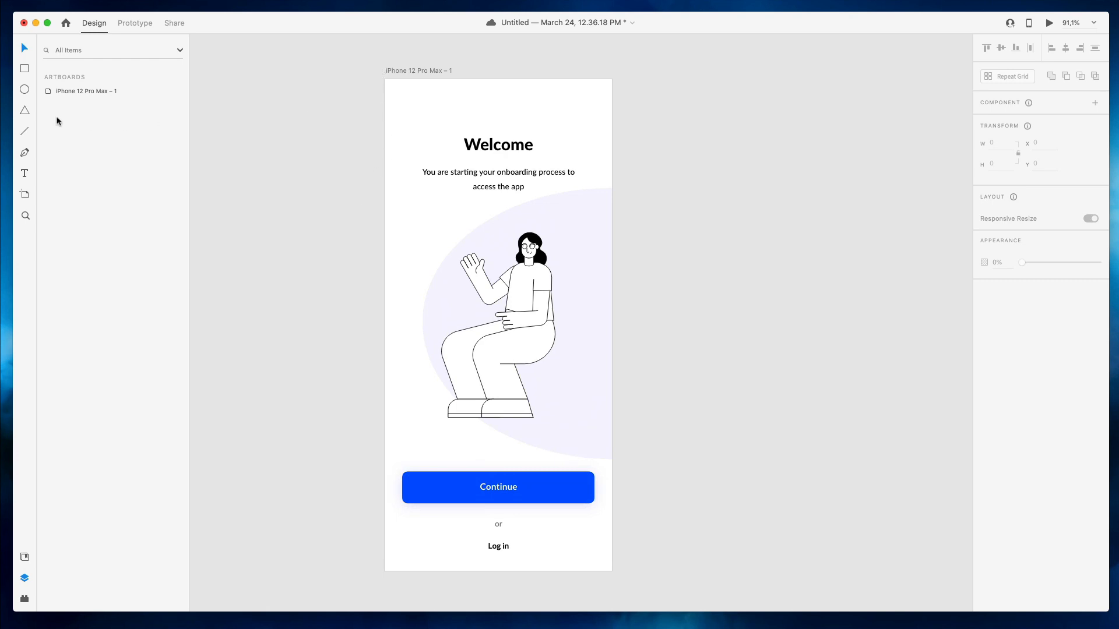
pyautogui.click(76, 93)
pyautogui.press('super+d')
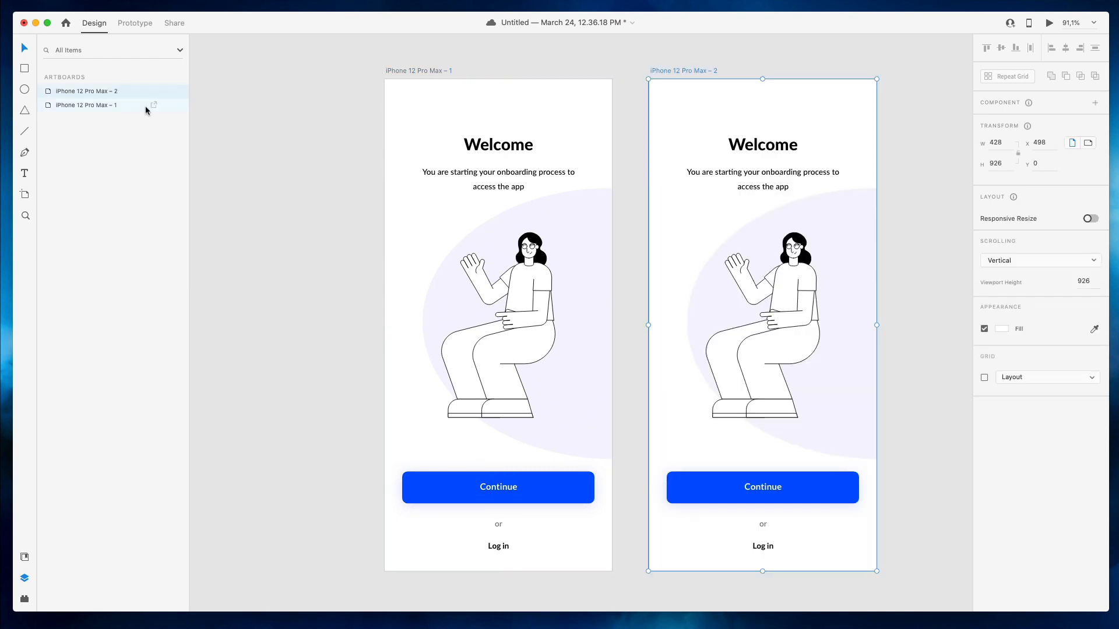
pyautogui.hscroll(5, 344, 221)
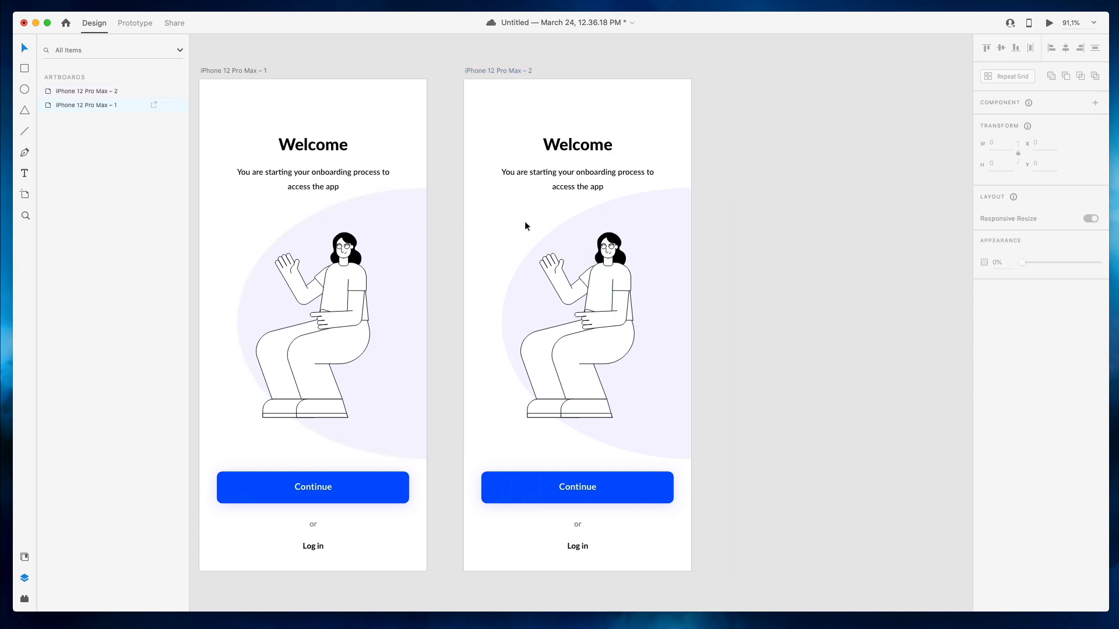
pyautogui.doubleClick(595, 140)
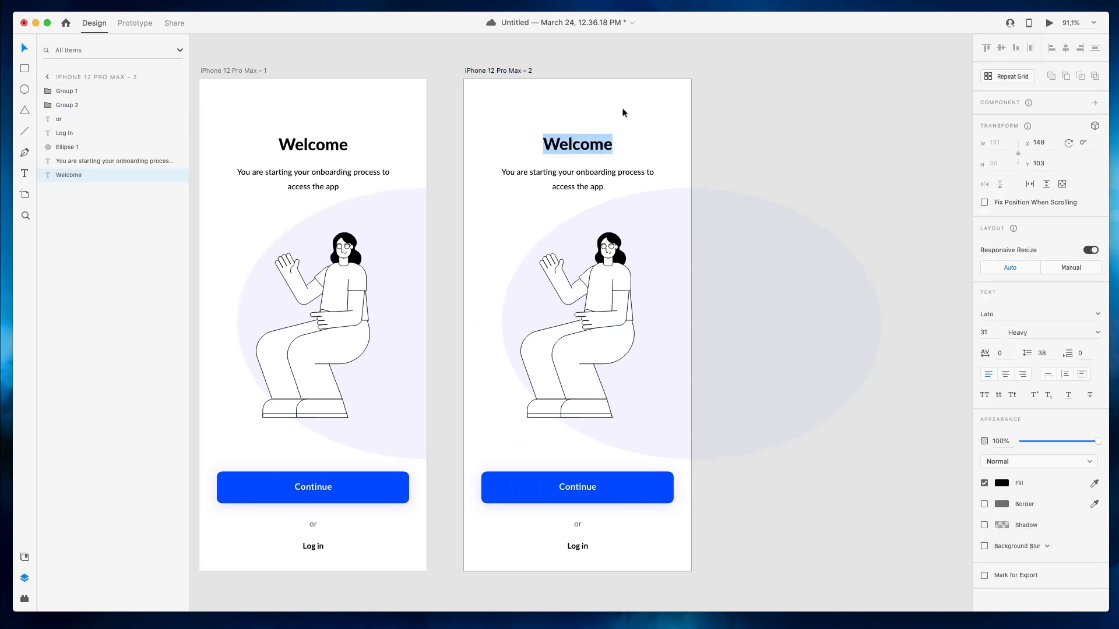
pyautogui.press('Escape')
pyautogui.press('Escape')
# Draw an 80 by 6 bar at X 41, Y 55 above the first artboard's Welcome heading and round its corners to 60
pyautogui.hscroll(-4, 623, 106)
pyautogui.hscroll(-1, 622, 105)
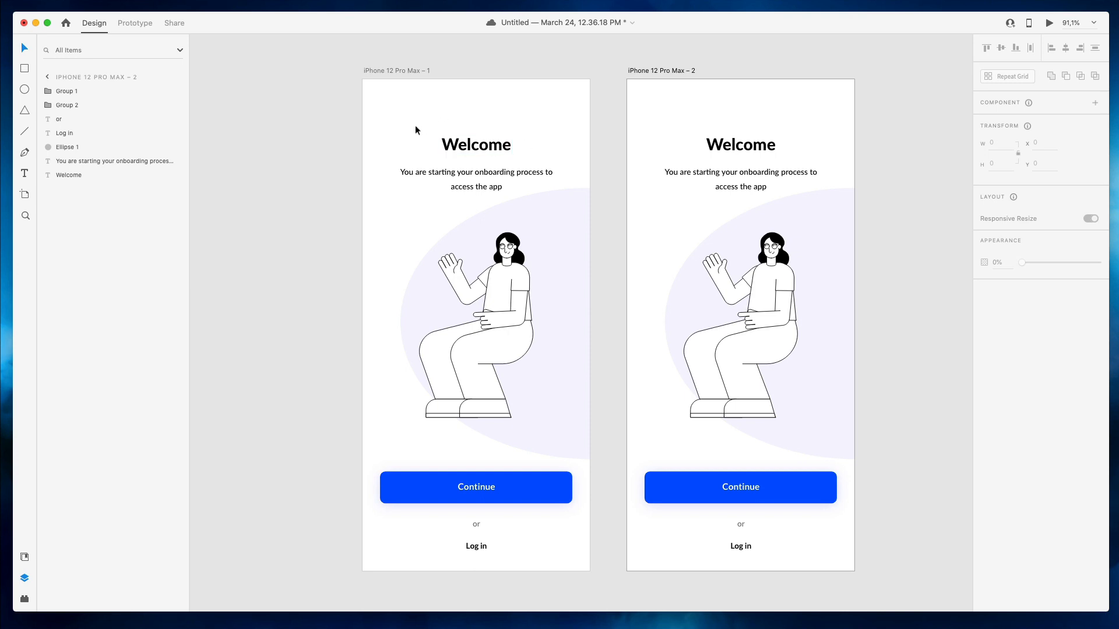
pyautogui.press('r')
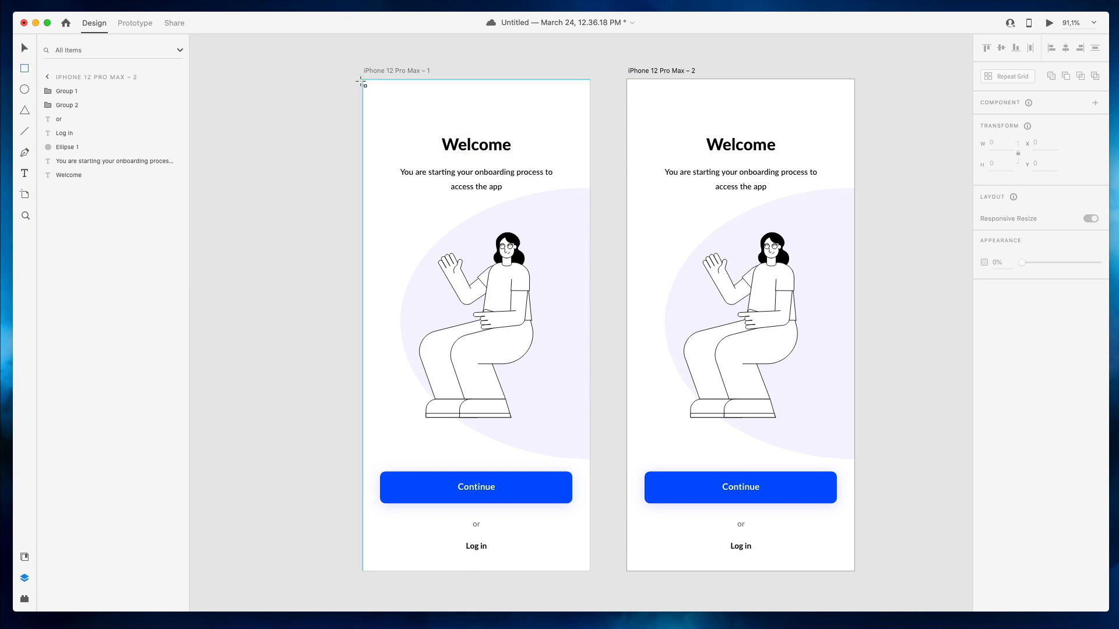
pyautogui.moveTo(362, 80)
pyautogui.mouseDown()
pyautogui.moveTo(441, 83)
pyautogui.moveTo(442, 117)
pyautogui.moveTo(426, 112)
pyautogui.mouseUp()
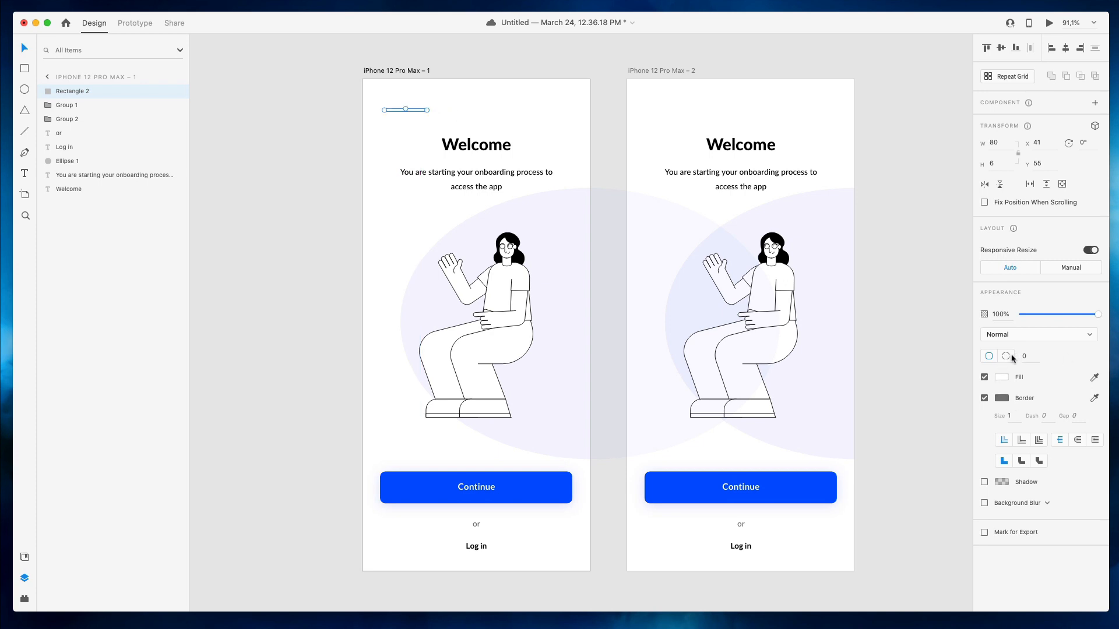
pyautogui.write('10')
pyautogui.press('Return')
# Fill the bar with the blue sampled from the Continue button and remove its border
pyautogui.click(1002, 377)
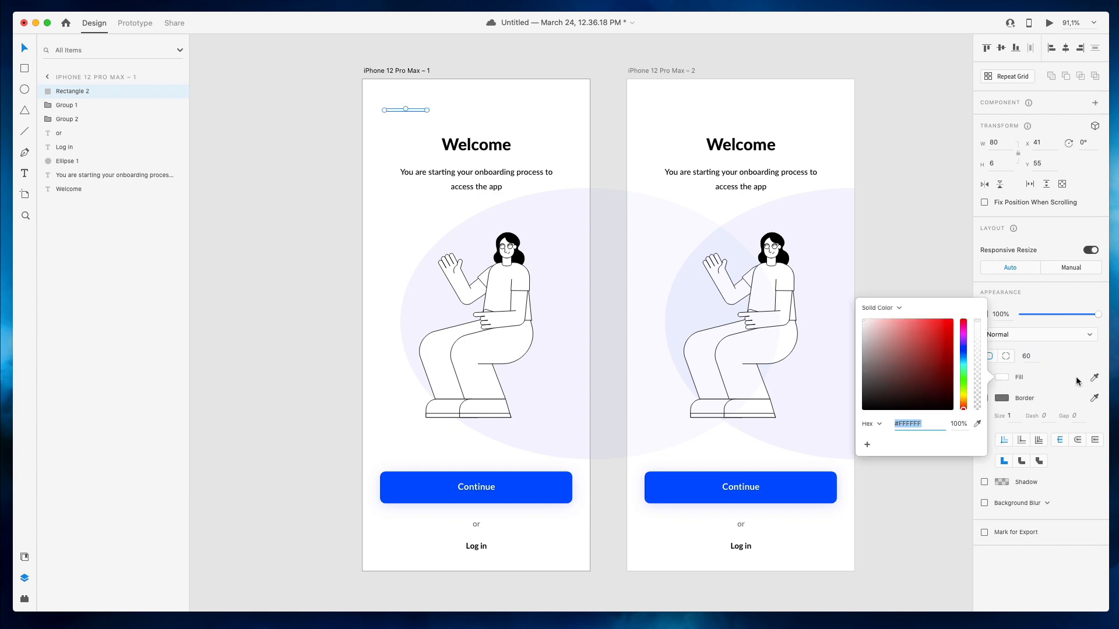
pyautogui.click(1093, 377)
pyautogui.click(530, 485)
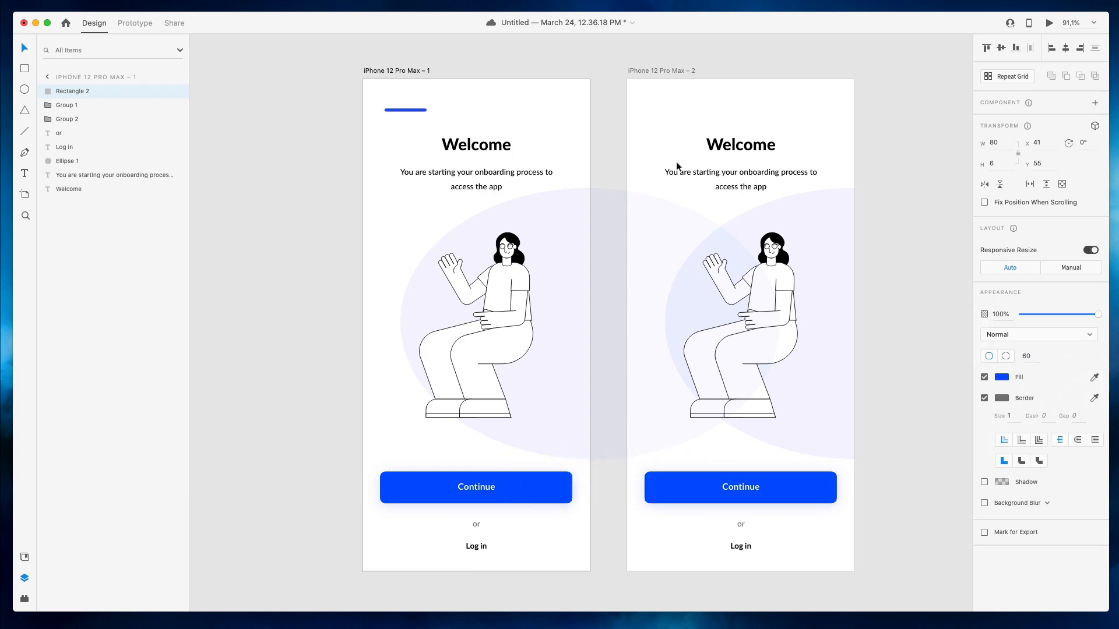
pyautogui.click(983, 399)
# Duplicate the blue bar twice in a row beside it and recolor both copies light grey #E7E8EF
pyautogui.press('super+d')
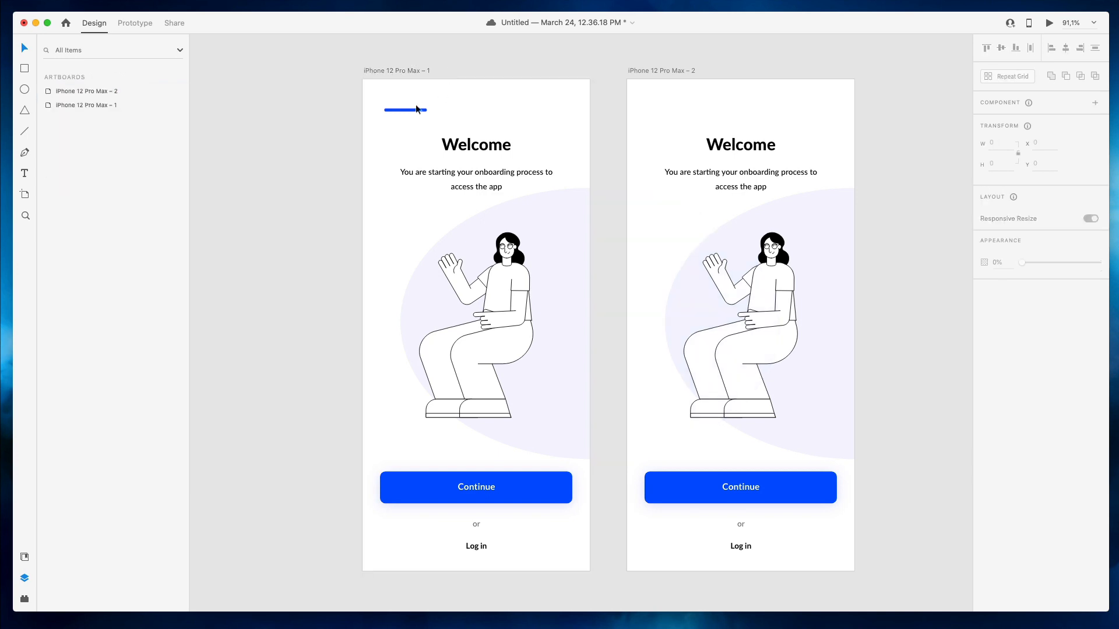
pyautogui.moveTo(404, 111); pyautogui.dragTo(463, 123)
pyautogui.press('super+d')
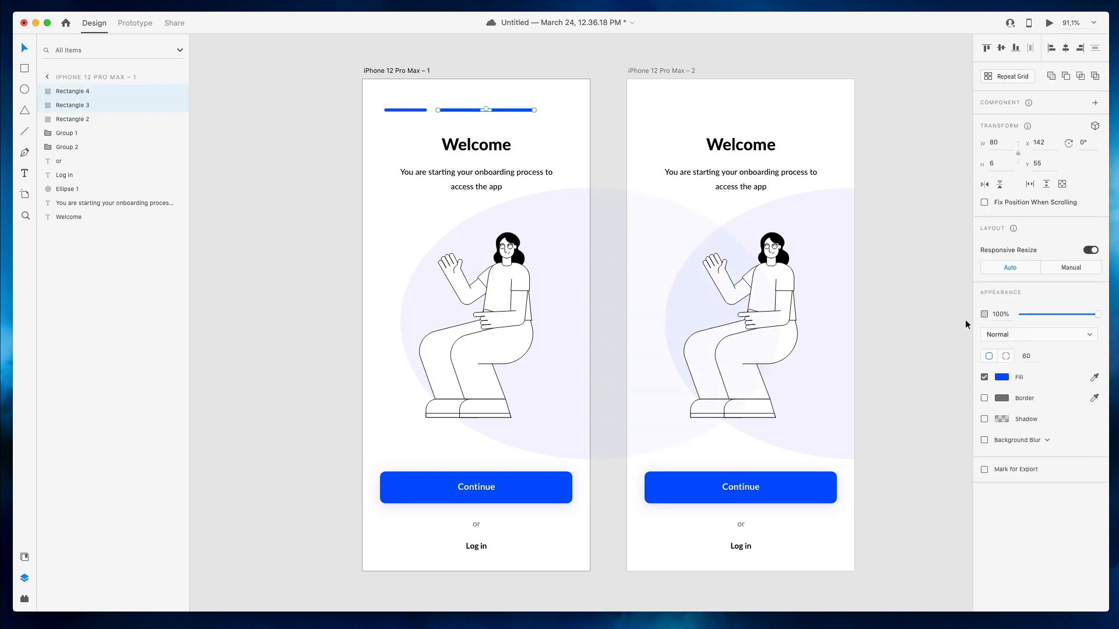
pyautogui.click(1001, 377)
pyautogui.moveTo(918, 362); pyautogui.dragTo(862, 324)
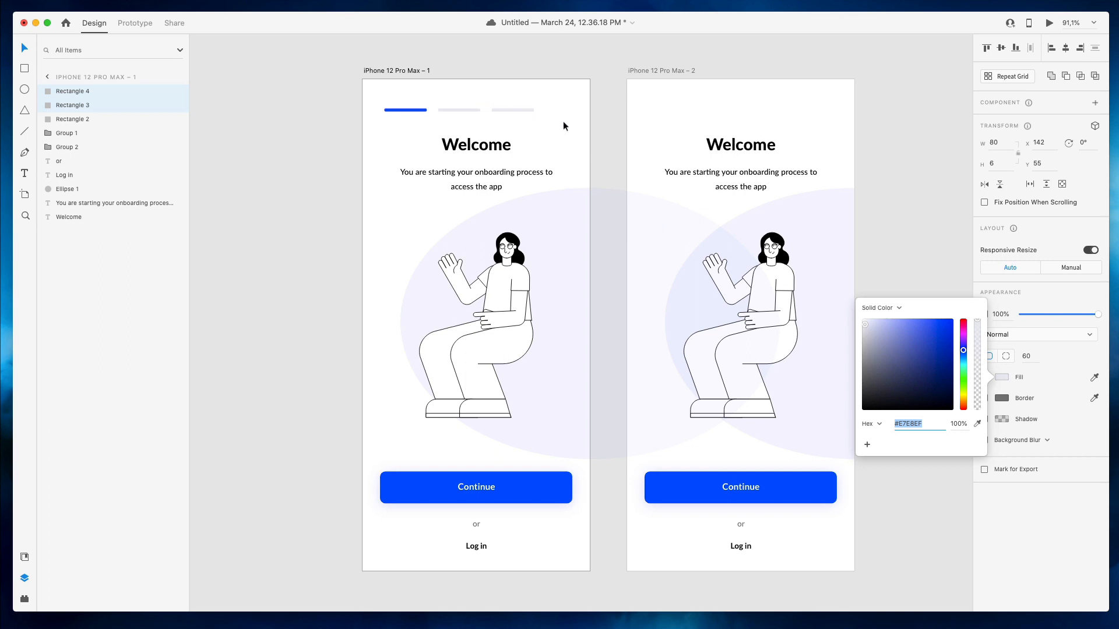
# Set the height of all three progress bars to 4
pyautogui.moveTo(565, 102); pyautogui.dragTo(362, 124)
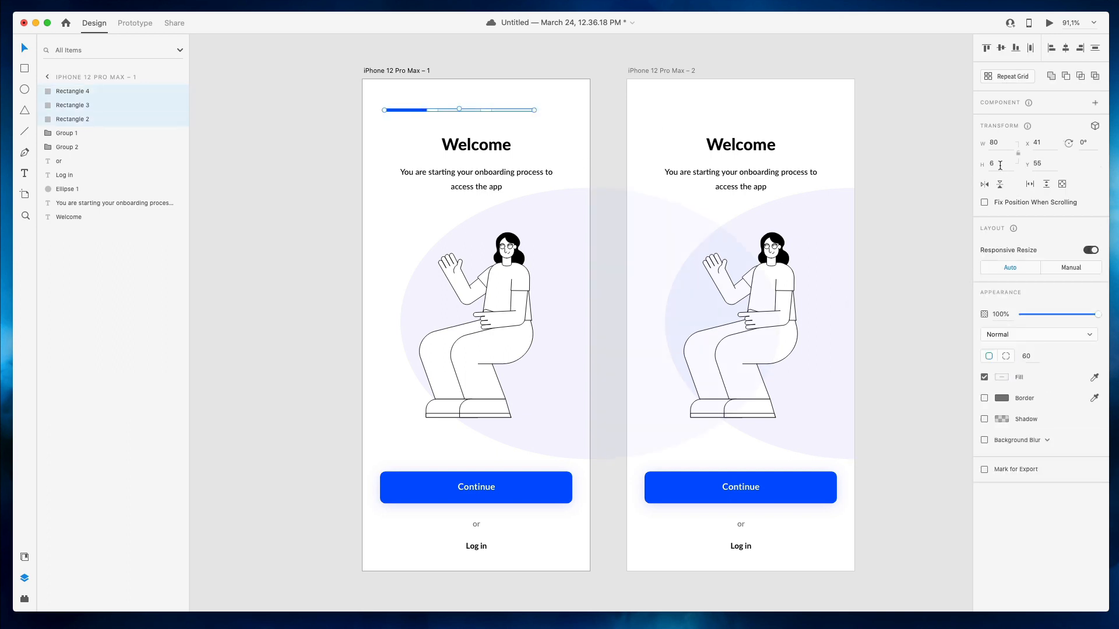
pyautogui.write('5')
pyautogui.press('Return')
# Shift the two grey bars closer to the blue one with narrow, even gaps, placing the last bar at X 215
pyautogui.moveTo(533, 105); pyautogui.dragTo(499, 124)
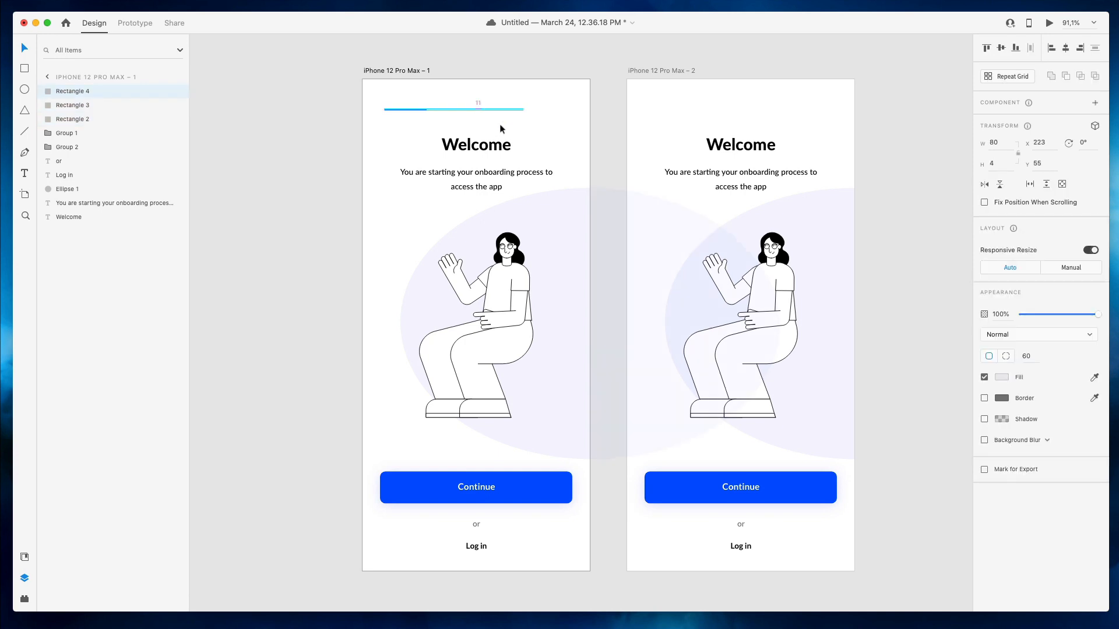
pyautogui.click(554, 89)
pyautogui.moveTo(554, 89); pyautogui.dragTo(452, 118)
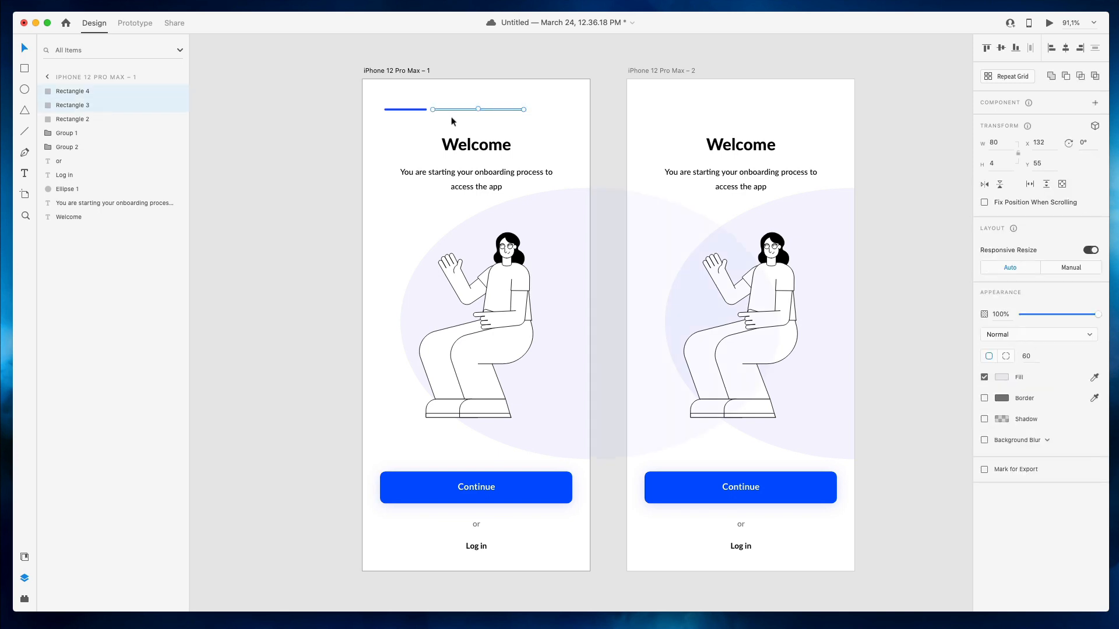
pyautogui.press('Left')
pyautogui.press('Left')
pyautogui.press('Left')
pyautogui.press('Left')
pyautogui.moveTo(545, 85); pyautogui.dragTo(485, 121)
pyautogui.press('Left')
pyautogui.press('Left')
pyautogui.press('Left')
pyautogui.press('Left')
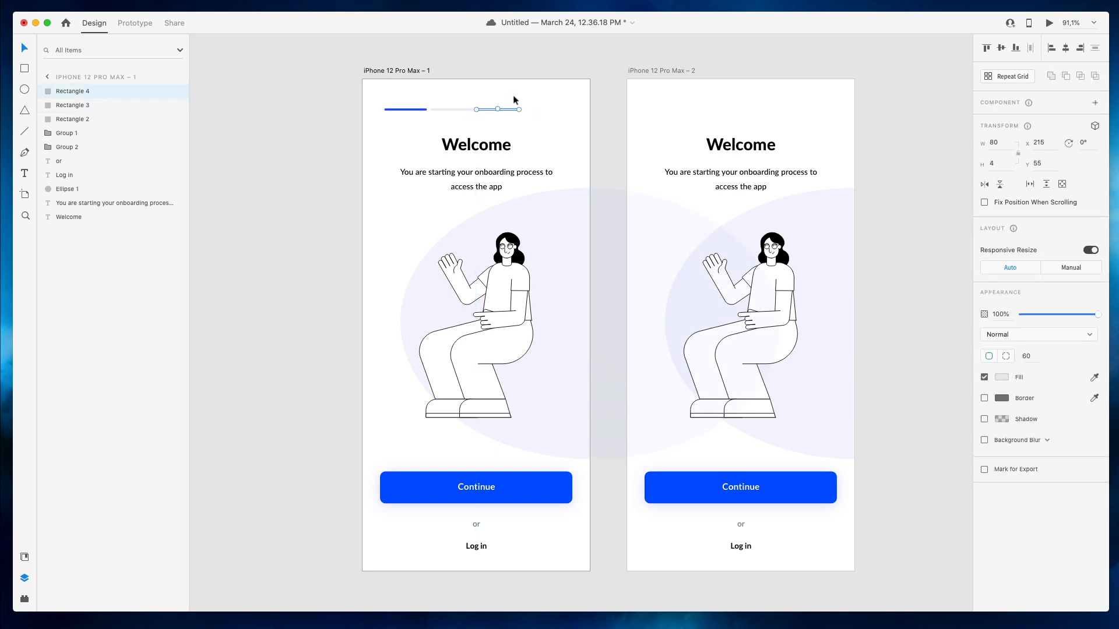
# Group the three progress bars and center the group horizontally on the first artboard
pyautogui.click(508, 97)
pyautogui.moveTo(535, 93); pyautogui.dragTo(359, 120)
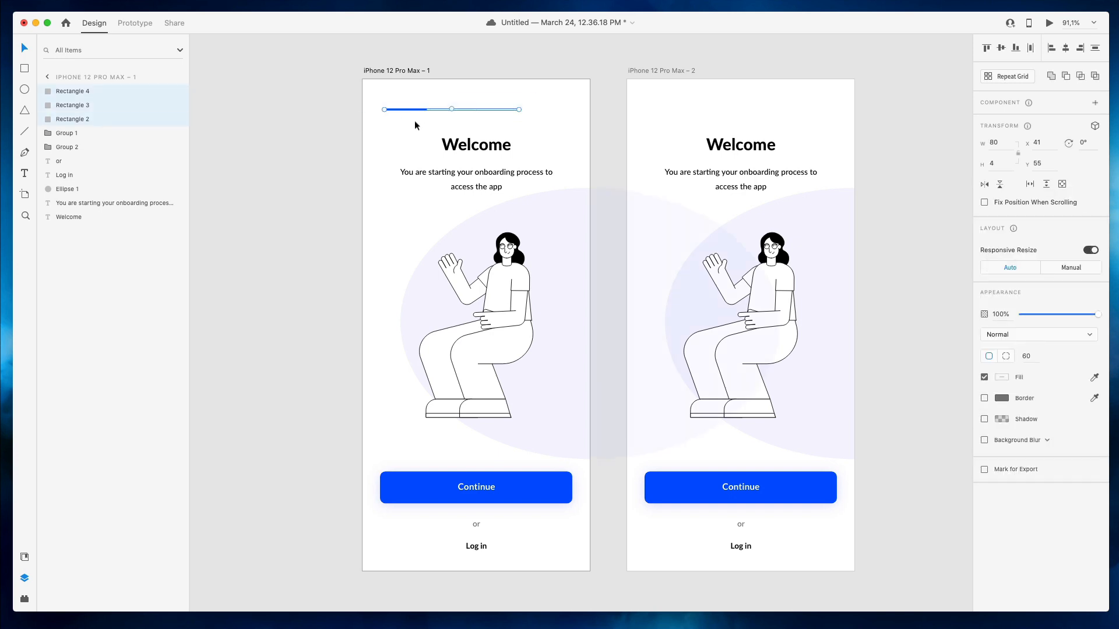
pyautogui.press('super+g')
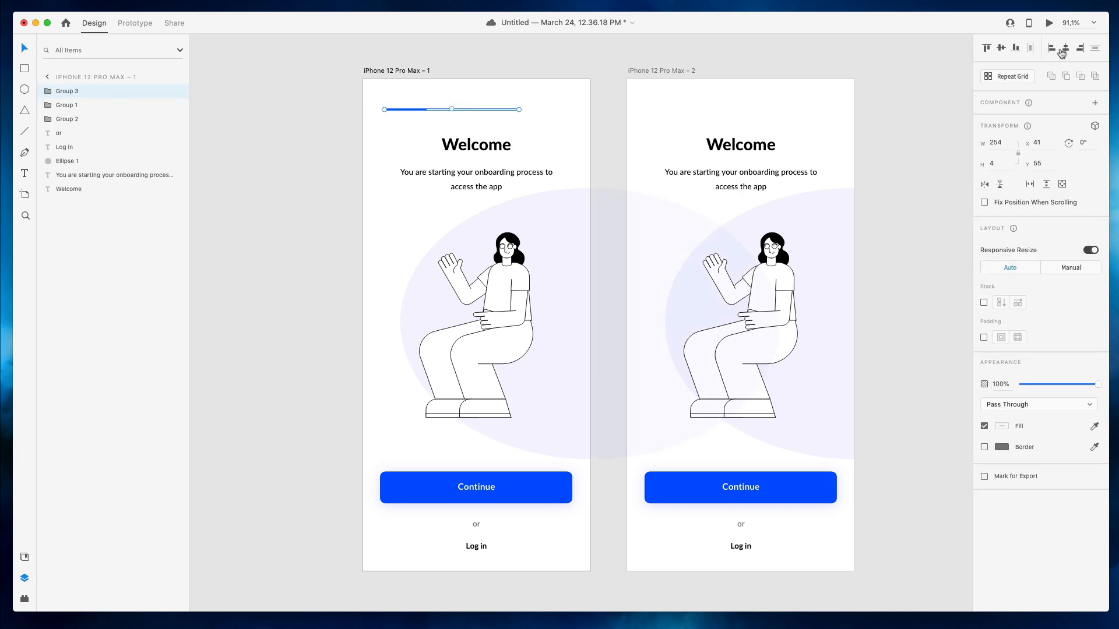
pyautogui.click(1063, 50)
# Copy the progress bar group to the same position on the iPhone 12 Pro Max – 2 artboard
pyautogui.press('super+c')
pyautogui.click(635, 72)
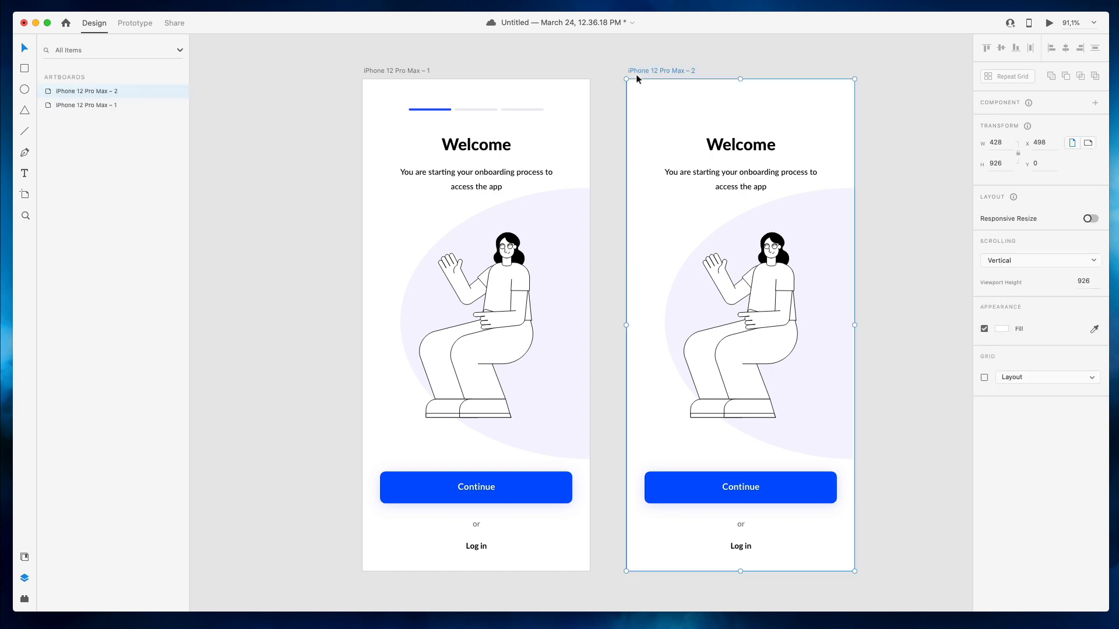
pyautogui.press('super+v')
pyautogui.click(662, 97)
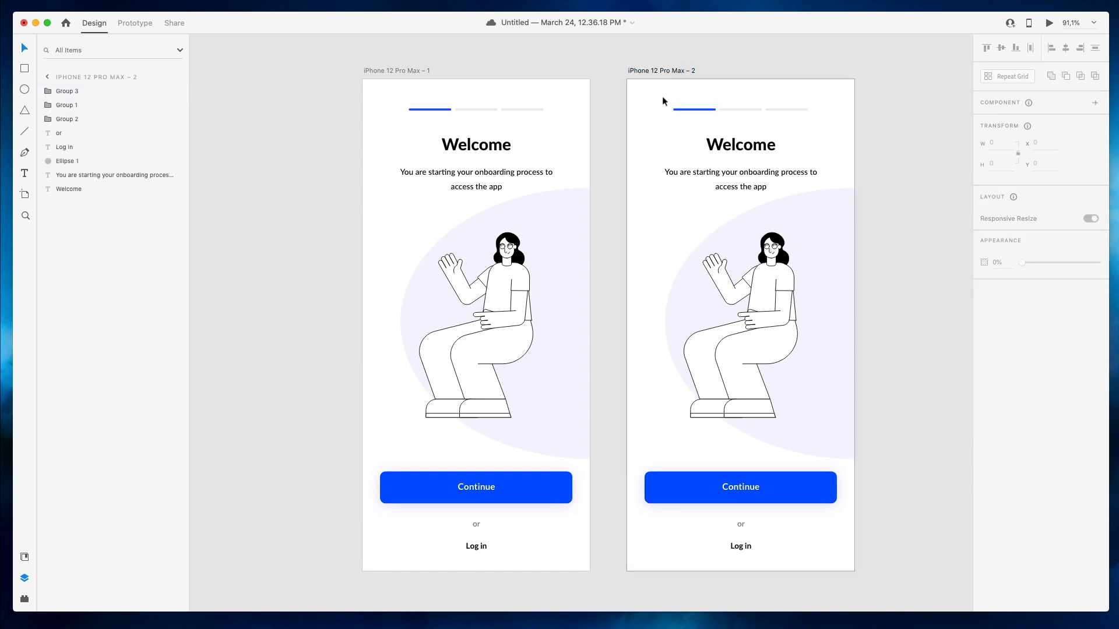
# Fill the middle progress bar on the second artboard with the blue sampled from the Continue button
pyautogui.hscroll(3, 662, 96)
pyautogui.doubleClick(654, 111)
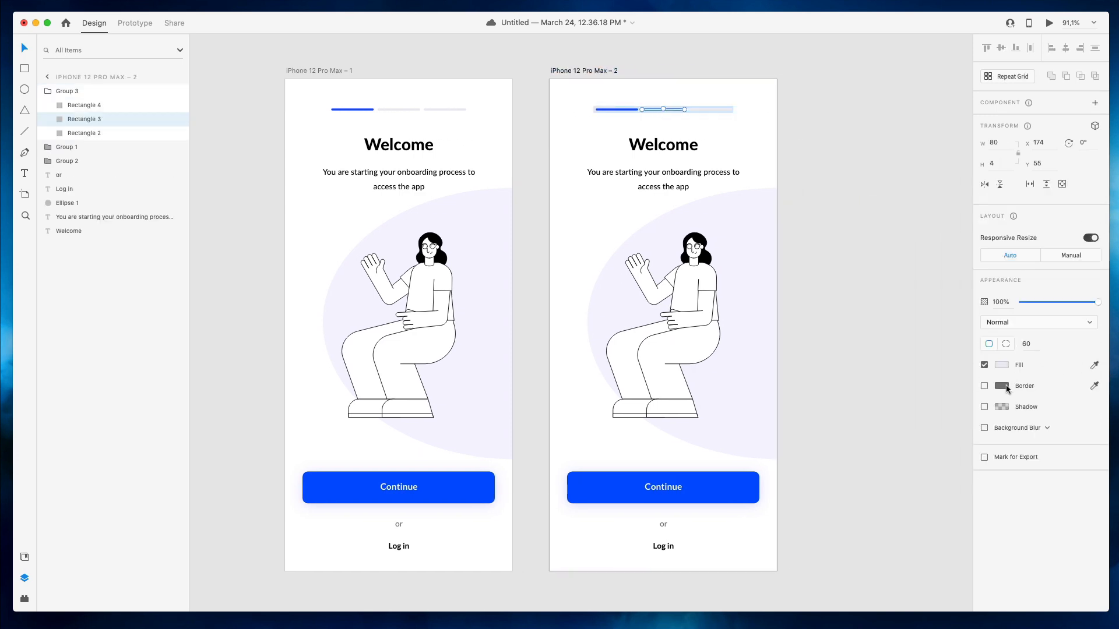
pyautogui.click(1095, 365)
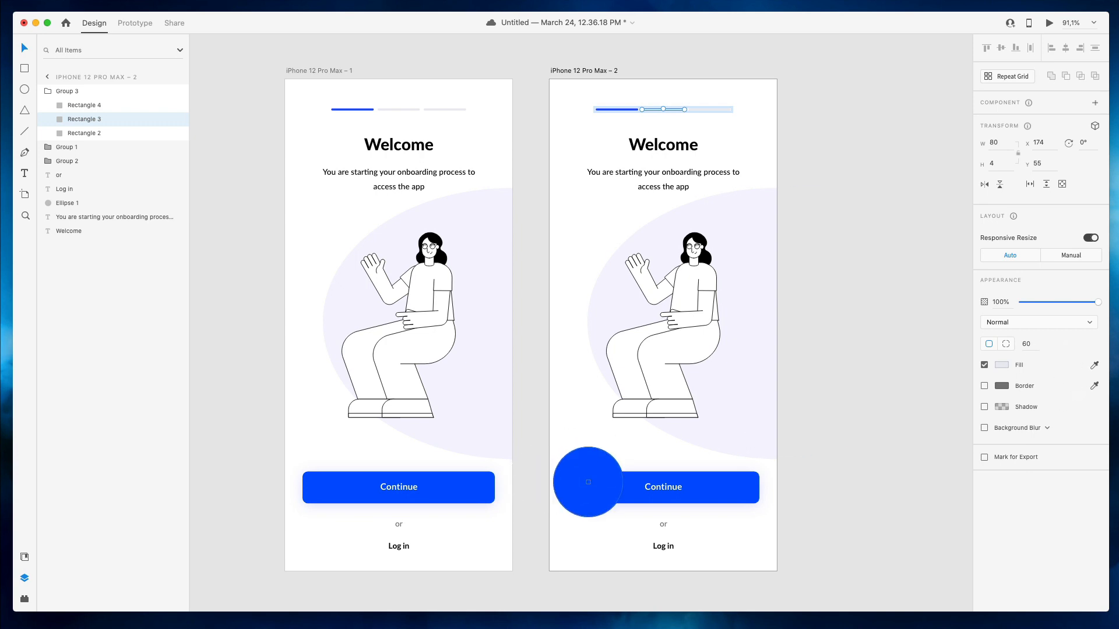
pyautogui.click(586, 481)
pyautogui.click(833, 151)
# Try to shift the second artboard's pale ellipse to X -113.24 and paste it lower in the layer order
pyautogui.moveTo(759, 225); pyautogui.dragTo(575, 236)
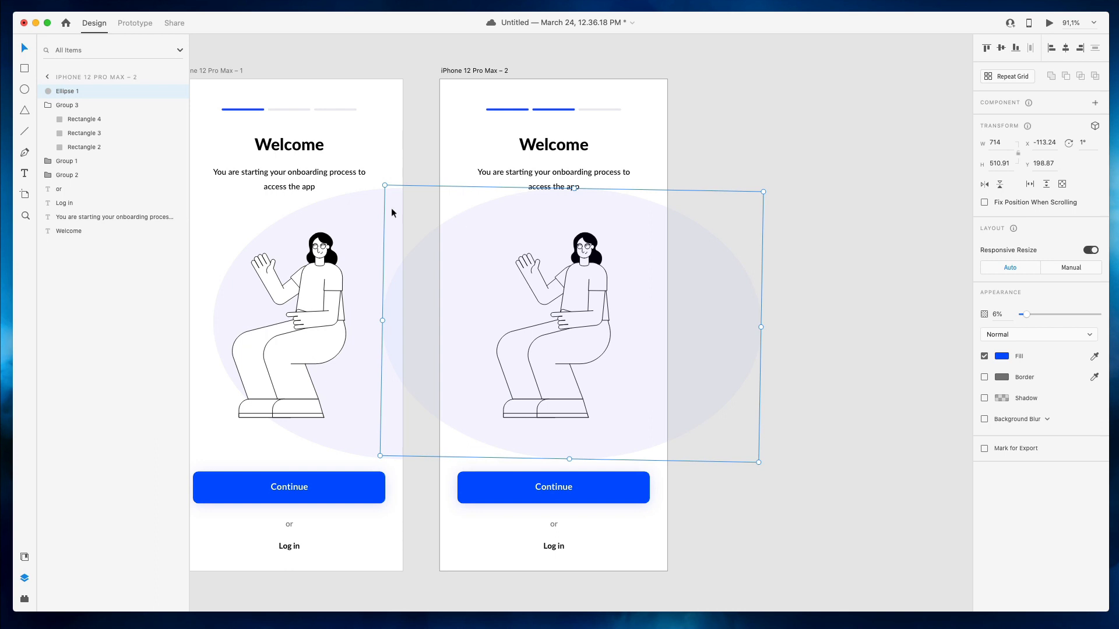
pyautogui.click(71, 109)
pyautogui.click(71, 173)
pyautogui.press('super+v')
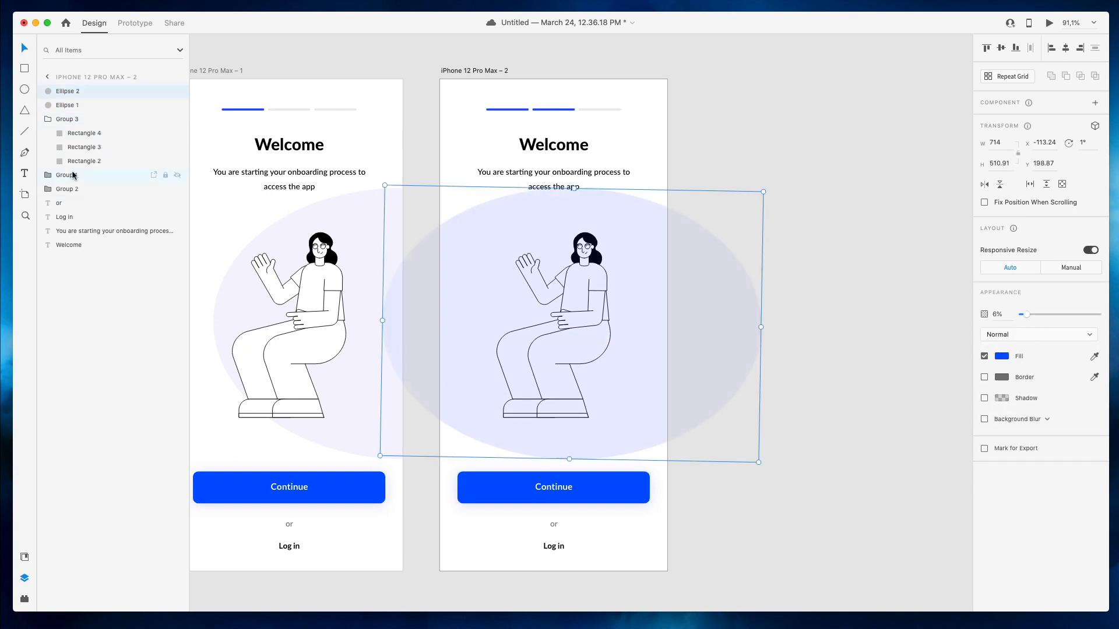
pyautogui.press('super+z')
pyautogui.press('Delete')
pyautogui.press('super+z')
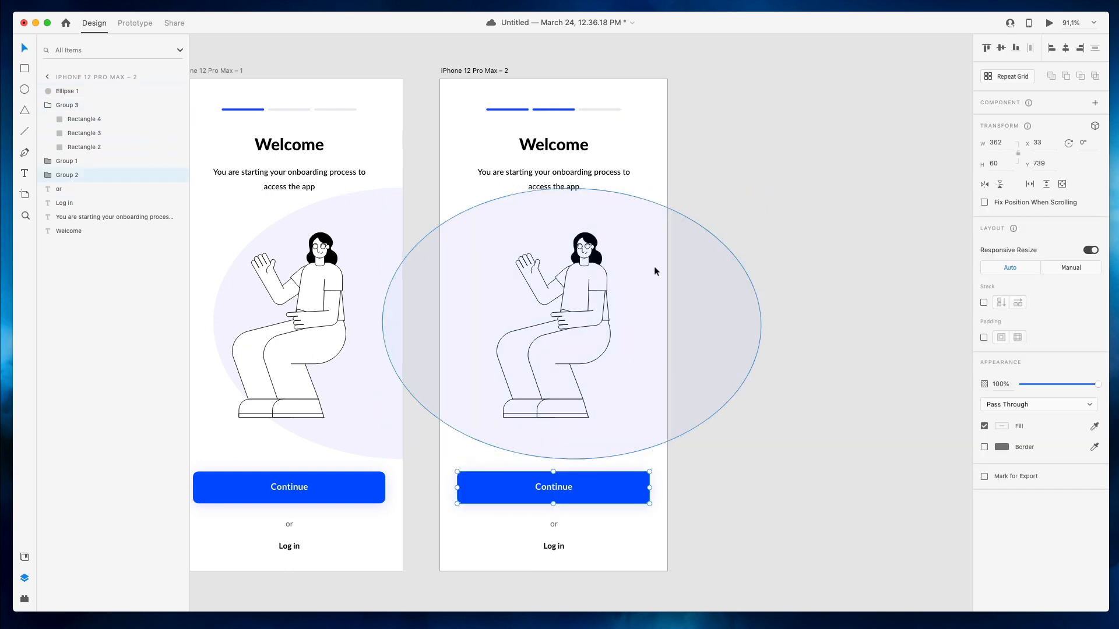
# Delete the pale ellipse from the second artboard
pyautogui.click(654, 271)
pyautogui.press('Delete')
pyautogui.click(761, 215)
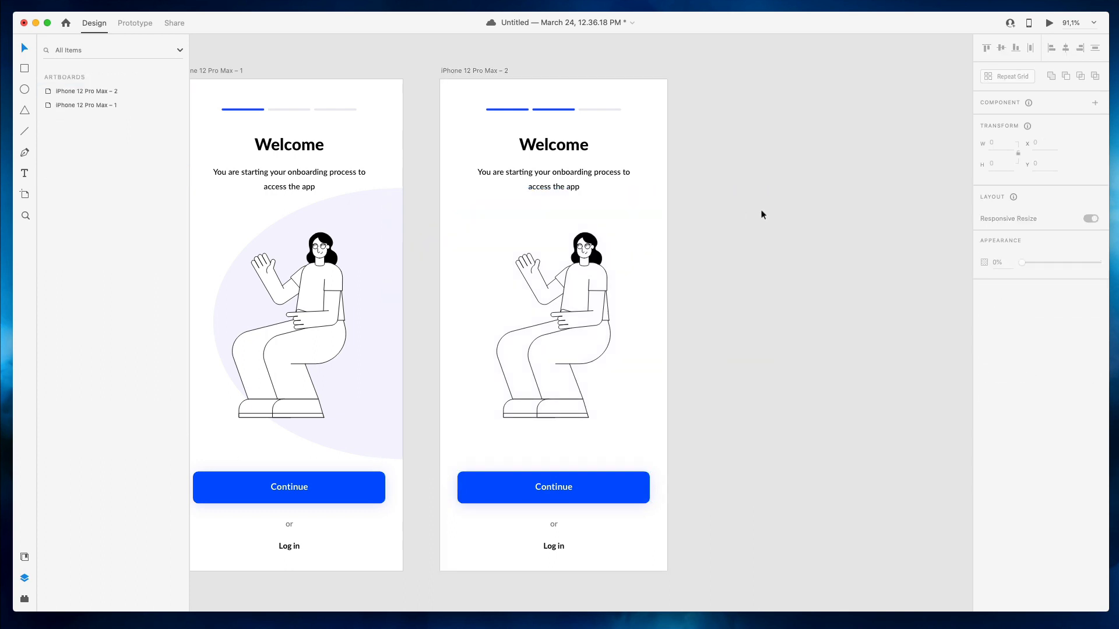
# Copy the pale ellipse from the first artboard and paste it onto the iPhone 12 Pro Max – 2 artboard
pyautogui.hscroll(-3, 760, 216)
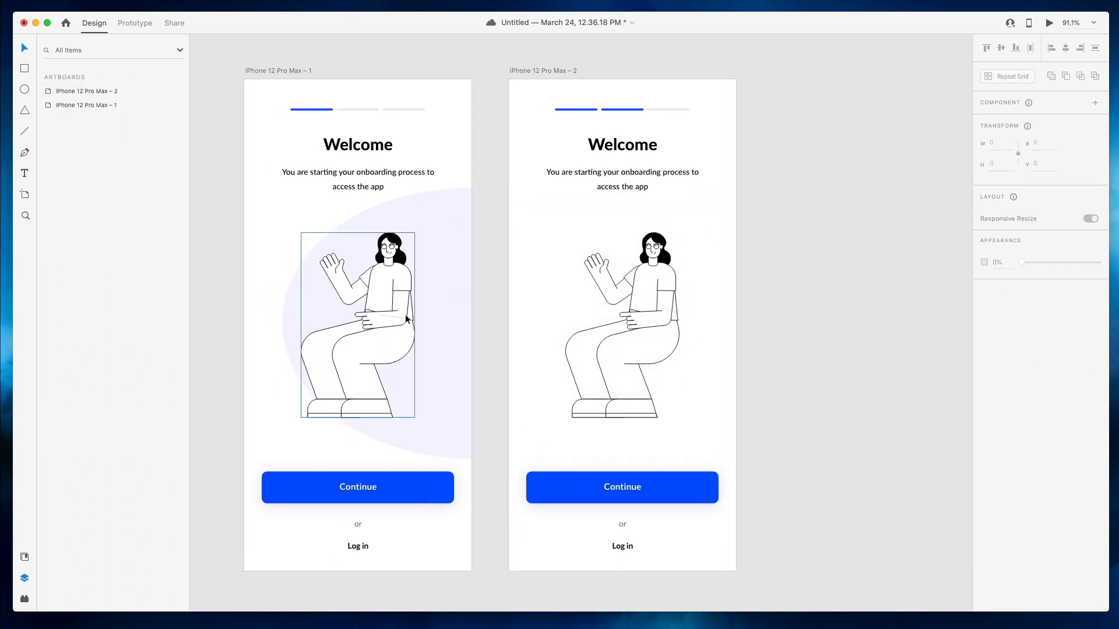
pyautogui.click(443, 309)
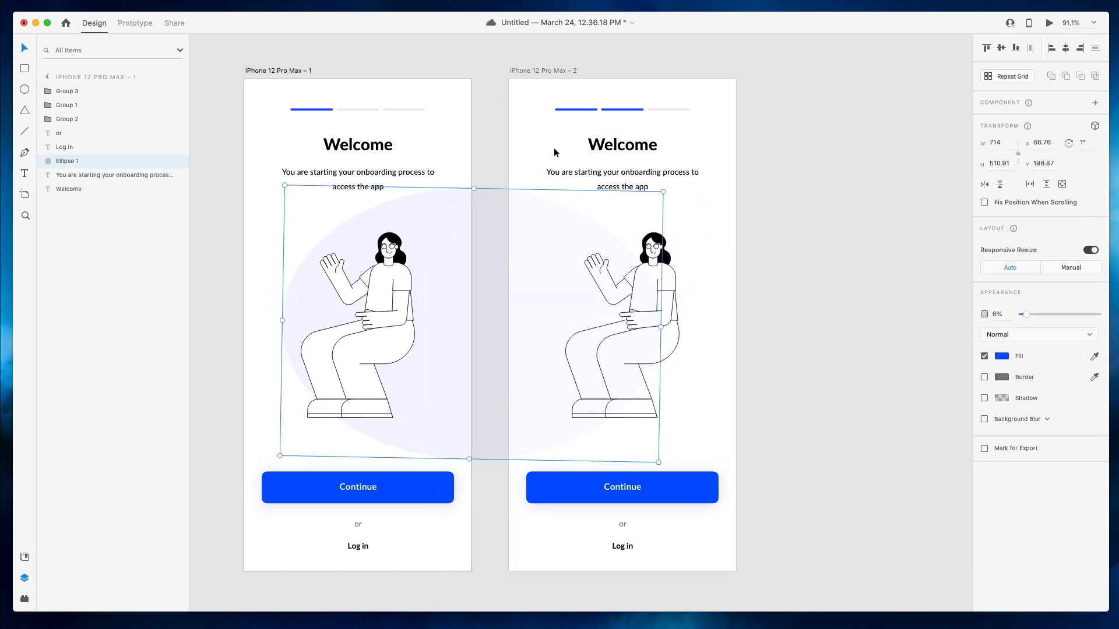
pyautogui.click(47, 77)
pyautogui.click(85, 93)
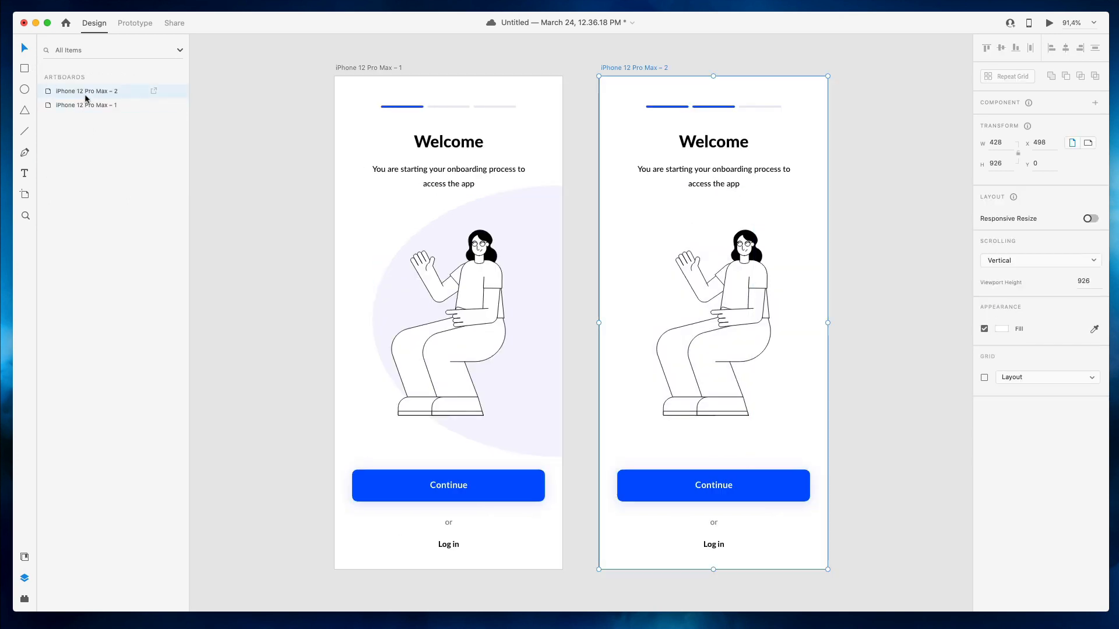
pyautogui.hotkey('ctrl', 'v')
pyautogui.click(934, 167)
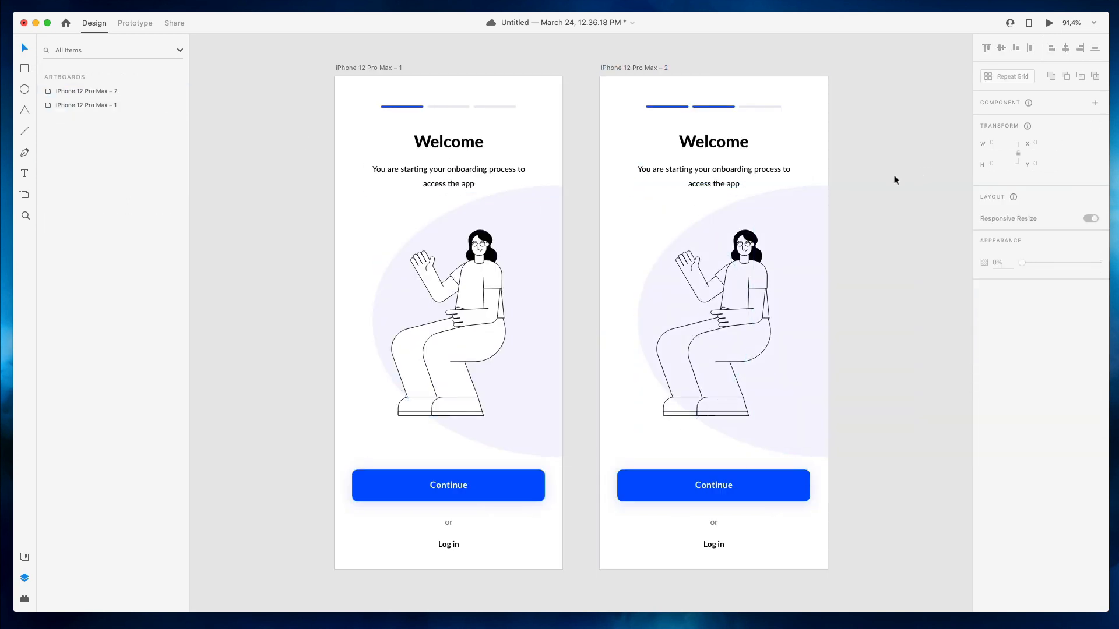
# Move the second artboard's ellipse to X -361.4 so it extends past the artboard's left edge
pyautogui.hscroll(5, 890, 177)
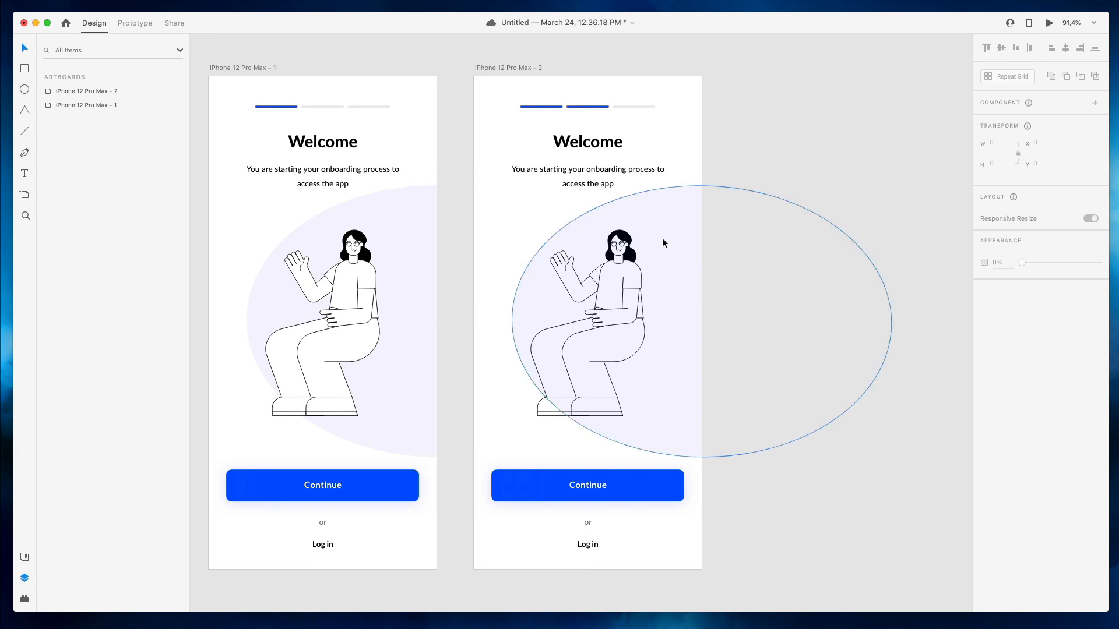
pyautogui.moveTo(662, 238); pyautogui.dragTo(548, 233)
pyautogui.moveTo(641, 240); pyautogui.dragTo(575, 239)
pyautogui.click(795, 316)
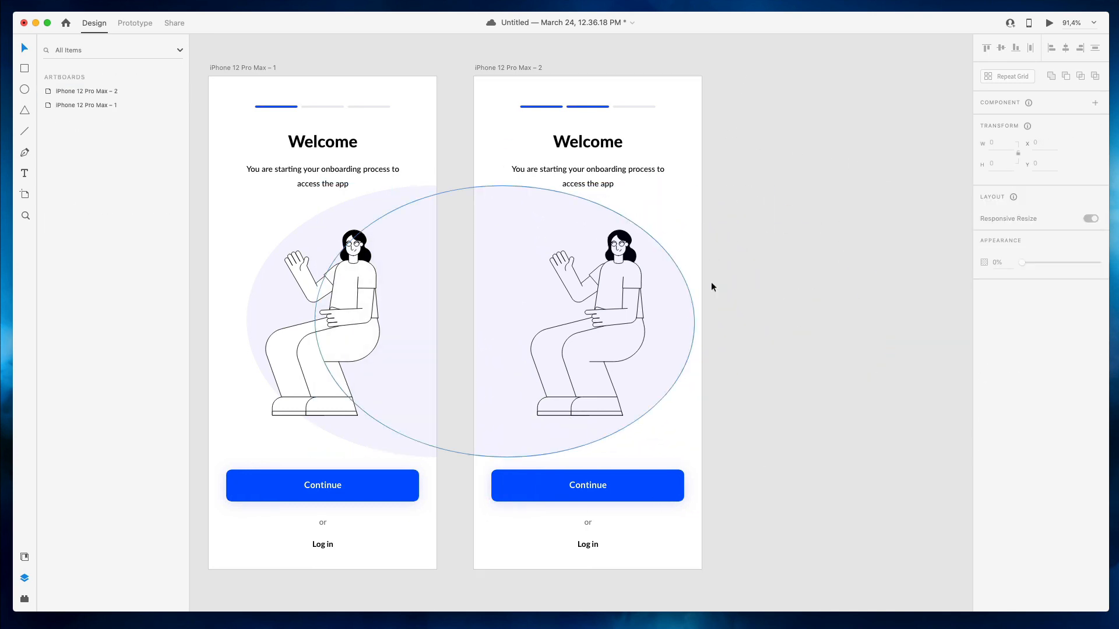
pyautogui.moveTo(565, 214); pyautogui.dragTo(525, 216)
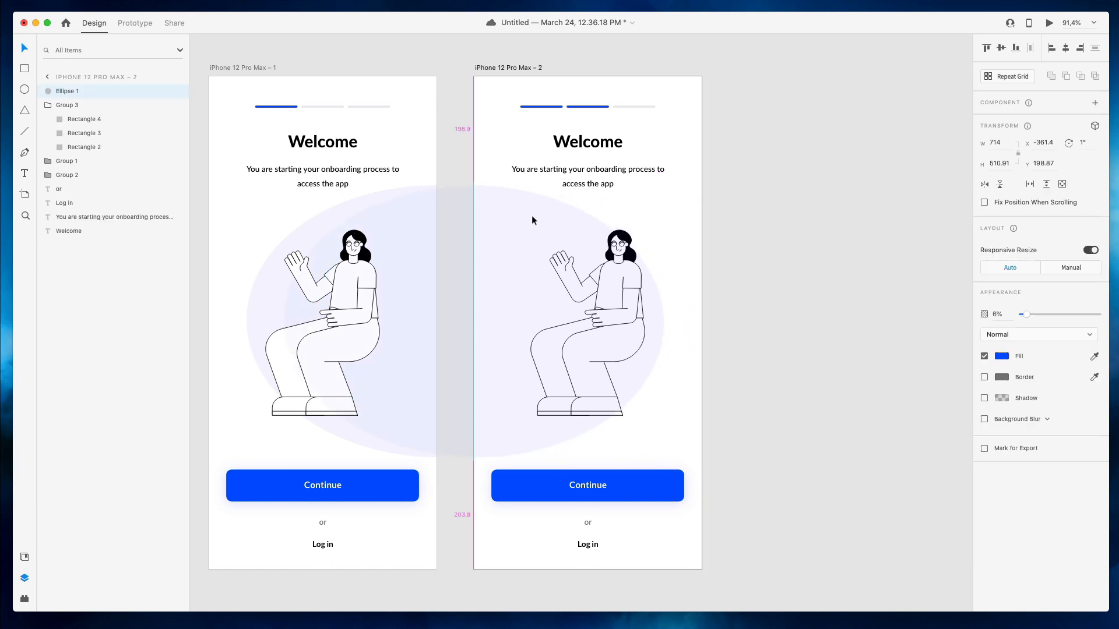
pyautogui.click(819, 218)
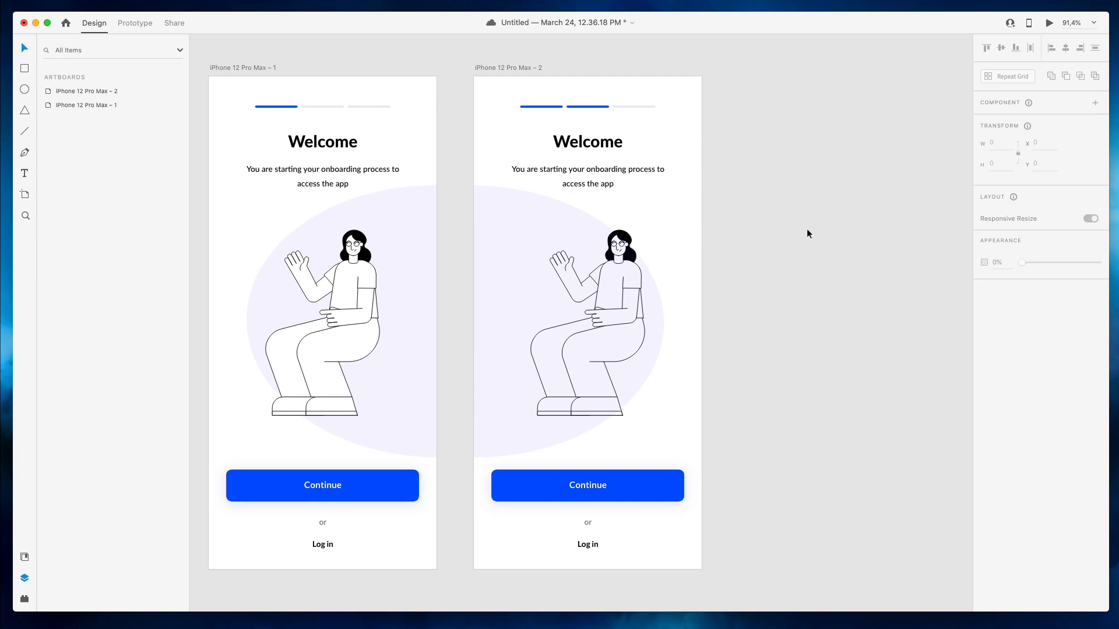
# Move the second artboard's pale ellipse to the bottom of the layer order, behind the illustration
pyautogui.click(600, 286)
pyautogui.moveTo(60, 96); pyautogui.dragTo(75, 240)
pyautogui.click(750, 250)
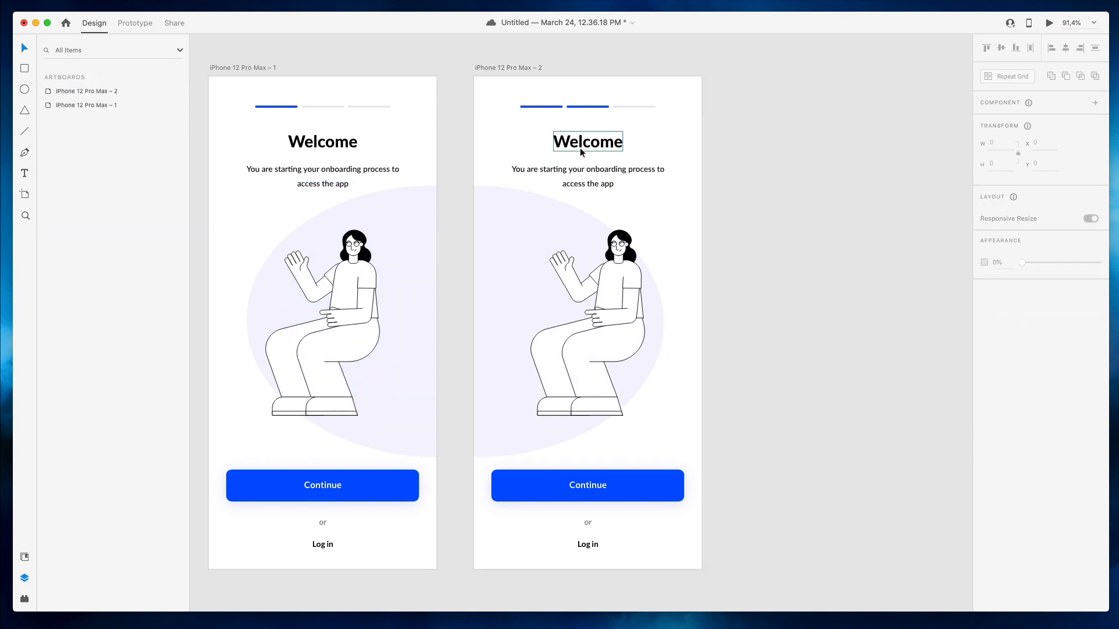
# Set the second artboard's heading to "Verification" and its description to "You'll need to verify your account in order to access the app."
pyautogui.doubleClick(580, 151)
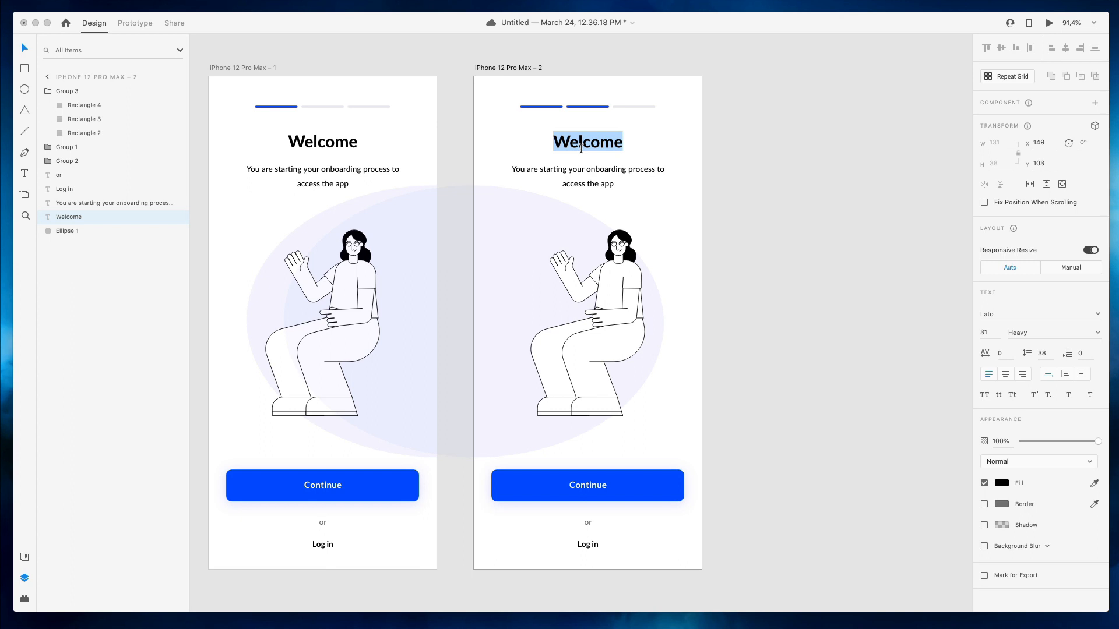
pyautogui.write('Verification')
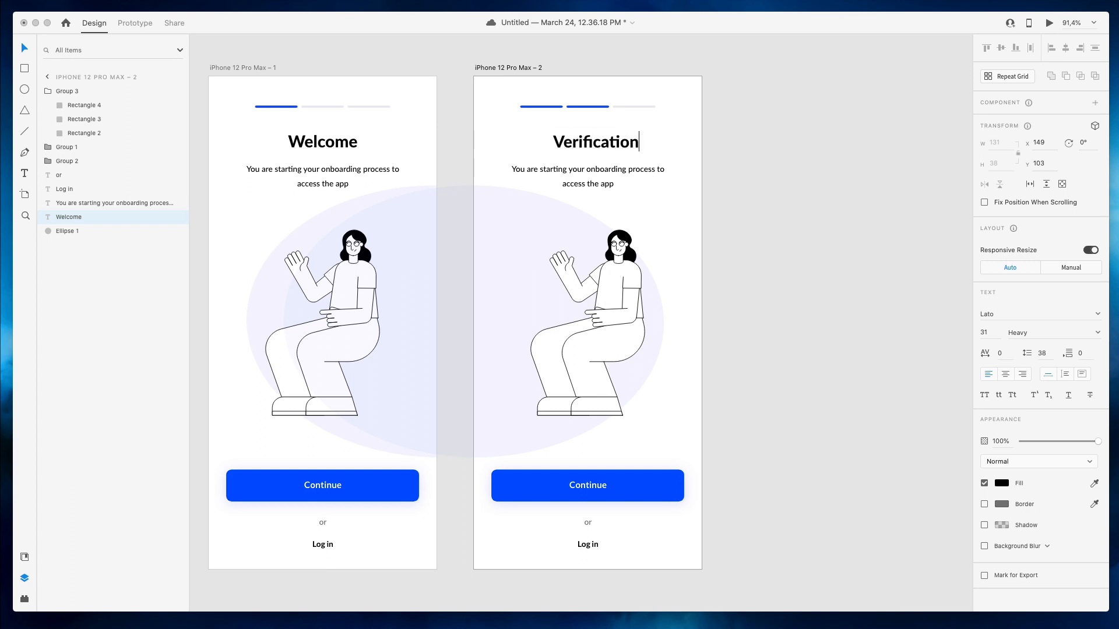
pyautogui.click(572, 169)
pyautogui.doubleClick(572, 169)
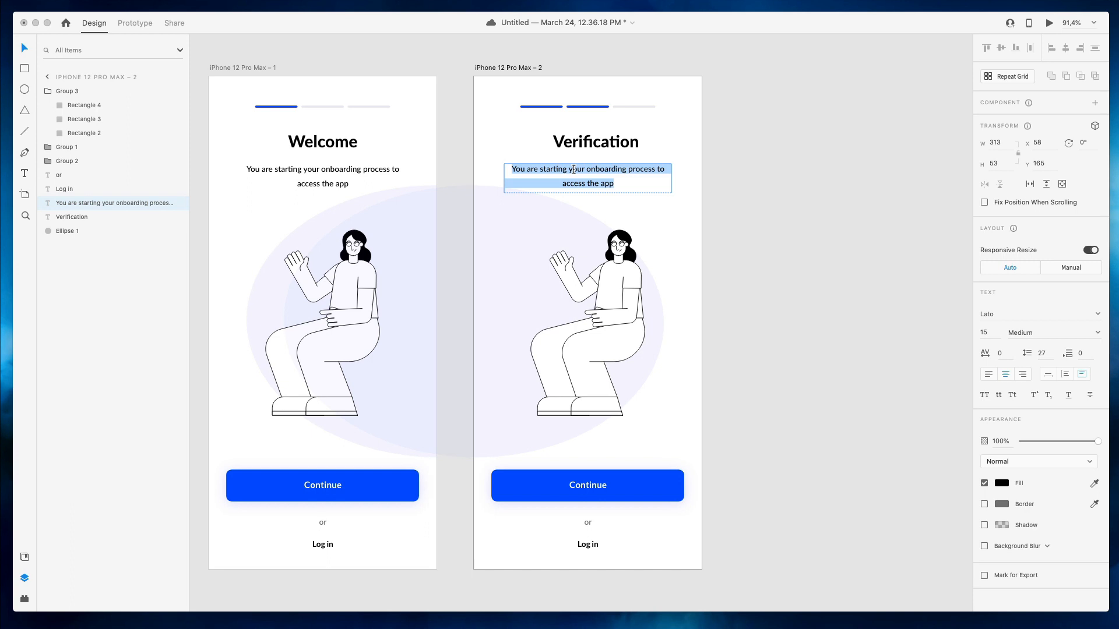
pyautogui.write("You'l")
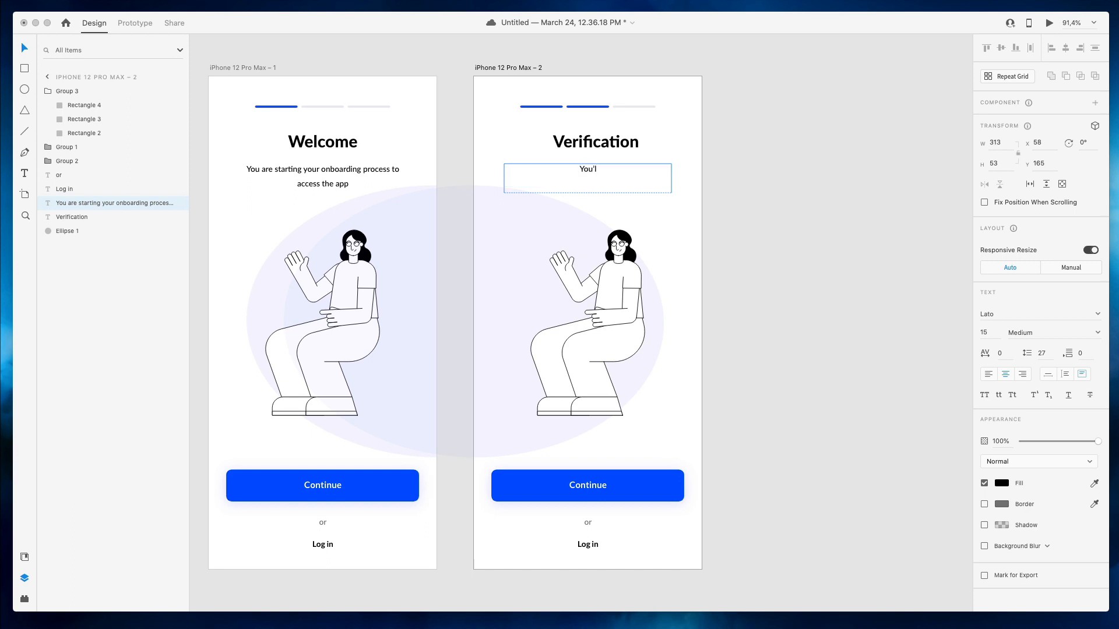
pyautogui.write('l need to ')
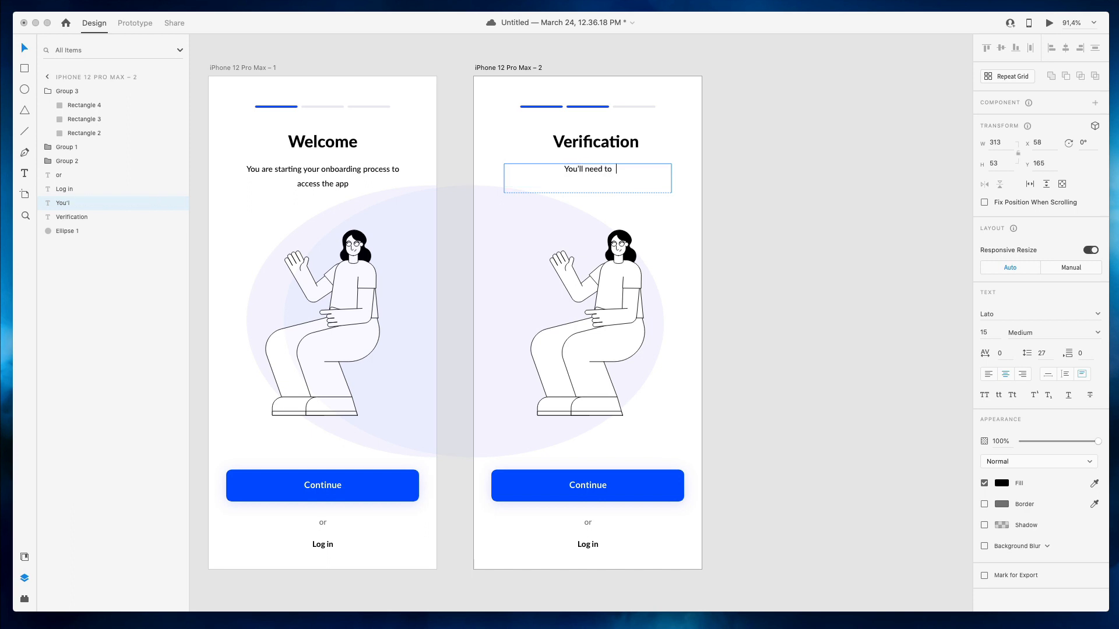
pyautogui.write('verify your account in order ')
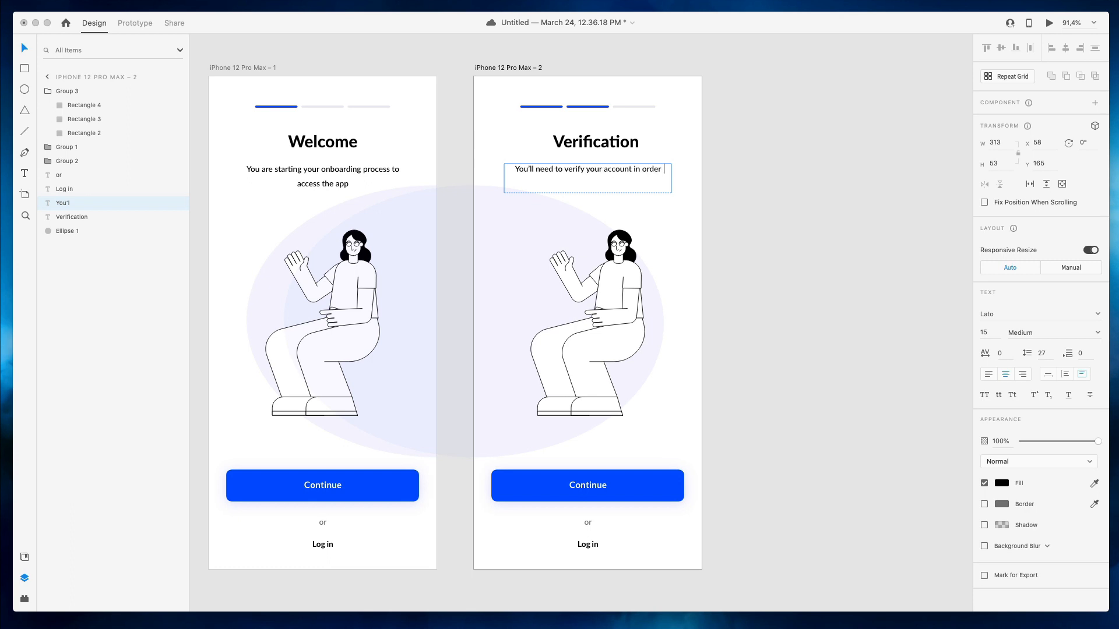
pyautogui.write('to access the')
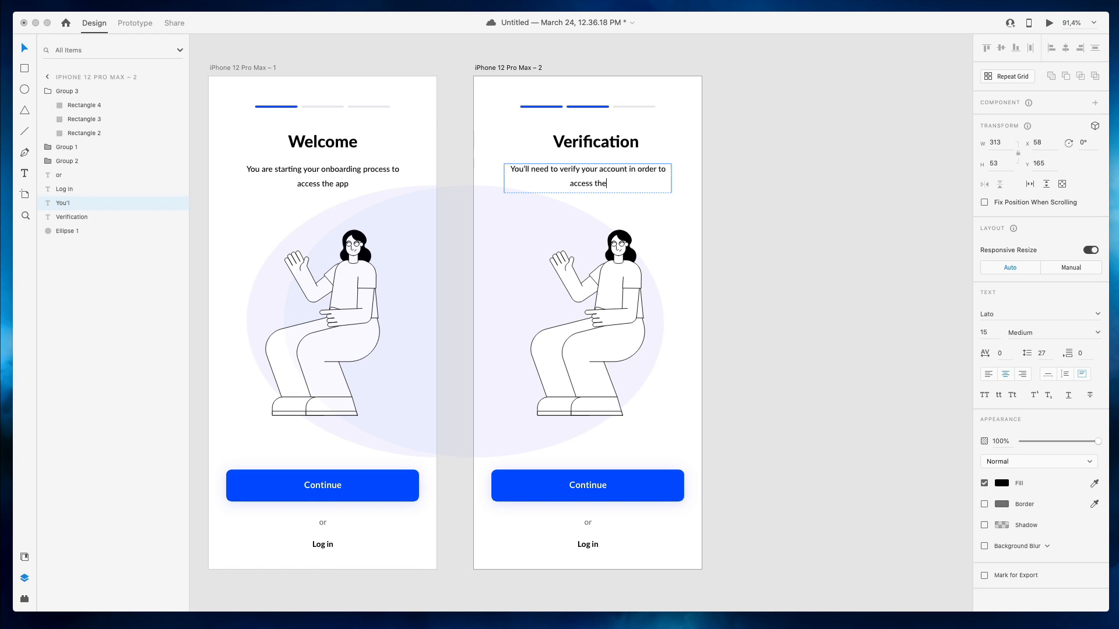
pyautogui.write(' app.')
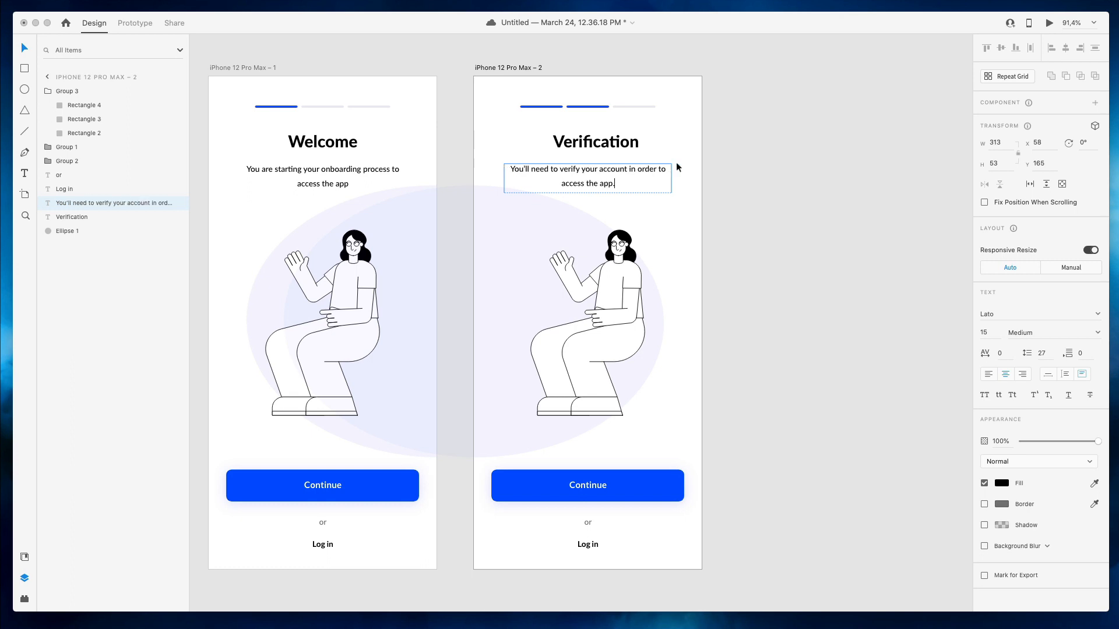
pyautogui.click(729, 184)
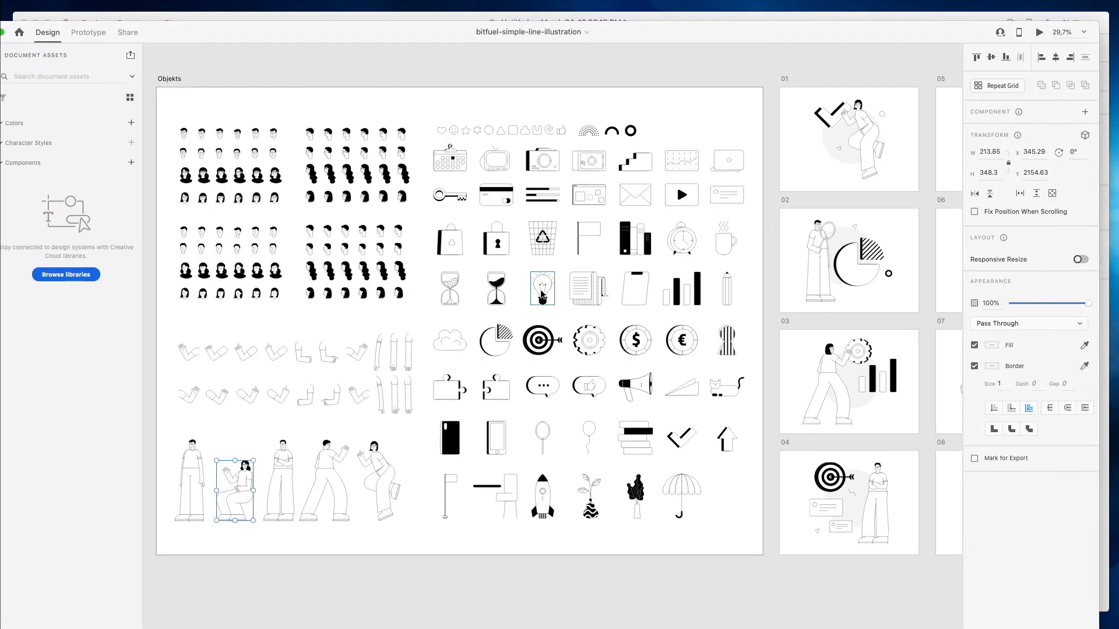
# Copy the padlock with a keyhole from the bitfuel-simple-line-illustration file and paste it onto the iPhone 12 Pro Max – 2 artboard
pyautogui.scroll(2, 541, 294)
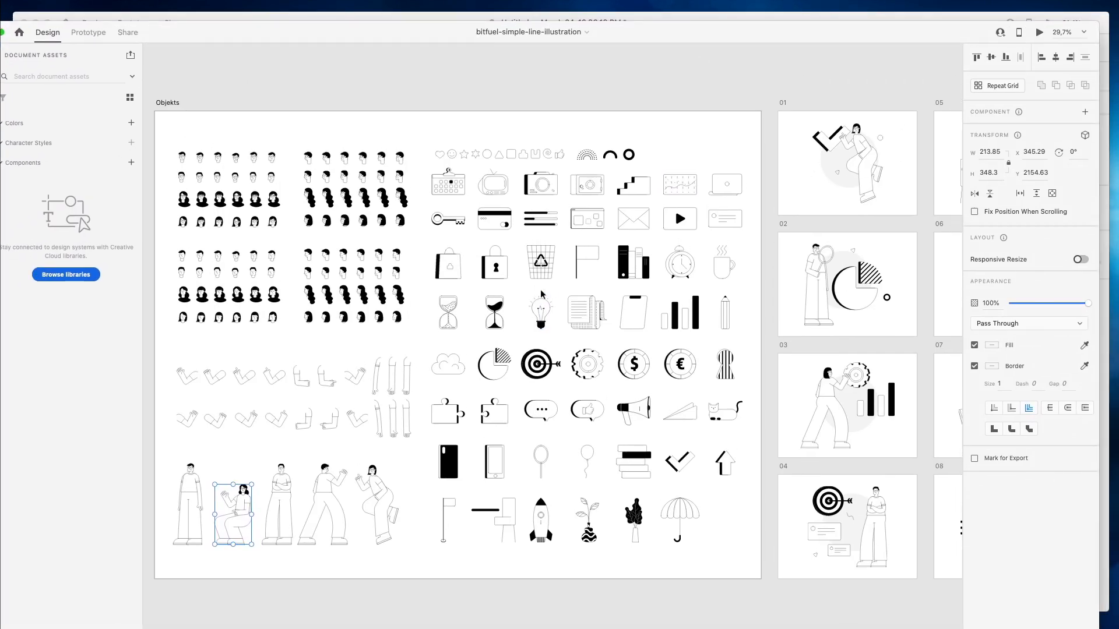
pyautogui.hscroll(1, 541, 293)
pyautogui.hscroll(-3, 541, 293)
pyautogui.scroll(1, 541, 293)
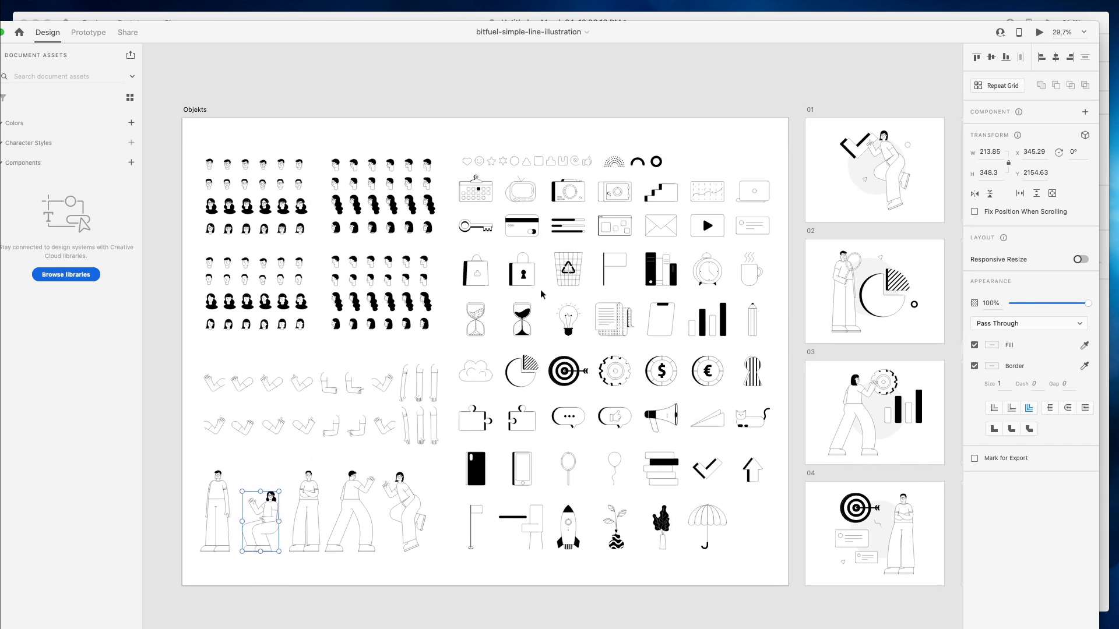
pyautogui.hscroll(15, 541, 293)
pyautogui.hscroll(3, 542, 294)
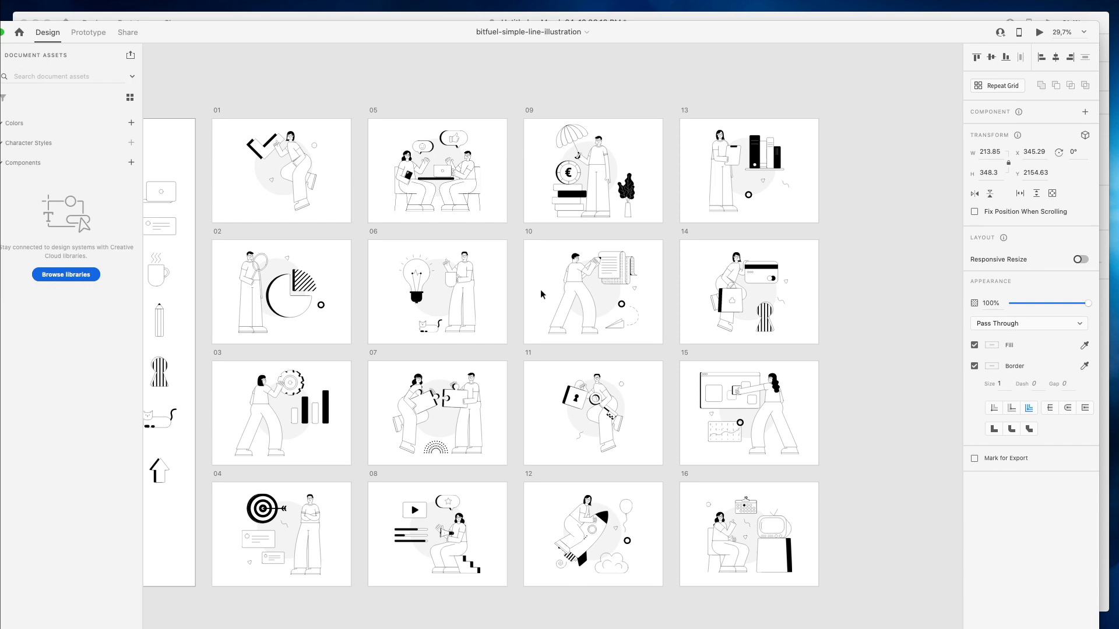
pyautogui.scroll(-1, 541, 293)
pyautogui.hscroll(-11, 541, 293)
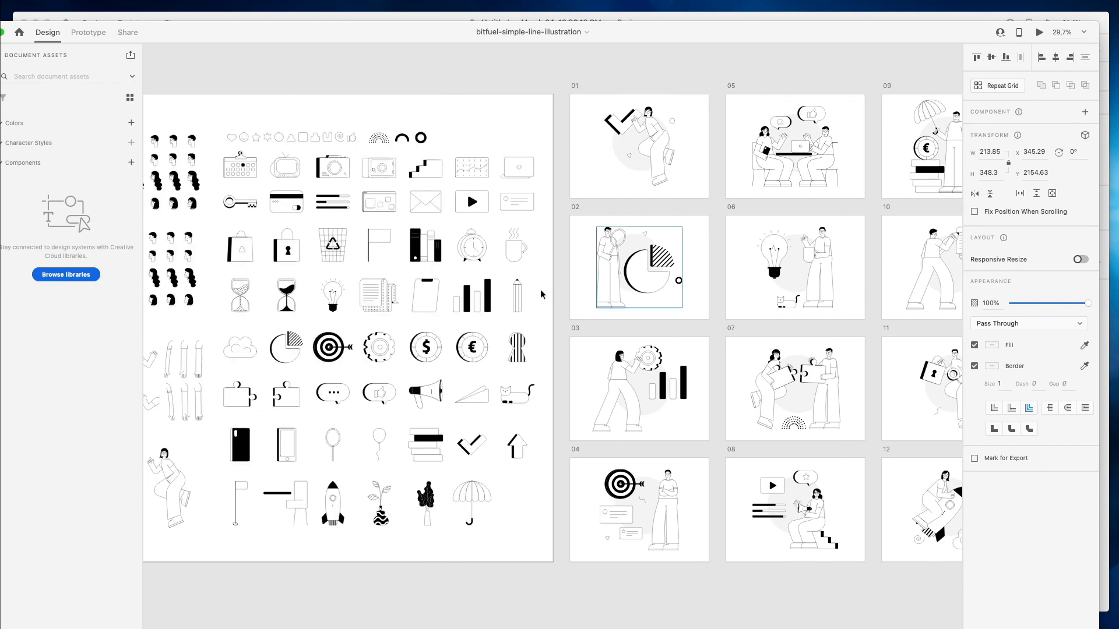
pyautogui.scroll(5, 291, 286)
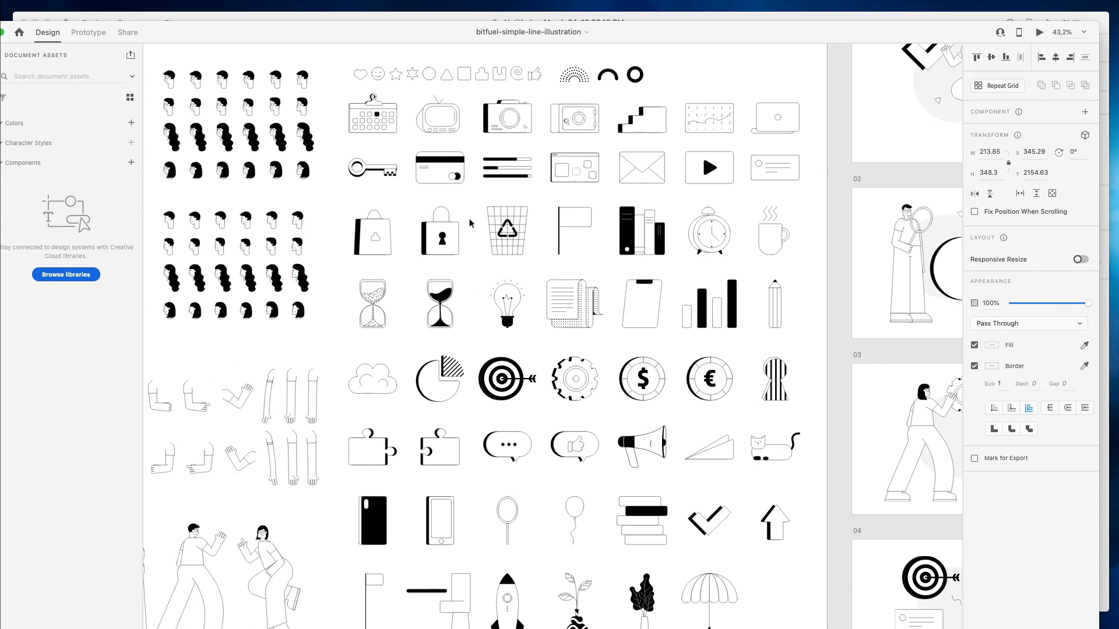
pyautogui.click(444, 236)
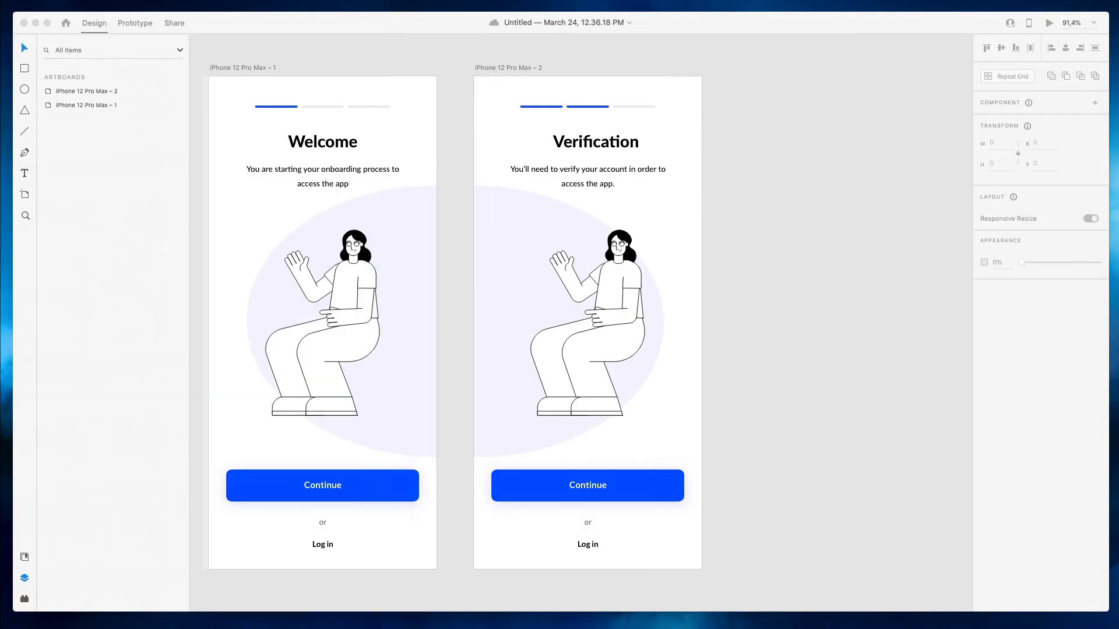
pyautogui.press('super+v')
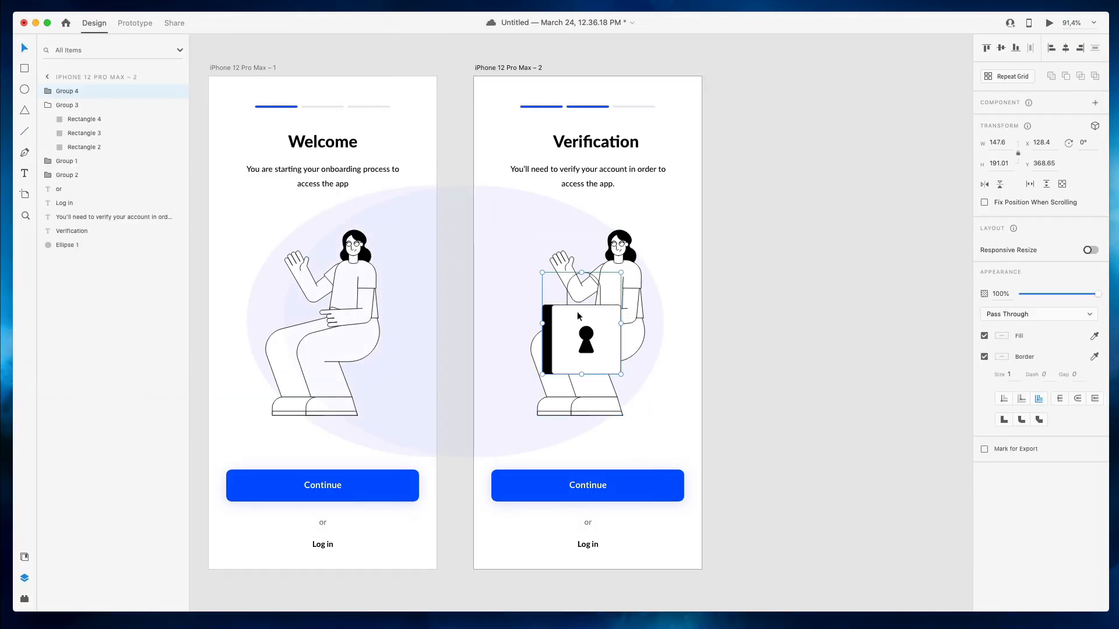
# Delete the seated woman from the second artboard and enlarge the padlock to about 210 by 272
pyautogui.moveTo(620, 272); pyautogui.dragTo(644, 241)
pyautogui.click(573, 398)
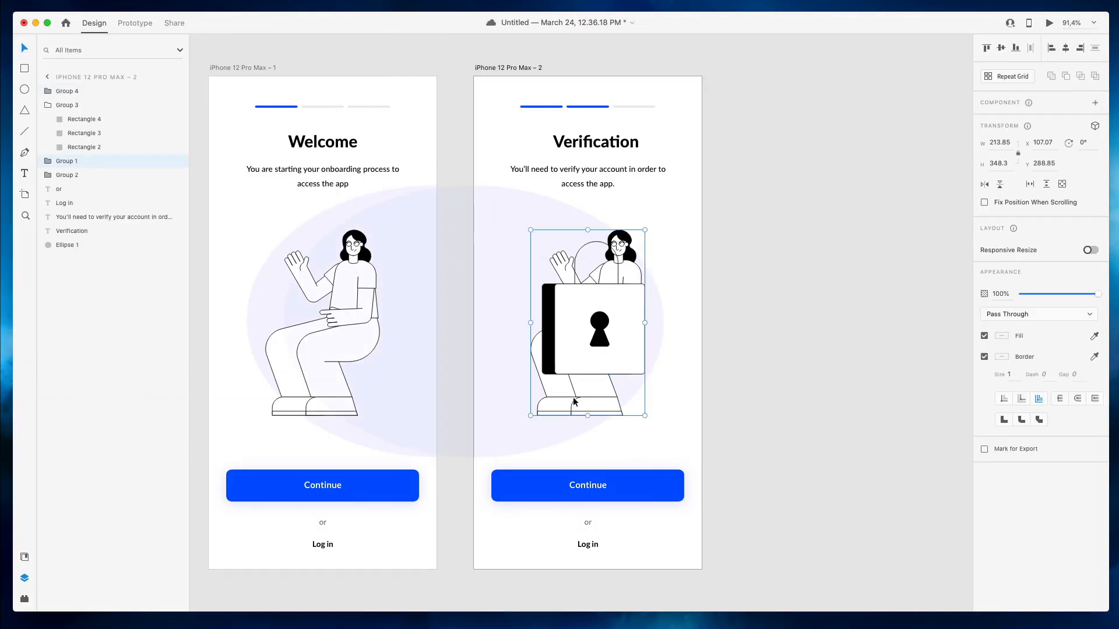
pyautogui.press('Delete')
pyautogui.moveTo(607, 327)
pyautogui.mouseDown()
pyautogui.moveTo(622, 340)
pyautogui.moveTo(597, 322)
pyautogui.mouseUp()
pyautogui.click(729, 235)
pyautogui.moveTo(645, 251); pyautogui.dragTo(650, 240)
pyautogui.hotkey('shift', 'Down')
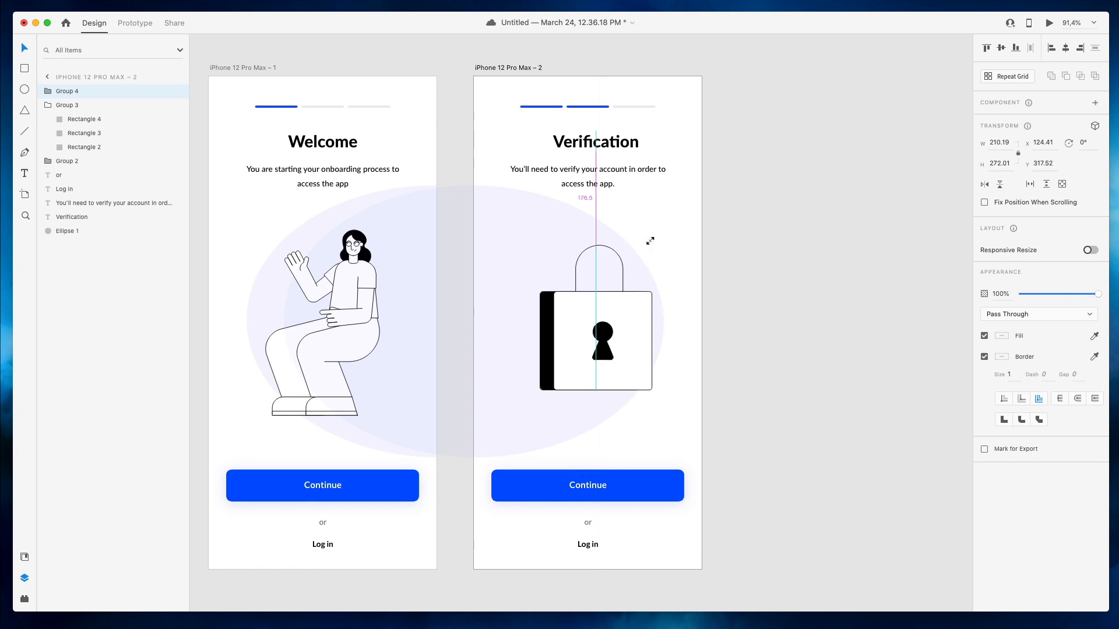
# Position the padlock at about X 108, near the second artboard's horizontal centre and over the pale ellipse
pyautogui.press('Left')
pyautogui.press('Left')
pyautogui.press('Left')
pyautogui.press('Left')
pyautogui.press('Left')
pyautogui.press('Left')
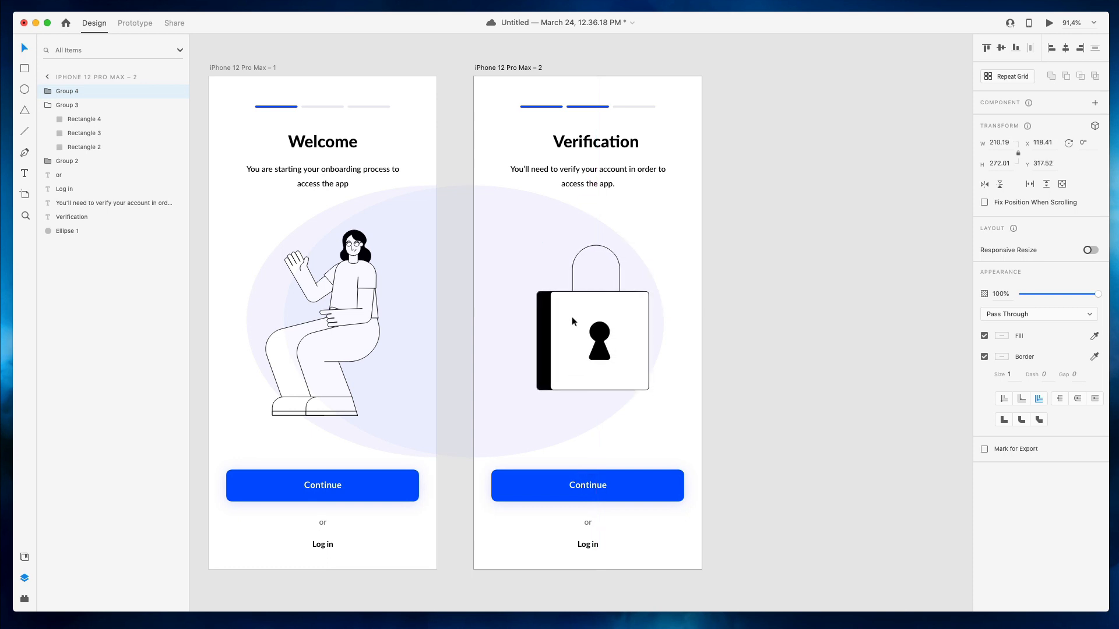
pyautogui.moveTo(572, 319); pyautogui.dragTo(579, 329)
pyautogui.press('Up')
pyautogui.press('Up')
pyautogui.press('Up')
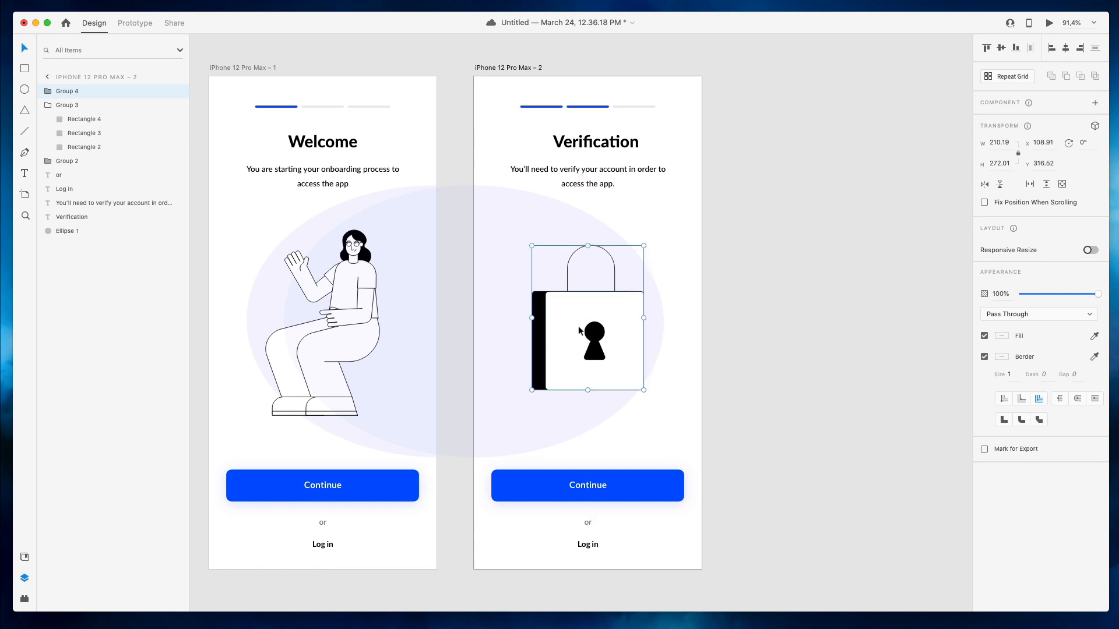
pyautogui.press('Up')
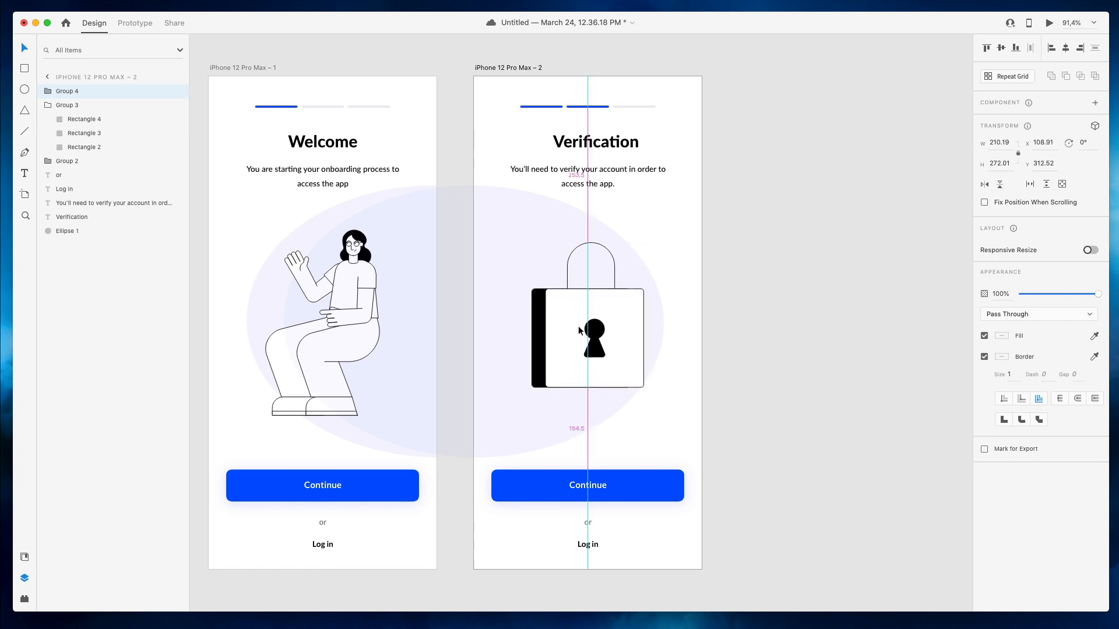
pyautogui.press('Down')
pyautogui.press('Left')
pyautogui.press('Left')
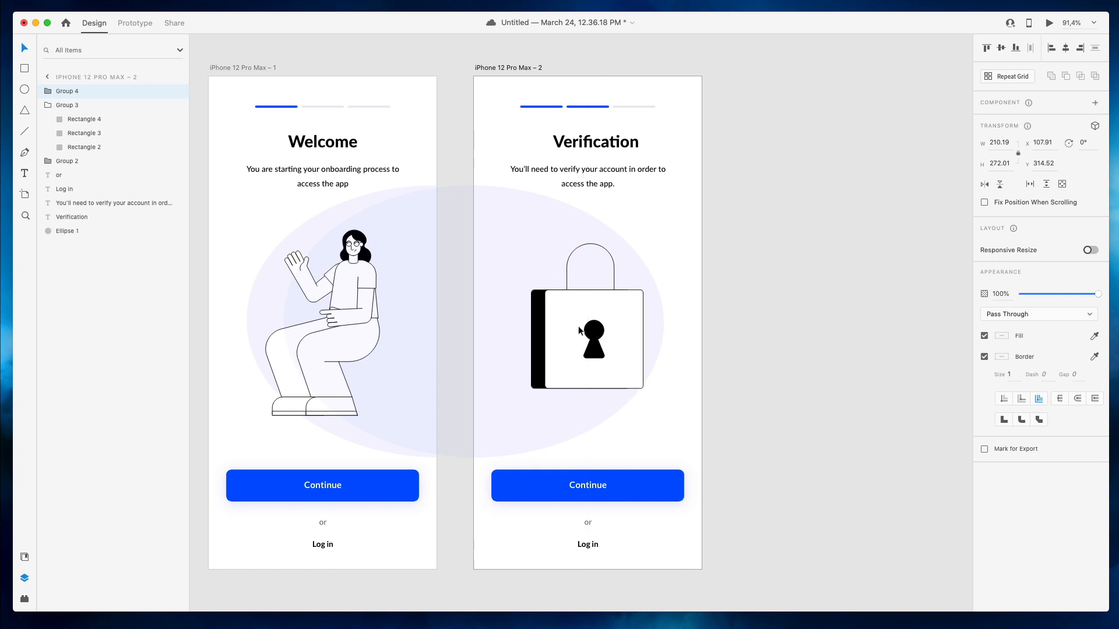
pyautogui.press('Right')
pyautogui.press('Down')
pyautogui.press('Down')
pyautogui.press('Down')
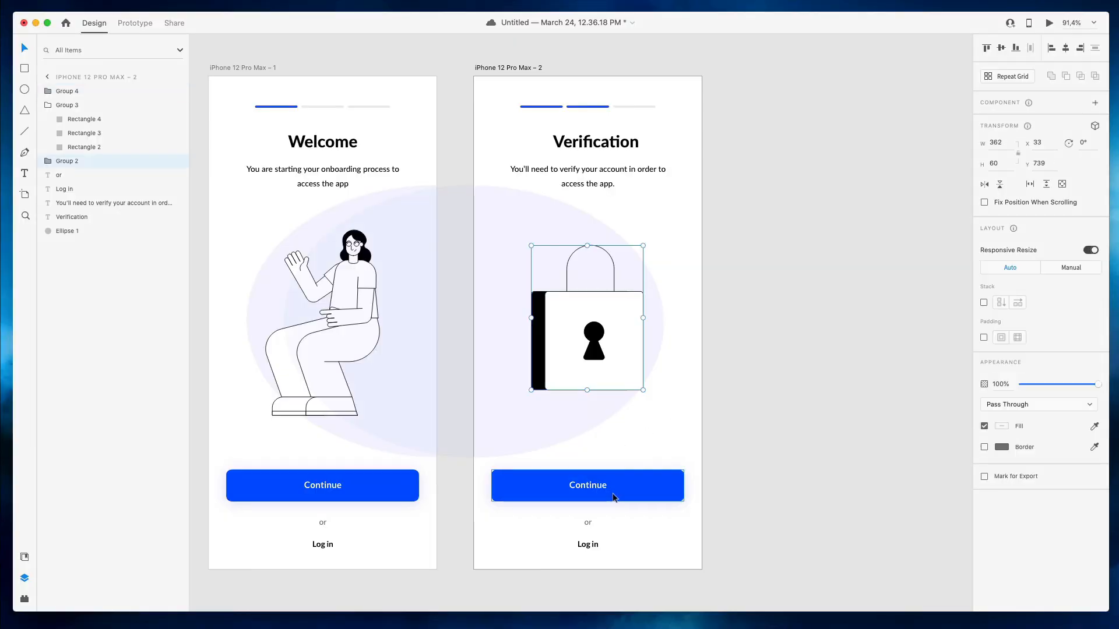
# Change the second artboard's button label to "Continue to Final Step"
pyautogui.doubleClick(587, 492)
pyautogui.doubleClick(585, 489)
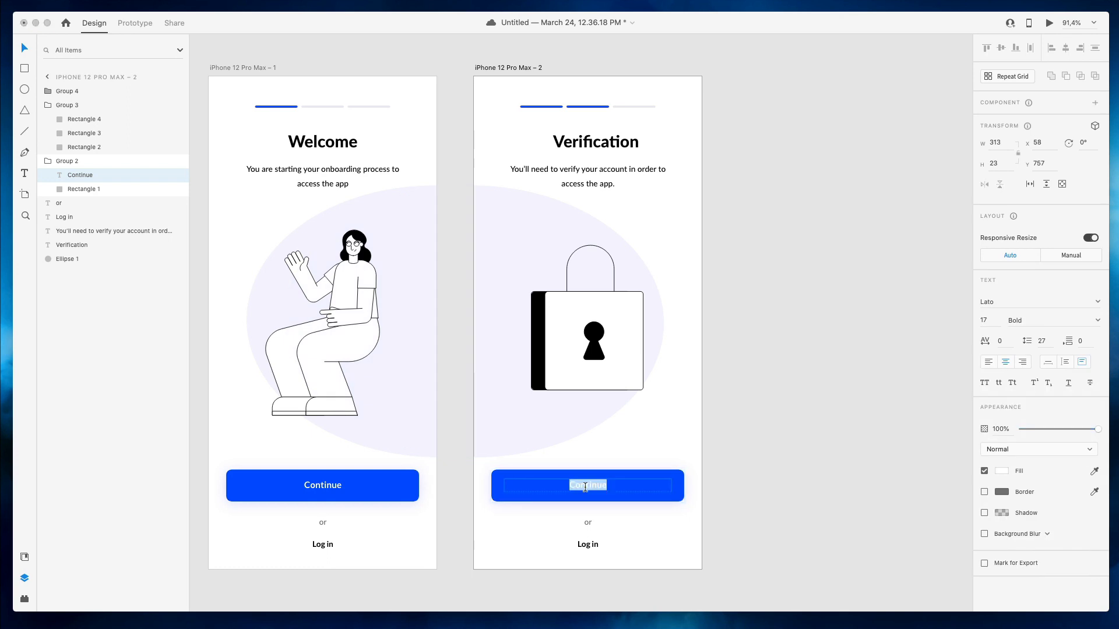
pyautogui.write('Co')
pyautogui.write('nue to Final Step')
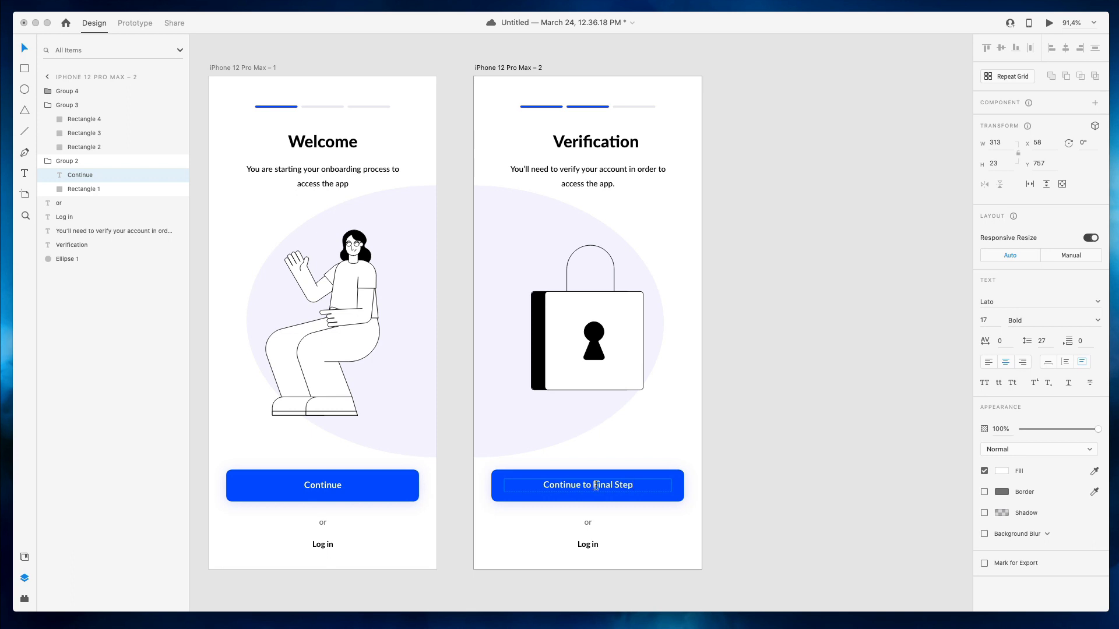
pyautogui.press('Escape')
pyautogui.click(693, 450)
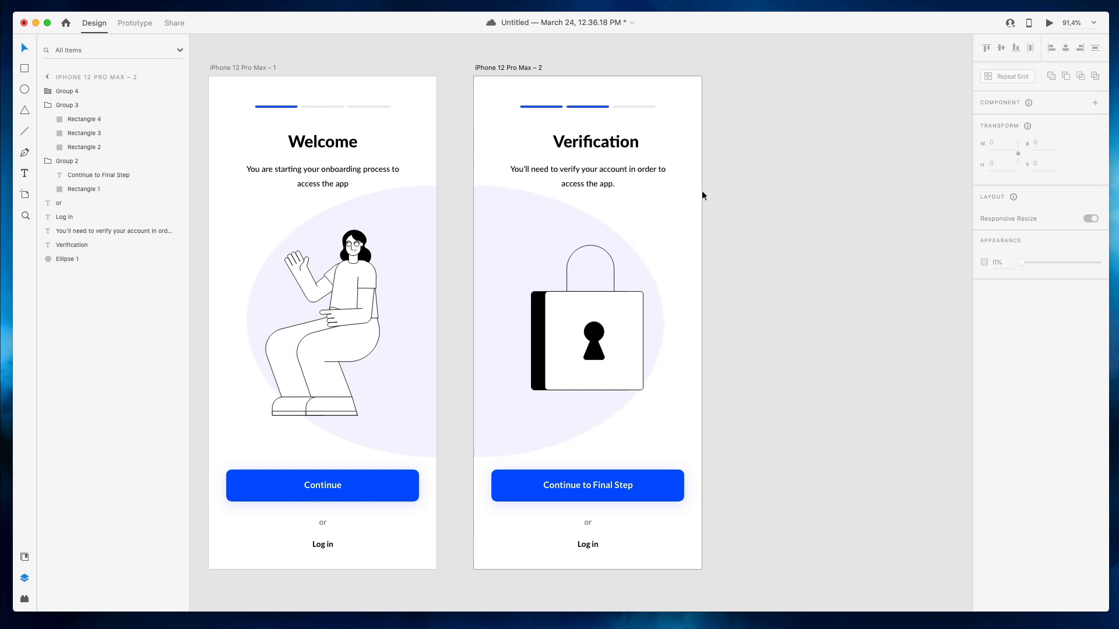
# Duplicate the iPhone 12 Pro Max – 2 artboard to make a third screen
pyautogui.click(722, 236)
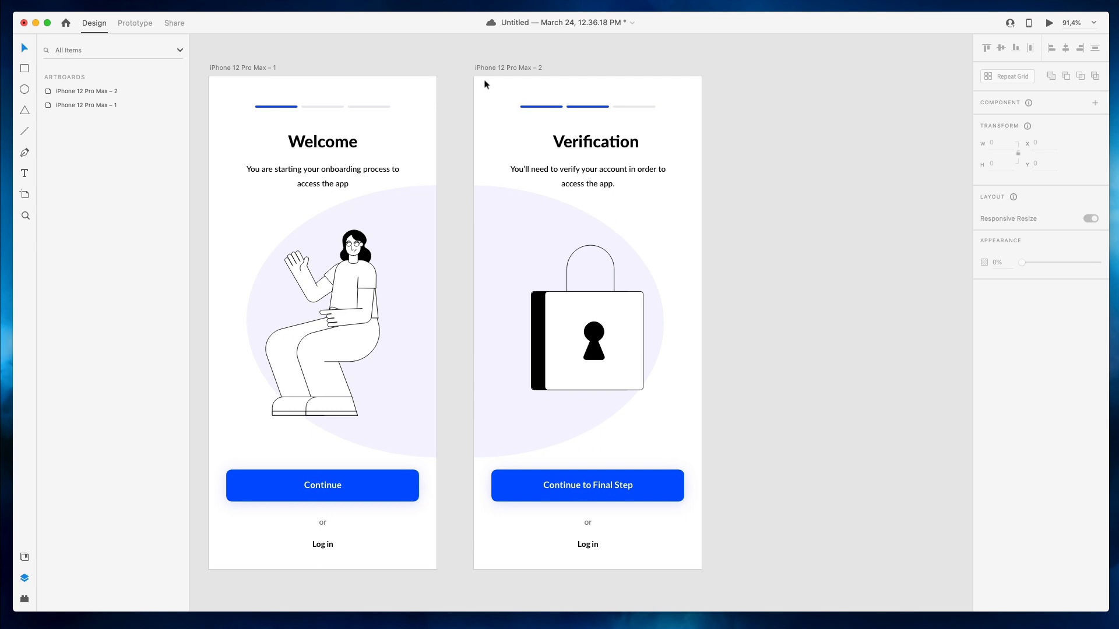
pyautogui.click(91, 96)
pyautogui.press('super+d')
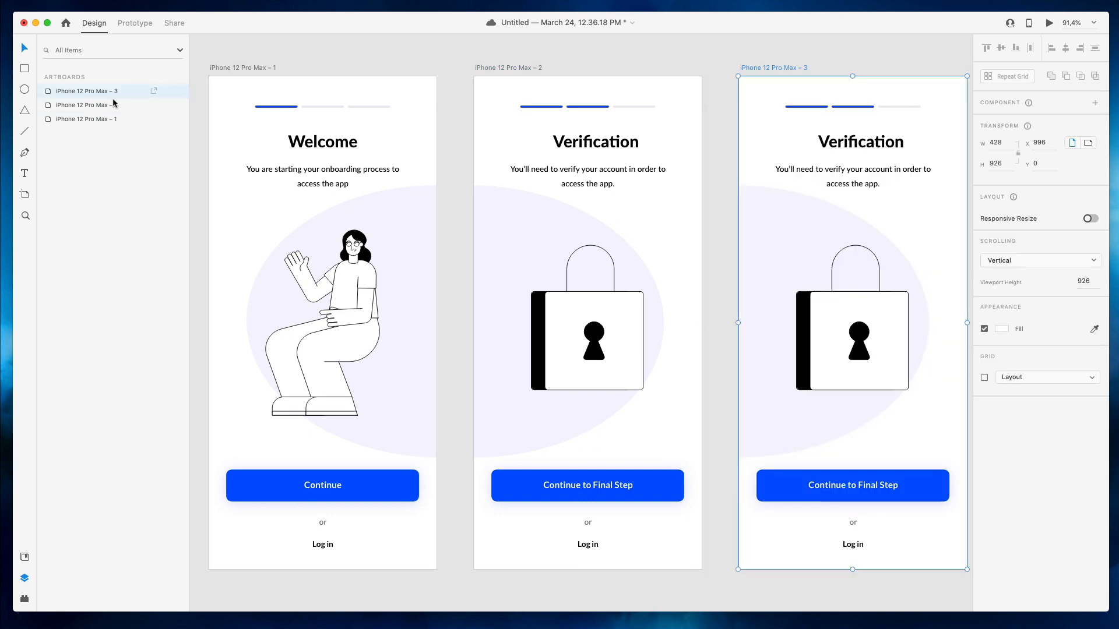
# Fill the last progress bar segment on the third artboard with the blue sampled from its button
pyautogui.hscroll(5, 629, 63)
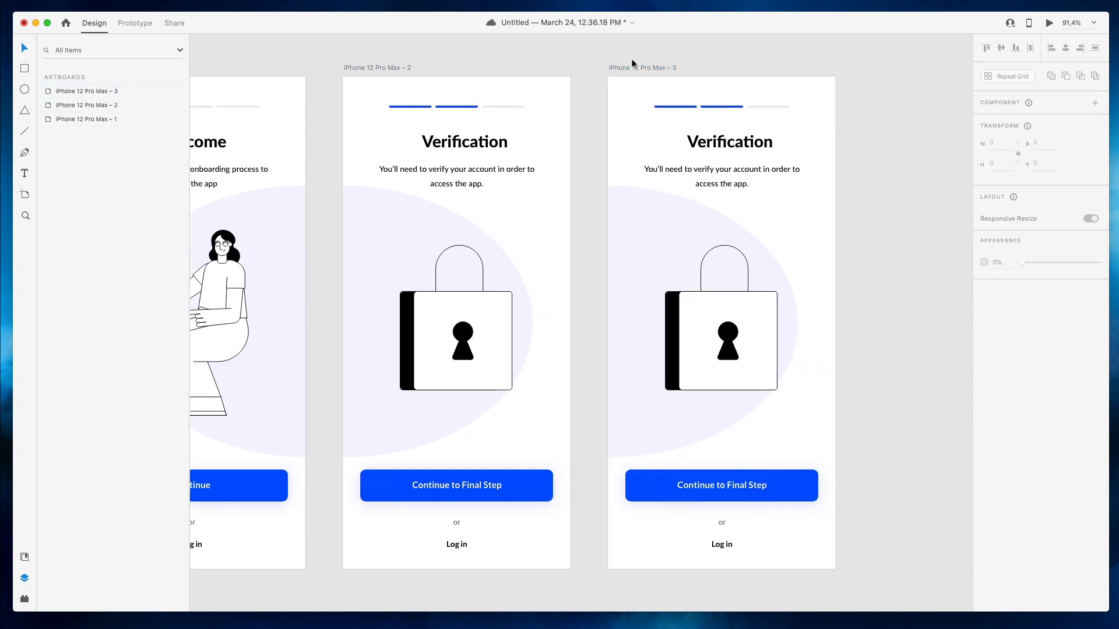
pyautogui.click(766, 108)
pyautogui.doubleClick(765, 109)
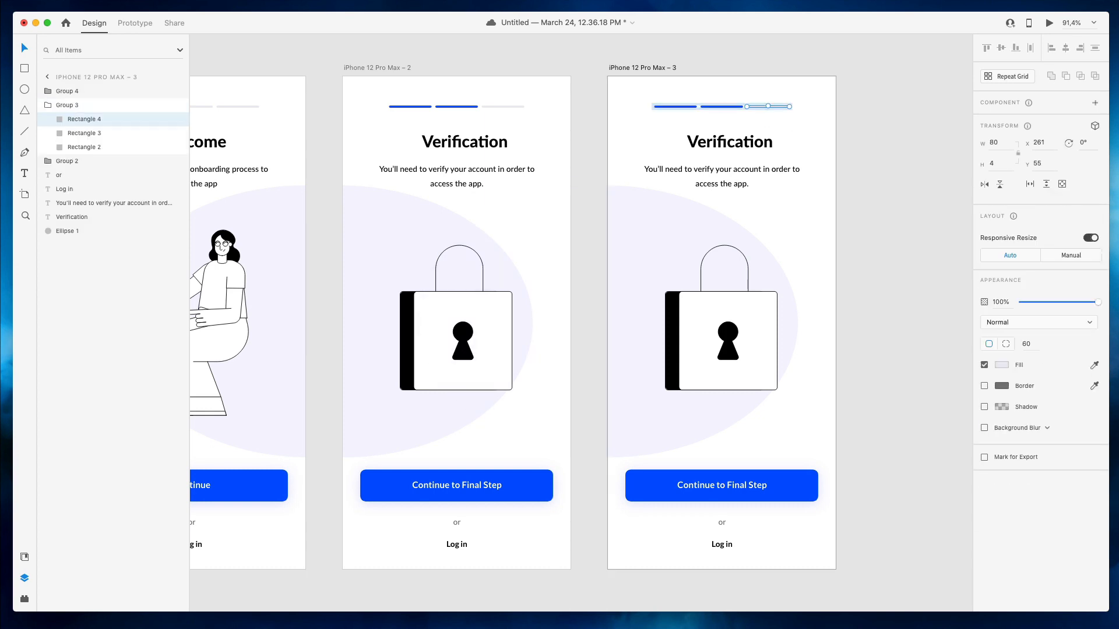
pyautogui.click(1094, 366)
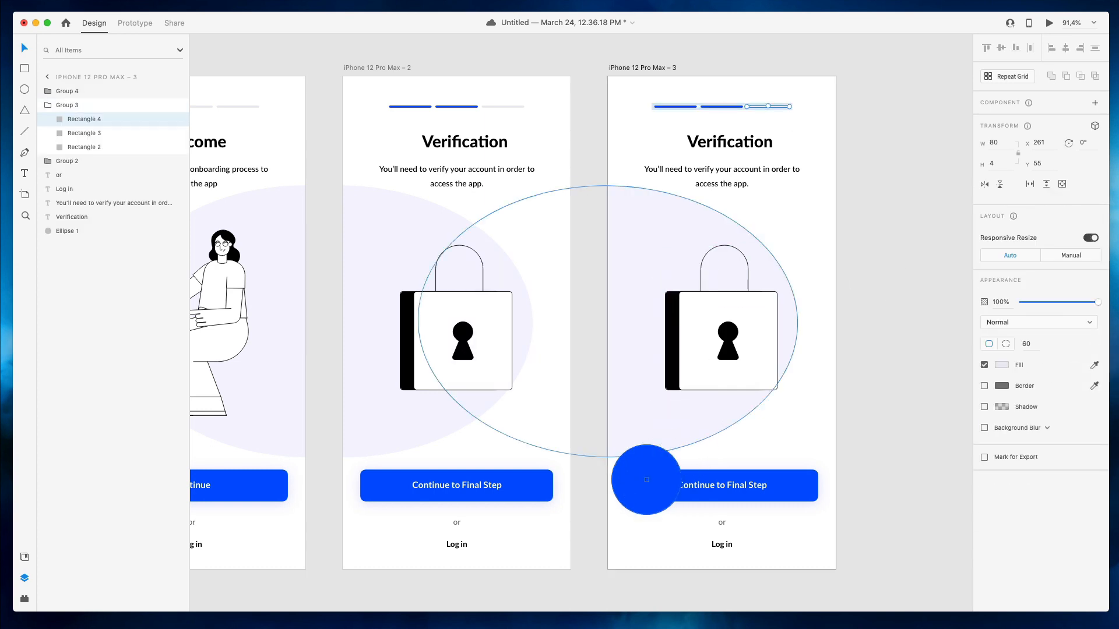
pyautogui.click(645, 484)
pyautogui.click(878, 231)
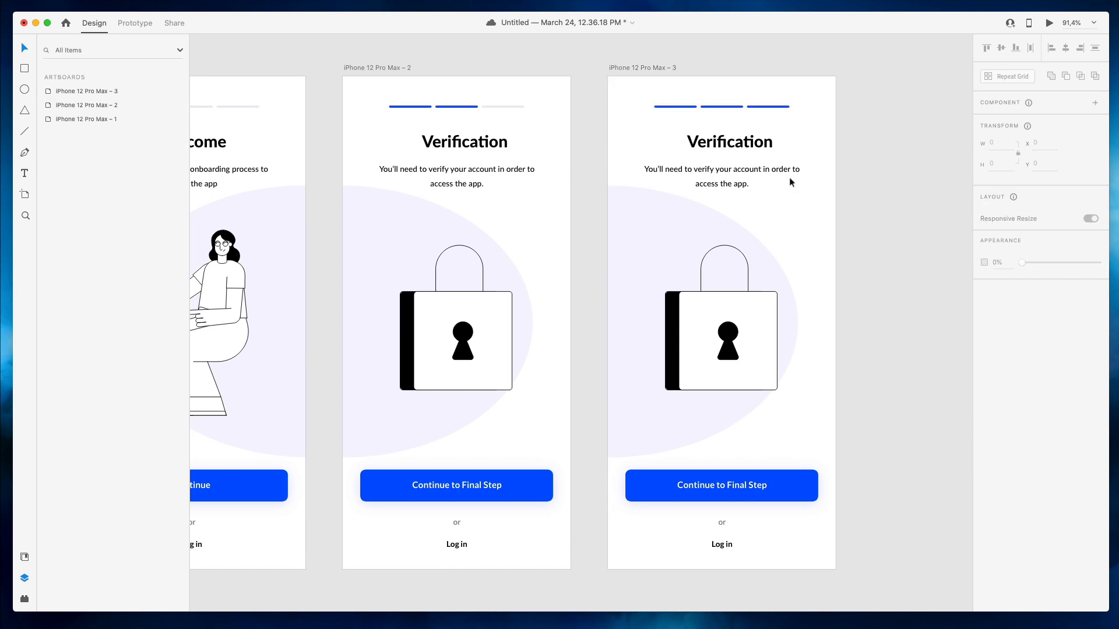
# Change the third artboard's heading to "You’re done"
pyautogui.hscroll(3, 789, 177)
pyautogui.click(658, 141)
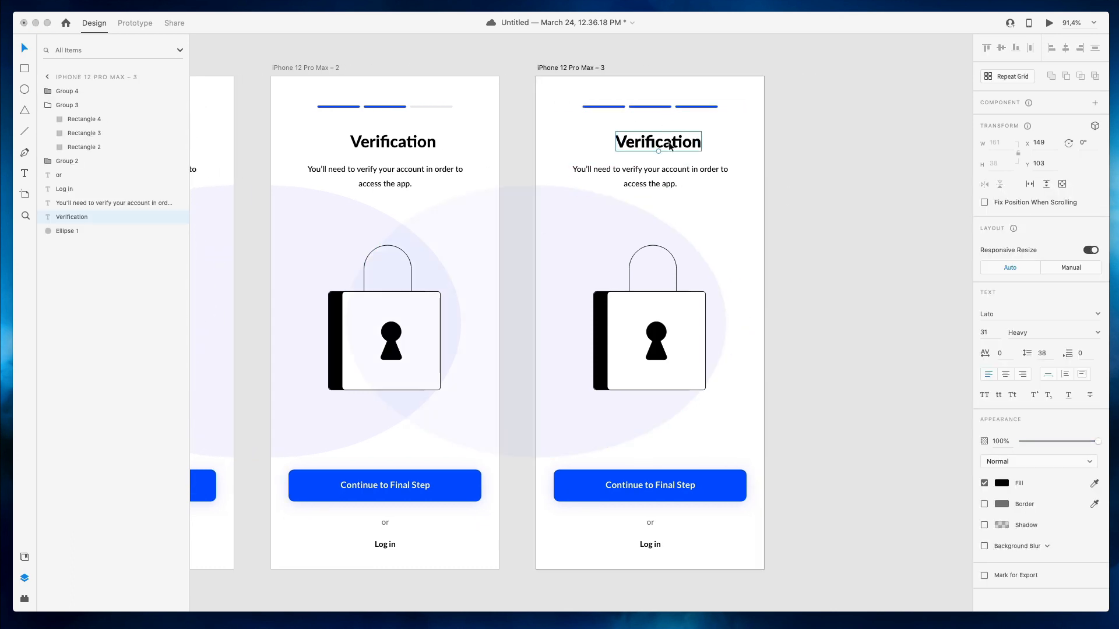
pyautogui.doubleClick(657, 141)
pyautogui.write('You’re done')
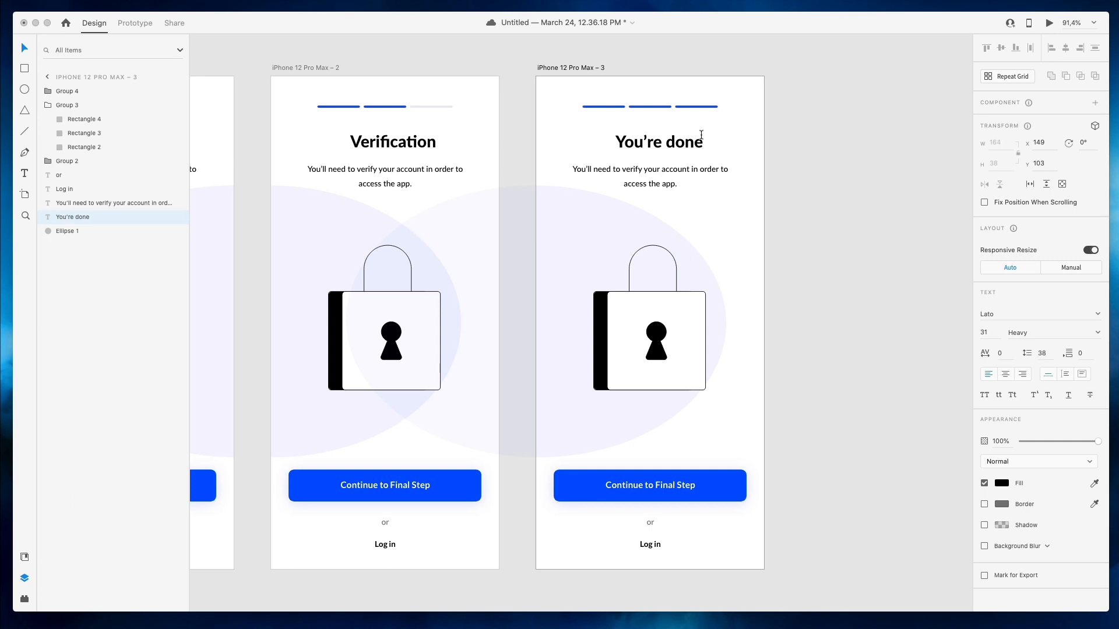
# Complete the third artboard's heading as "You’re done!" and set its description to "Congratulations, you made it to the end and you can now use the app!"
pyautogui.write('!')
pyautogui.press('Escape')
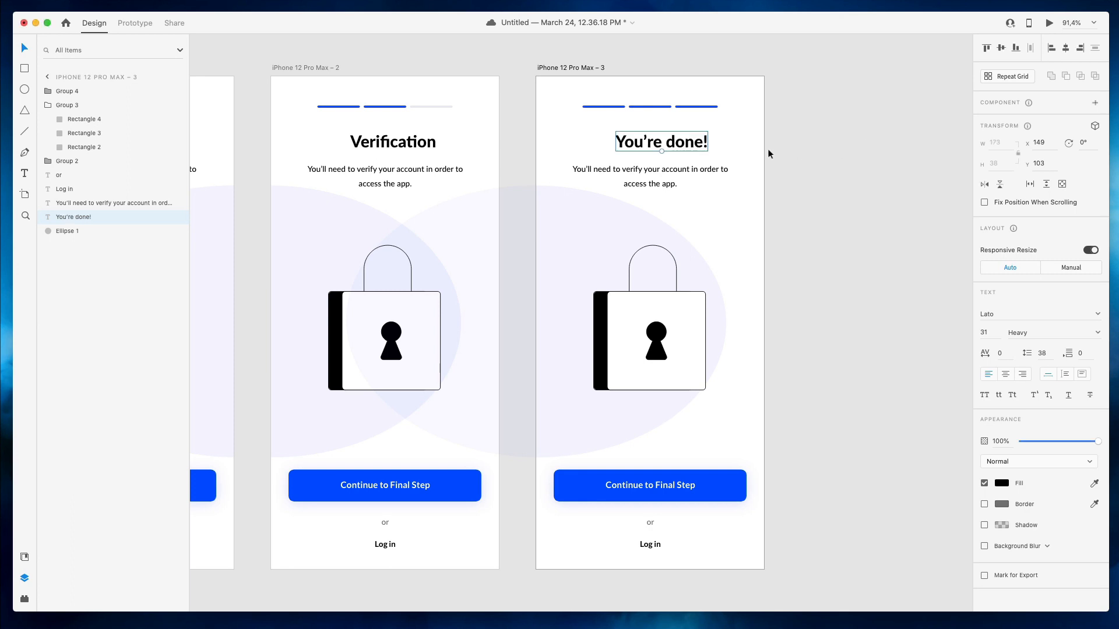
pyautogui.doubleClick(647, 169)
pyautogui.hotkey('ctrl', 'a')
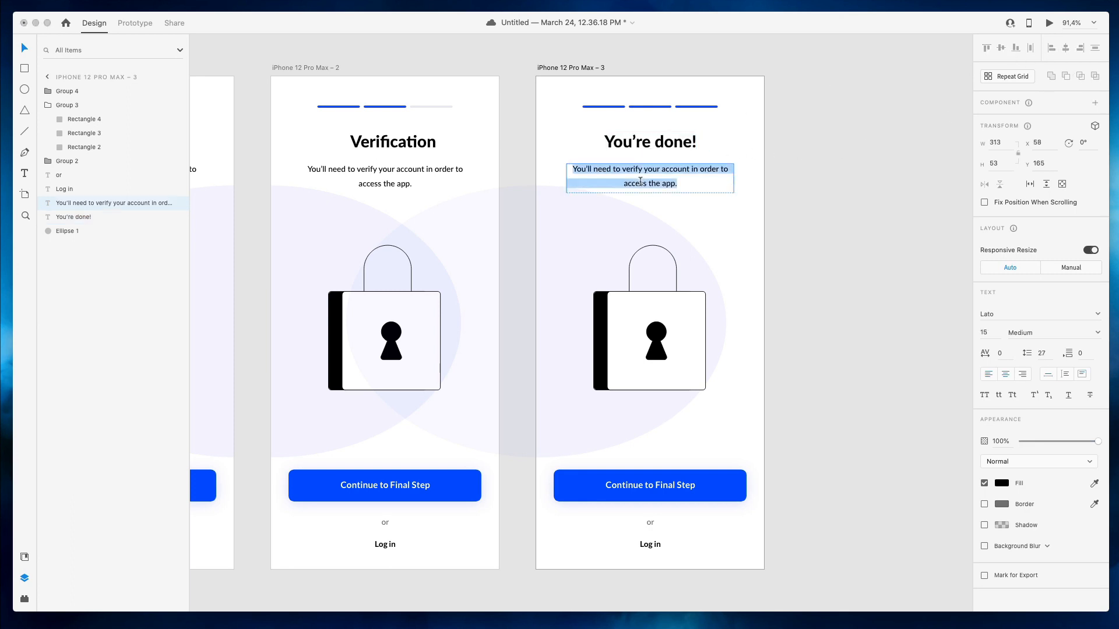
pyautogui.write('congratulation')
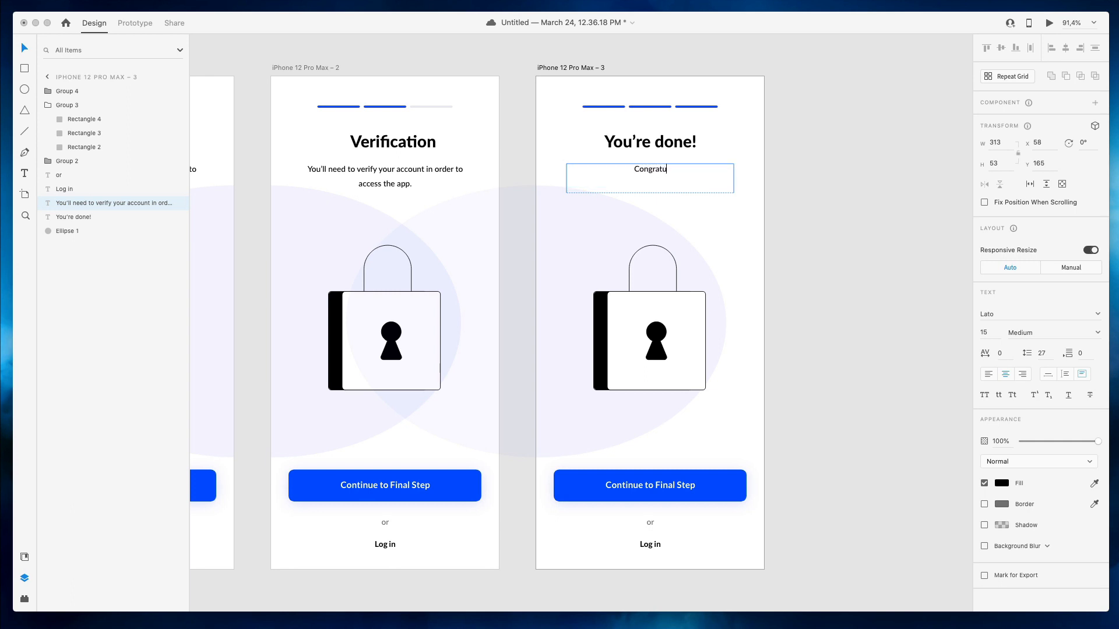
pyautogui.write('s, you made it to the end and ')
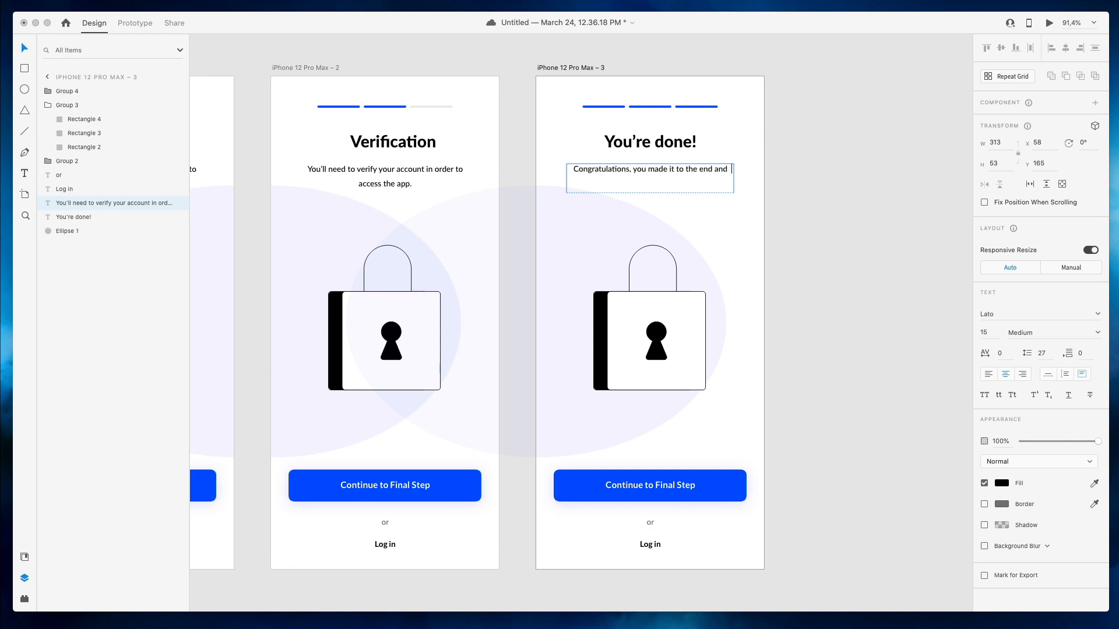
pyautogui.write('you can now use the app!')
pyautogui.click(760, 207)
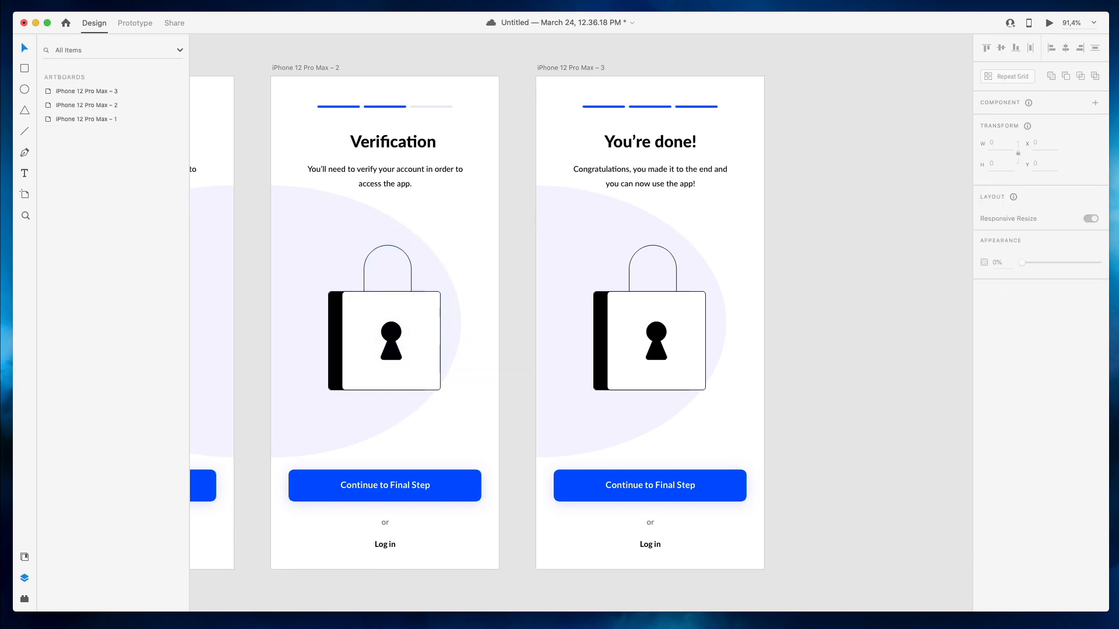
# Copy the thumbs-up icon from the bitfuel-simple-line-illustration document and paste it onto the third onboarding artboard
pyautogui.moveTo(1, 56); pyautogui.dragTo(540, 51)
pyautogui.scroll(-5, 508, 181)
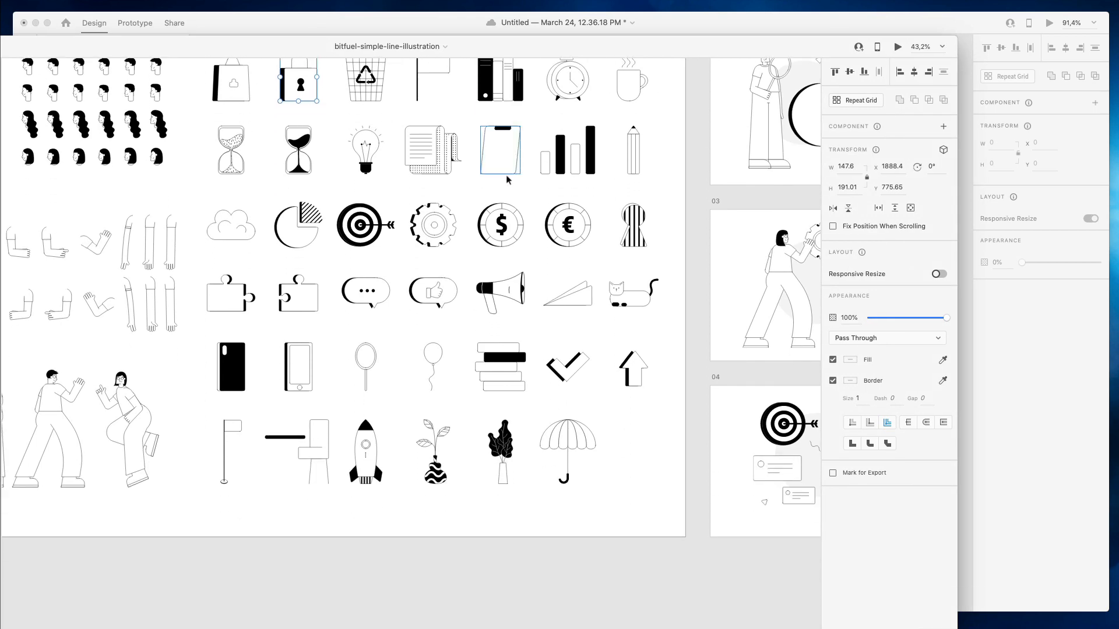
pyautogui.scroll(2, 507, 179)
pyautogui.hscroll(-5, 507, 180)
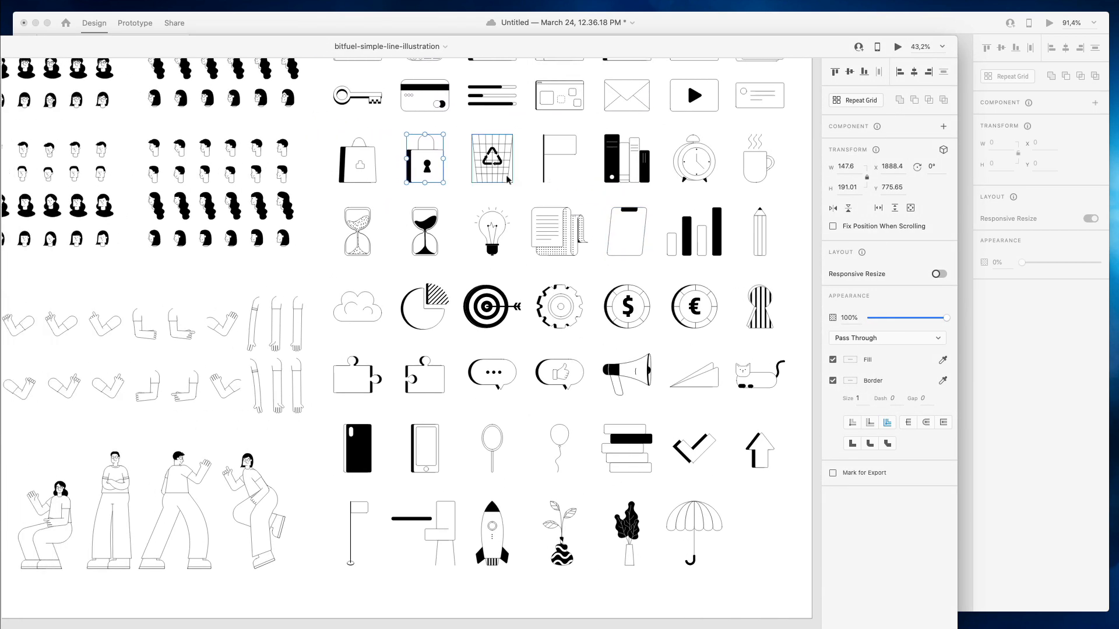
pyautogui.hscroll(-7, 507, 179)
pyautogui.scroll(-3, 507, 179)
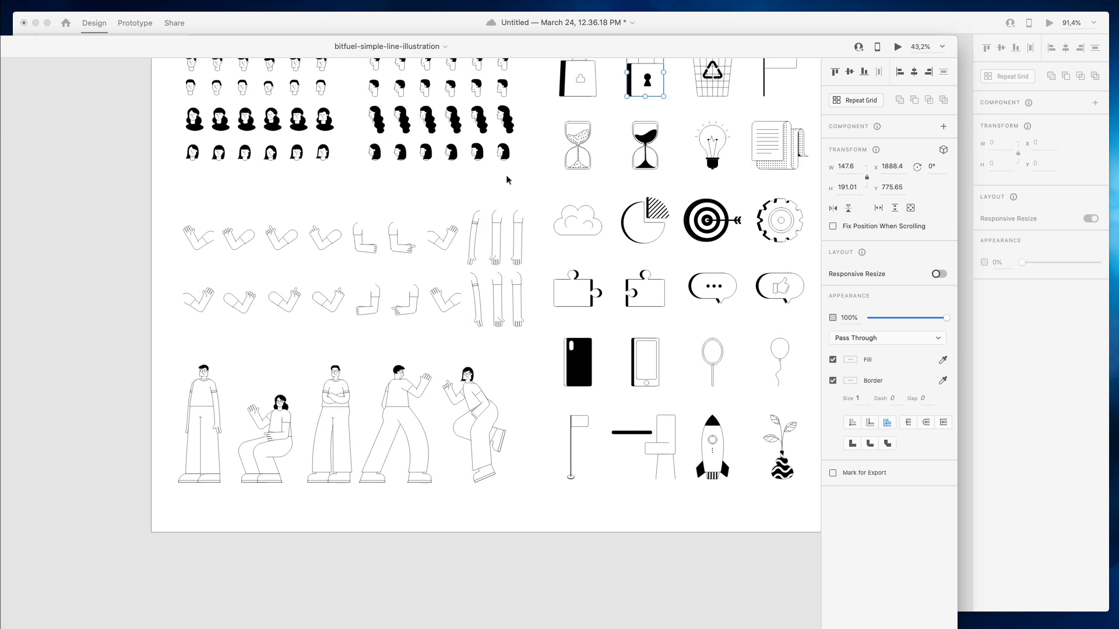
pyautogui.scroll(7, 507, 178)
pyautogui.hscroll(10, 508, 179)
pyautogui.scroll(1, 509, 179)
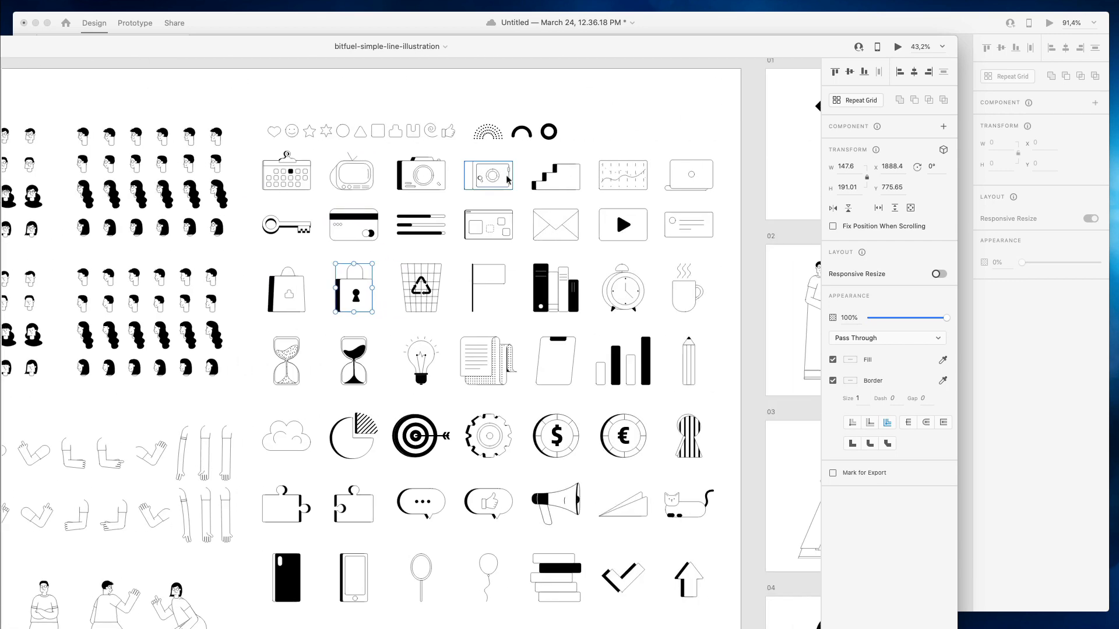
pyautogui.click(451, 137)
pyautogui.scroll(-5, 451, 137)
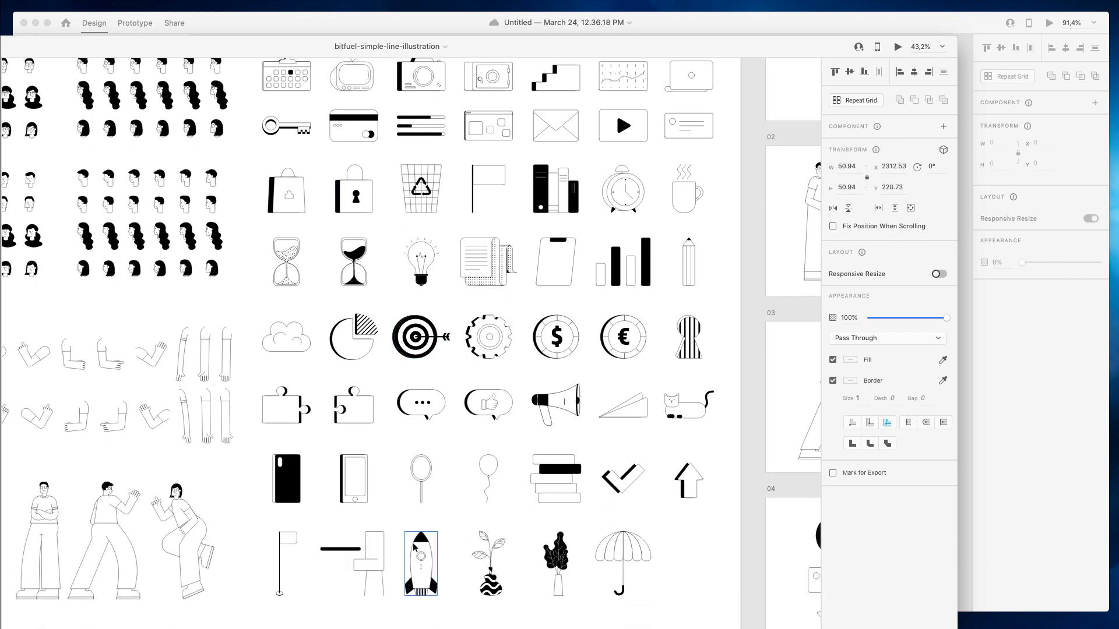
pyautogui.scroll(3, 417, 513)
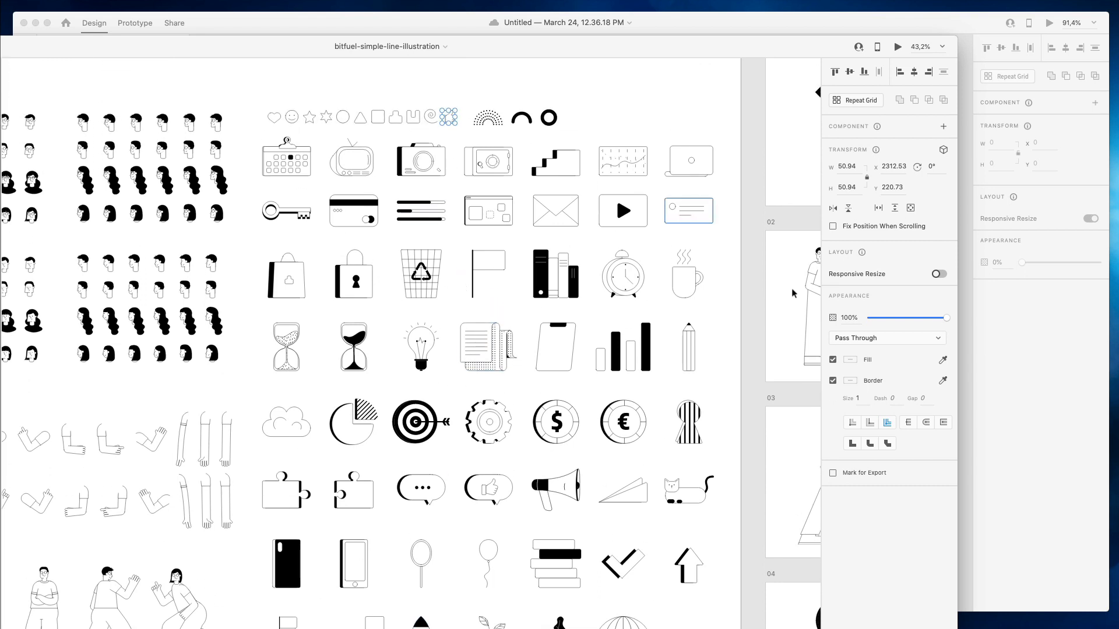
pyautogui.click(1052, 485)
pyautogui.press('super+v')
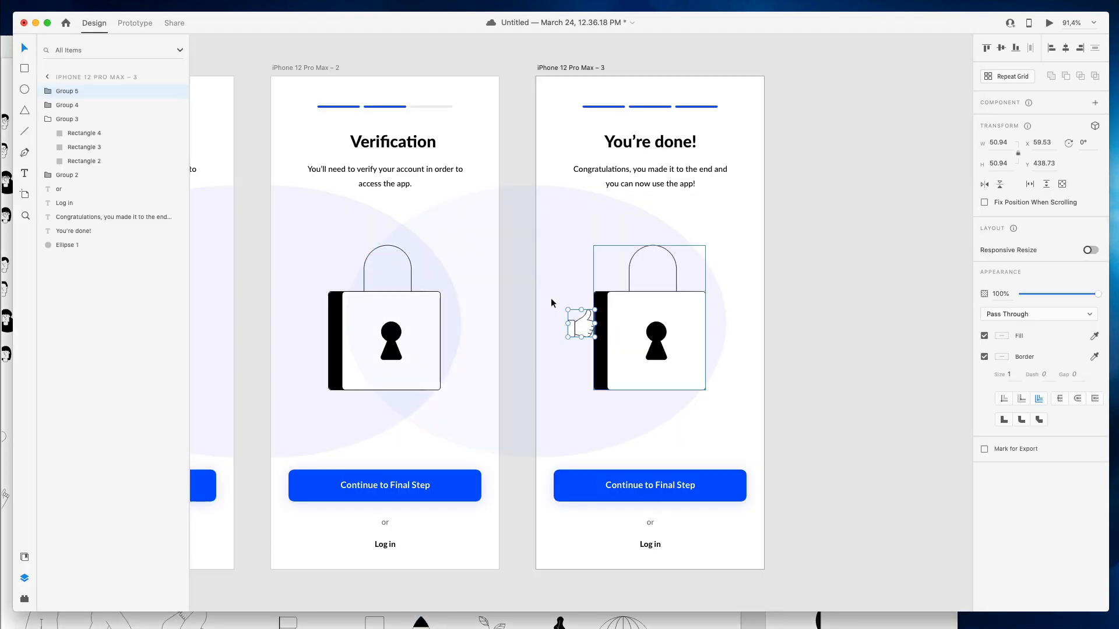
# Enlarge the pasted thumbs-up icon to about 253 × 253 and place it over the third artboard's padlock
pyautogui.moveTo(595, 310); pyautogui.dragTo(631, 274)
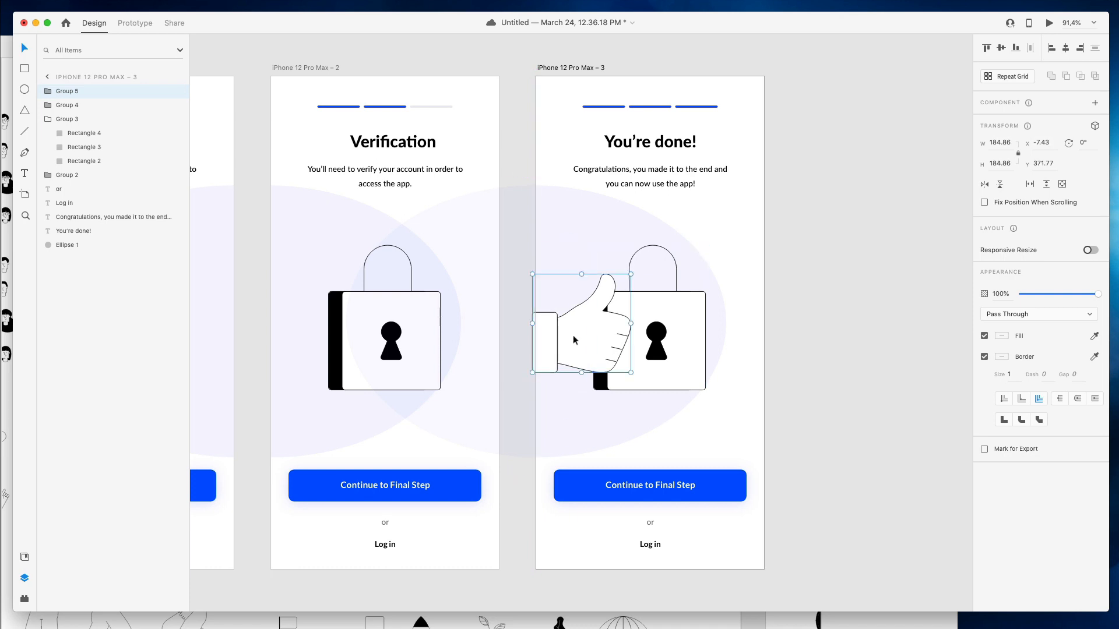
pyautogui.moveTo(572, 335); pyautogui.dragTo(642, 334)
pyautogui.moveTo(699, 274); pyautogui.dragTo(718, 255)
pyautogui.moveTo(660, 316); pyautogui.dragTo(664, 314)
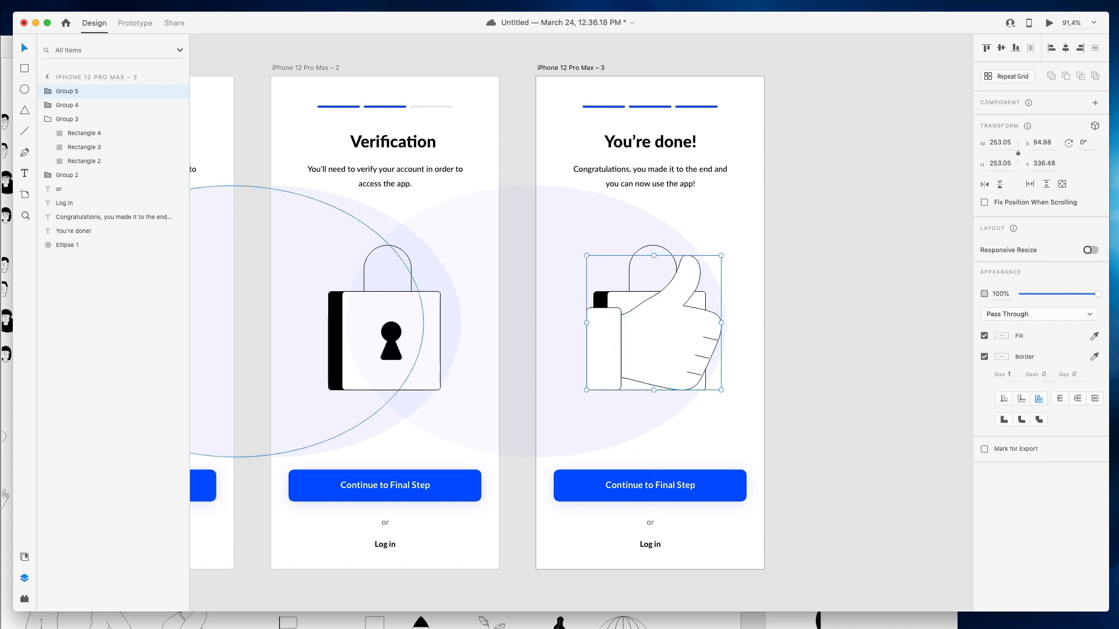
# Copy the illustration of the woman with a large check mark from artboard 01 of the bitfuel-simple-line-illustration document
pyautogui.click(7, 385)
pyautogui.hscroll(1, 388, 375)
pyautogui.hscroll(10, 388, 373)
pyautogui.scroll(-5, 388, 373)
pyautogui.scroll(-1, 388, 373)
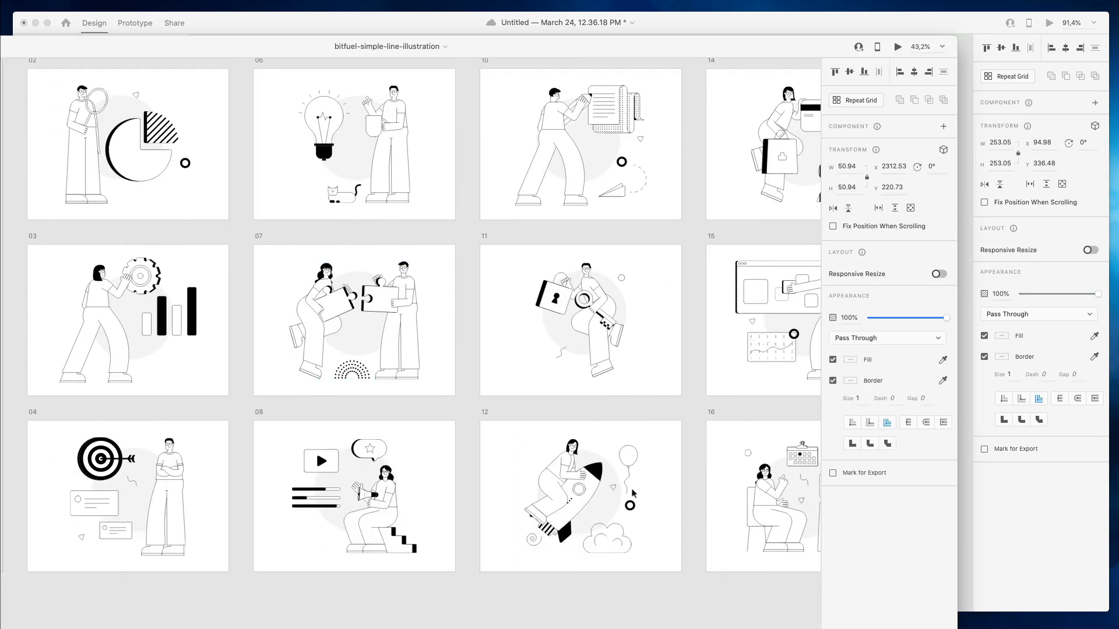
pyautogui.click(578, 455)
pyautogui.scroll(5, 579, 455)
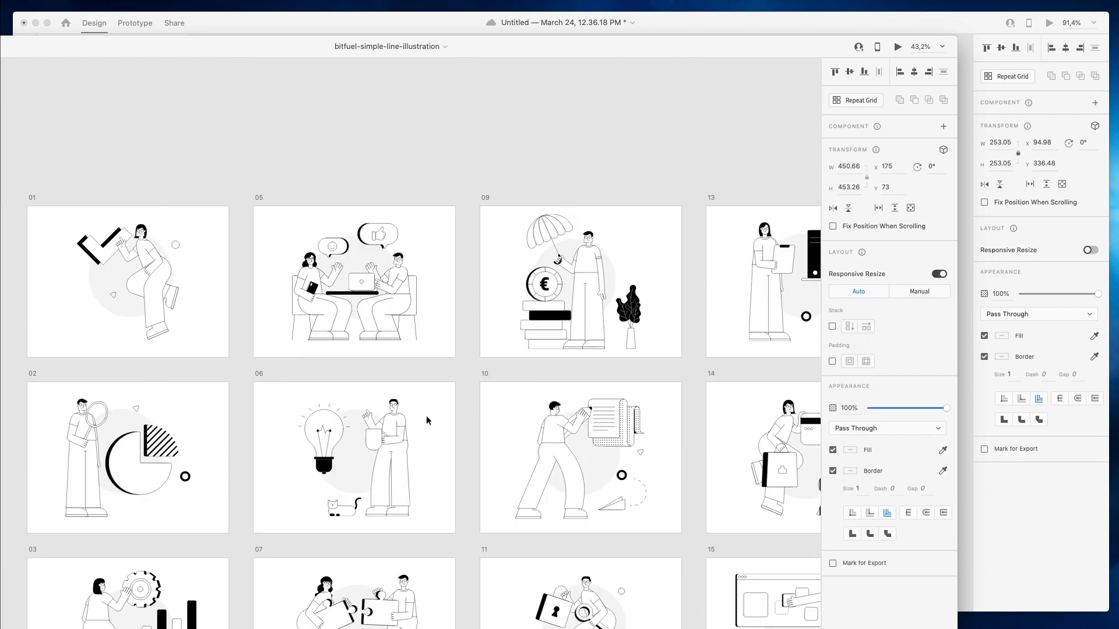
pyautogui.click(133, 291)
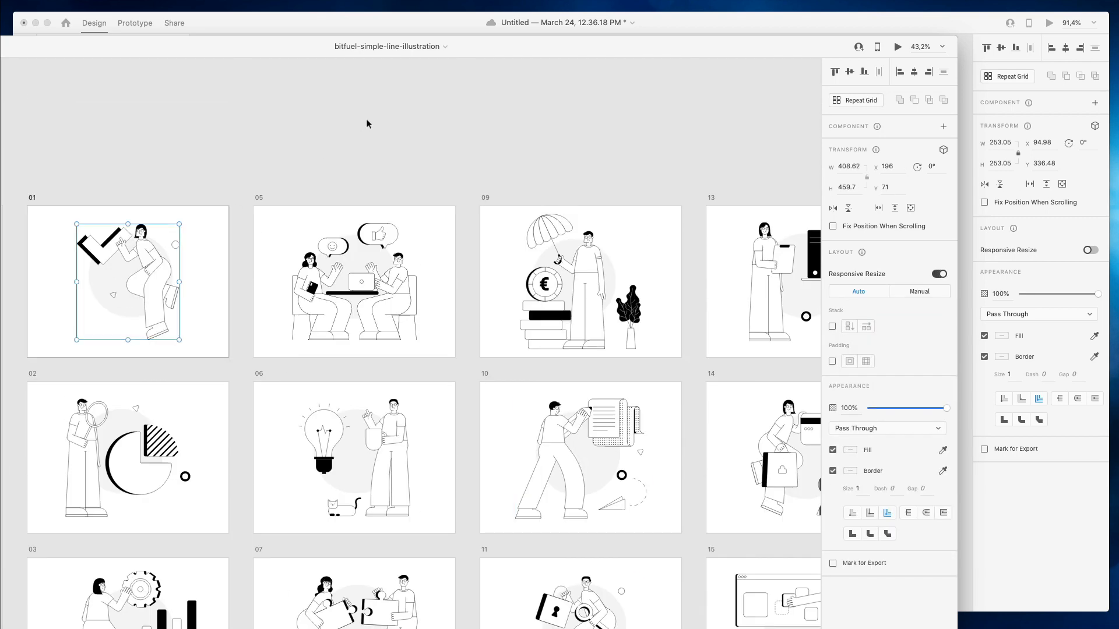
# Undo the thumbs-up placement on the third onboarding artboard, delete its padlock and paste the woman-with-check-mark illustration
pyautogui.click(1044, 564)
pyautogui.press('super+z')
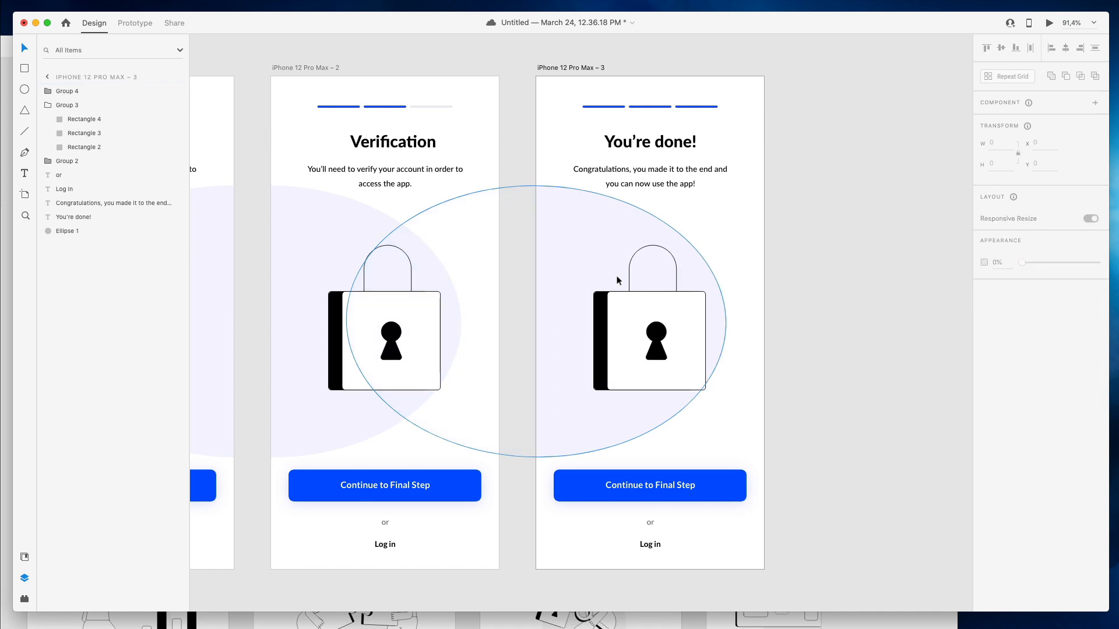
pyautogui.click(688, 296)
pyautogui.press('Delete')
pyautogui.press('super+v')
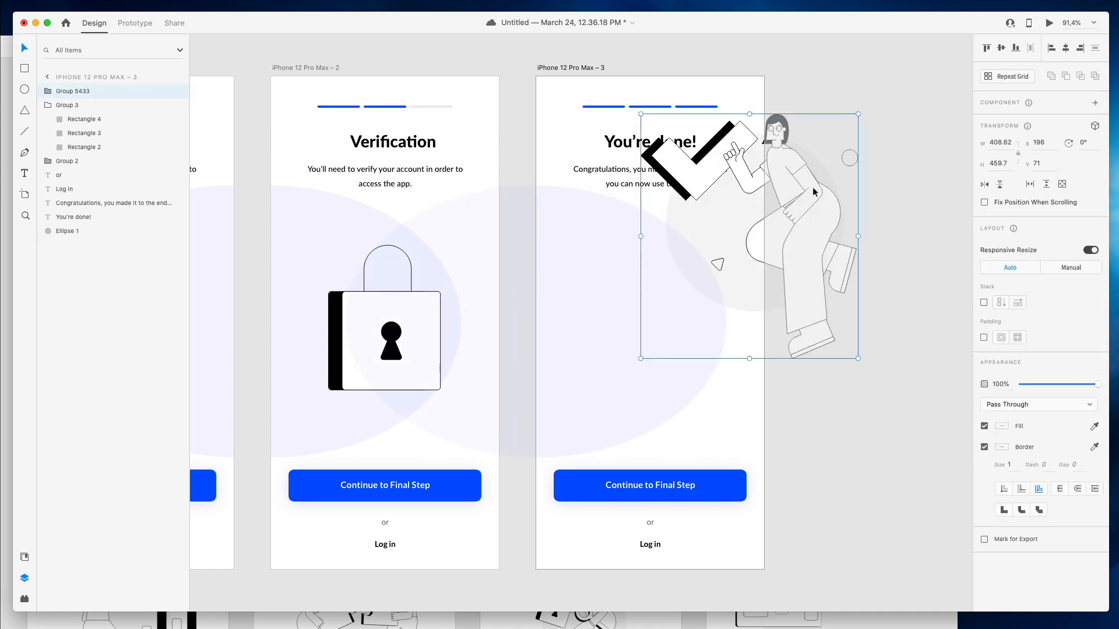
# Scale the check-mark illustration to about 335 × 376, center it on the third artboard and delete the large pale ellipse behind it
pyautogui.moveTo(813, 189); pyautogui.dragTo(676, 278)
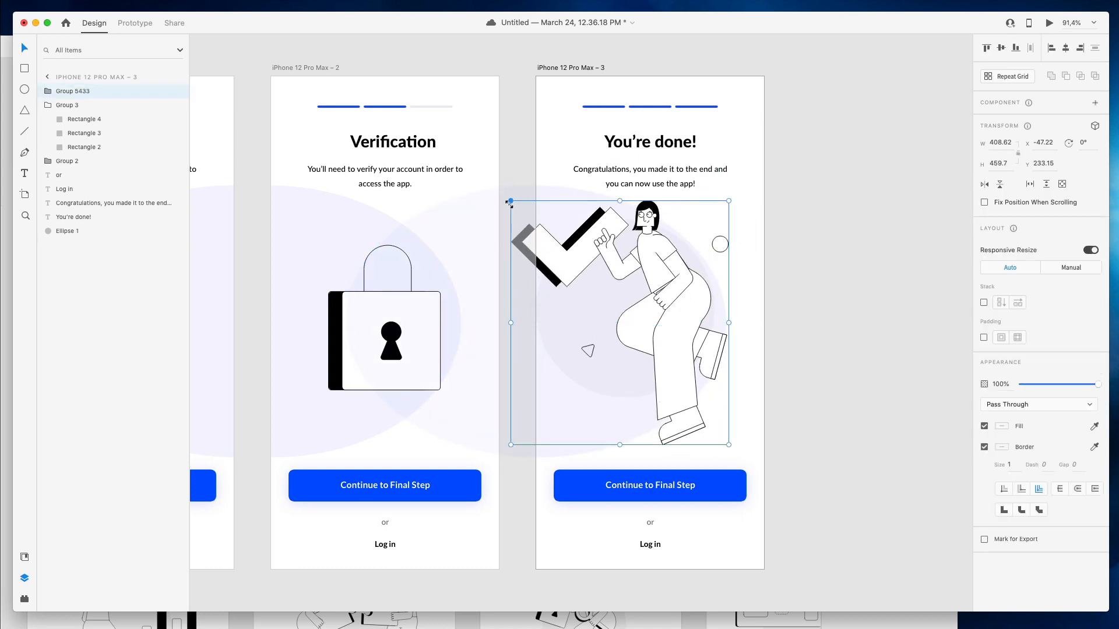
pyautogui.moveTo(508, 203); pyautogui.dragTo(551, 239)
pyautogui.moveTo(653, 312); pyautogui.dragTo(665, 288)
pyautogui.click(565, 211)
pyautogui.press('Delete')
# Recolor the gray background circle inside the check-mark illustration with the blue sampled from the third artboard's button
pyautogui.doubleClick(621, 310)
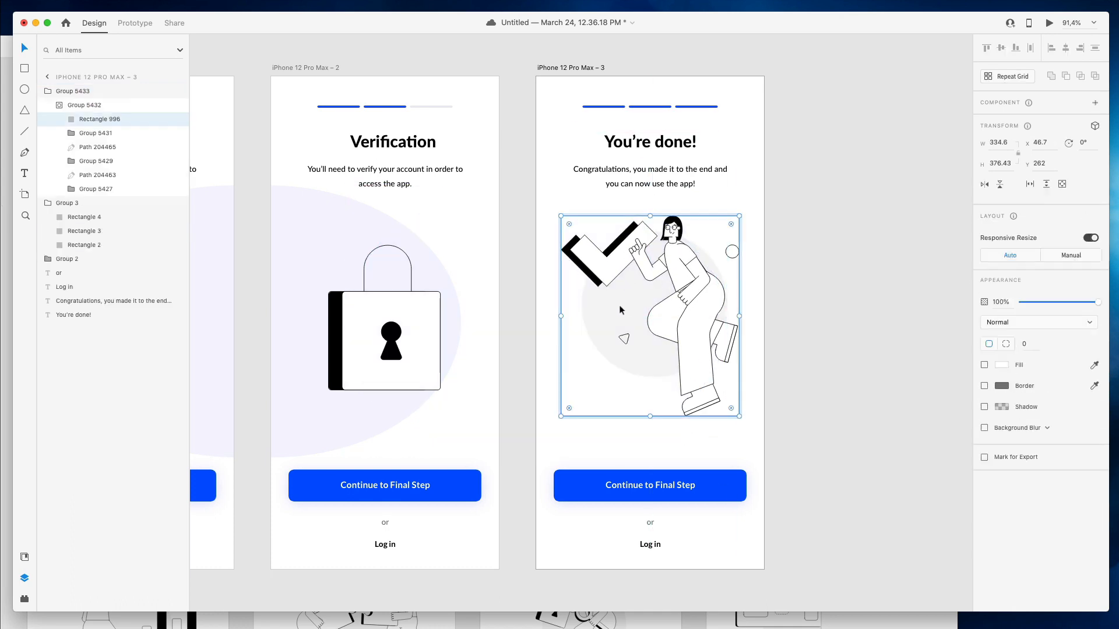
pyautogui.doubleClick(612, 312)
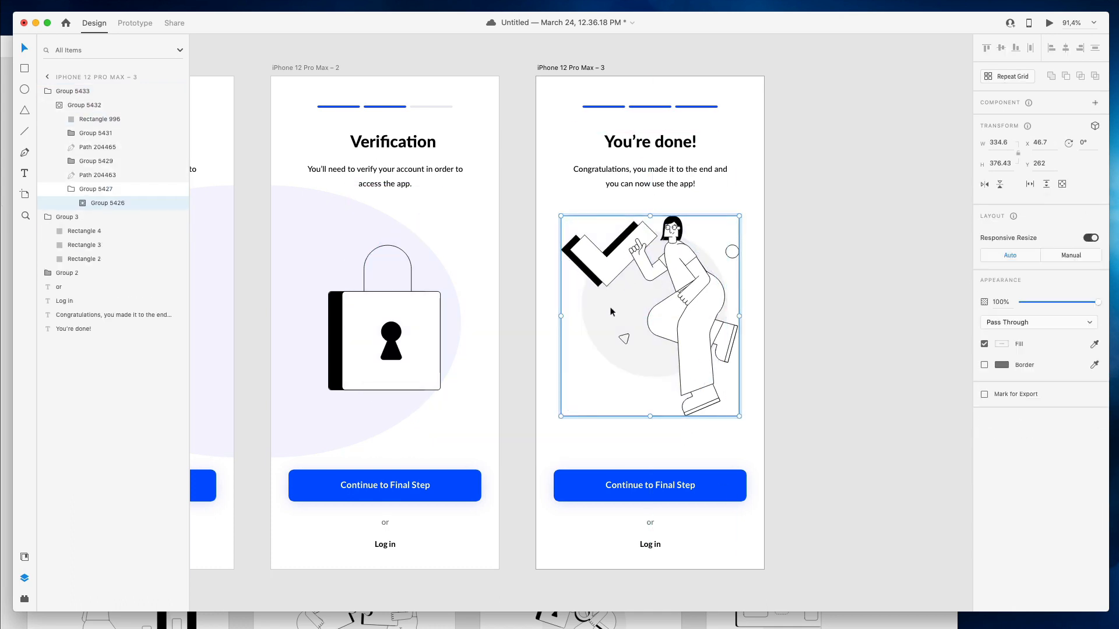
pyautogui.doubleClick(611, 312)
pyautogui.doubleClick(611, 312)
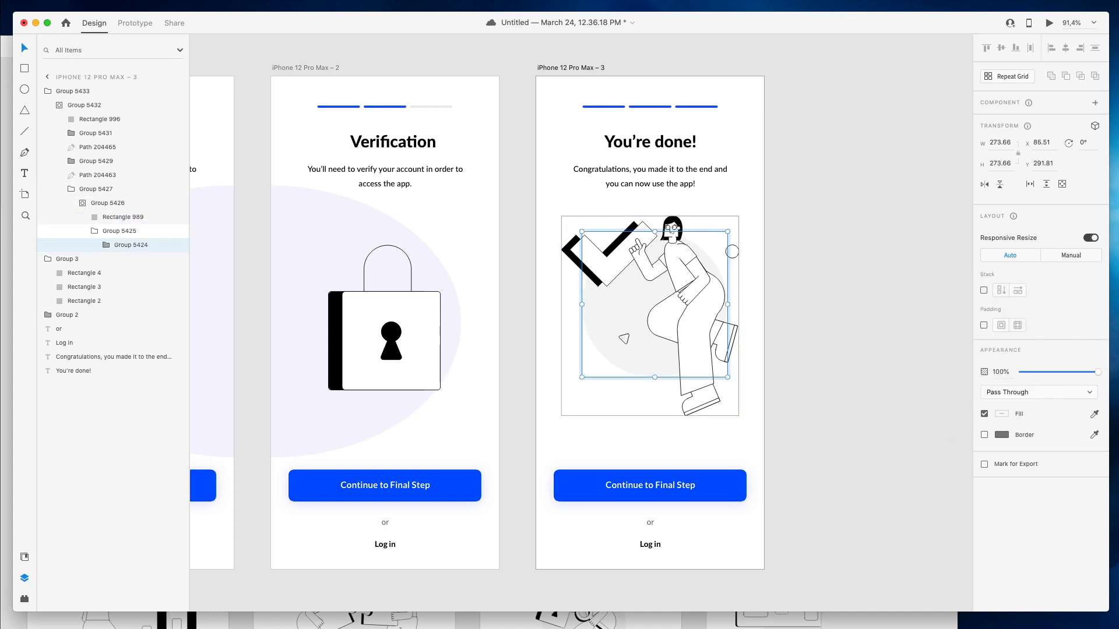
pyautogui.click(1095, 415)
pyautogui.click(729, 478)
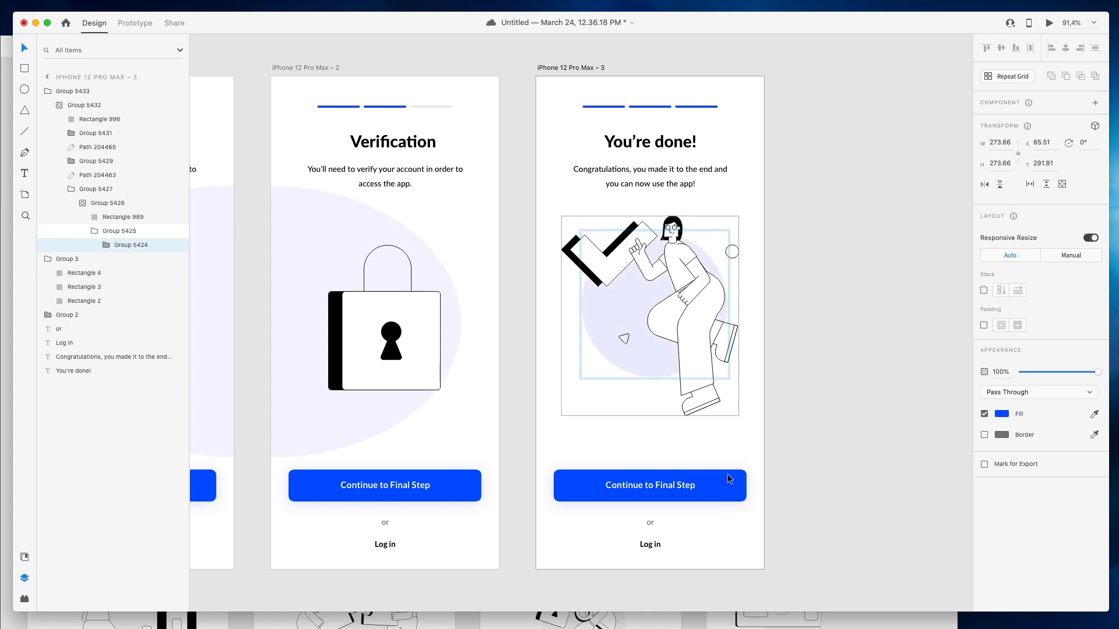
# Enlarge the check-mark illustration to the button's width, about 362 × 407, and nudge it down to Y 270.37
pyautogui.click(833, 378)
pyautogui.moveTo(677, 263)
pyautogui.mouseDown()
pyautogui.moveTo(668, 272)
pyautogui.moveTo(677, 271)
pyautogui.mouseUp()
pyautogui.moveTo(737, 223); pyautogui.dragTo(743, 219)
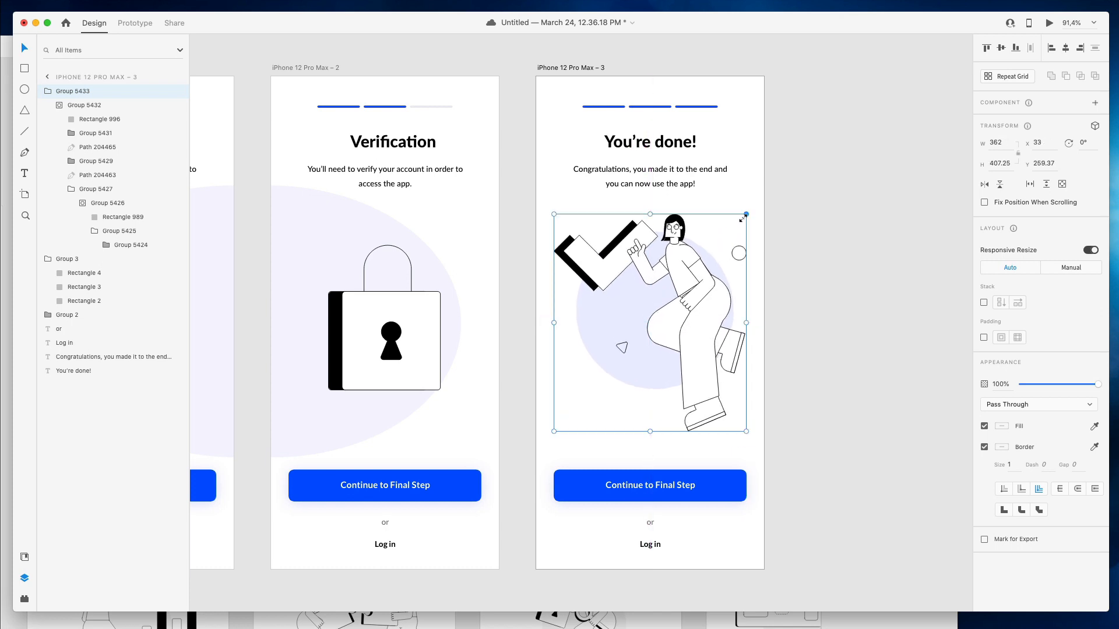
pyautogui.hotkey('shift', 'Down')
pyautogui.press('Down')
pyautogui.press('Down')
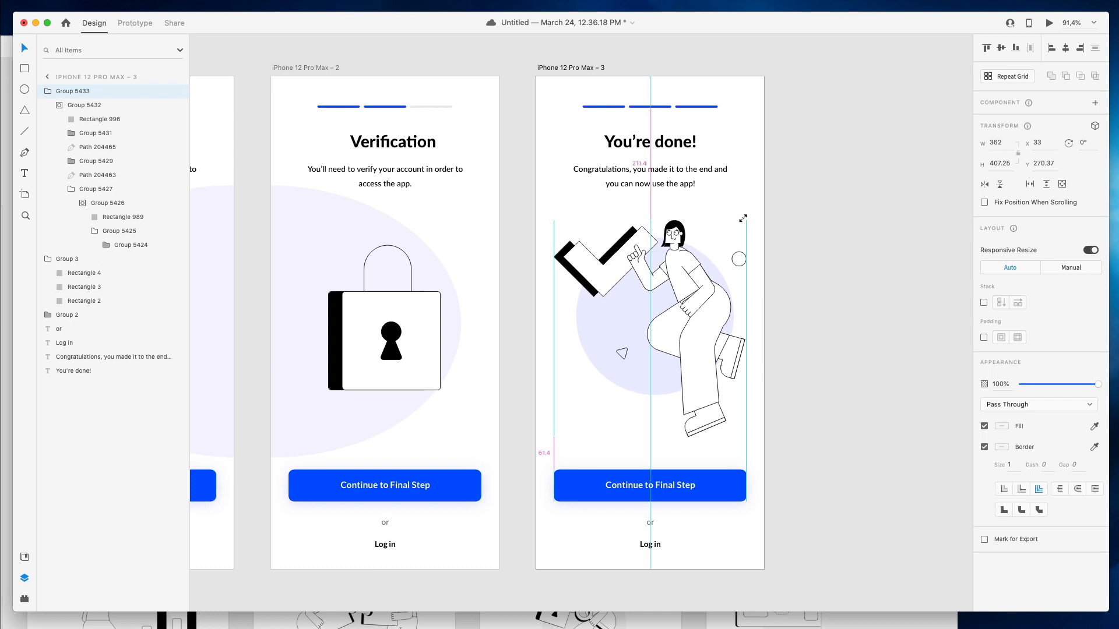
pyautogui.click(785, 198)
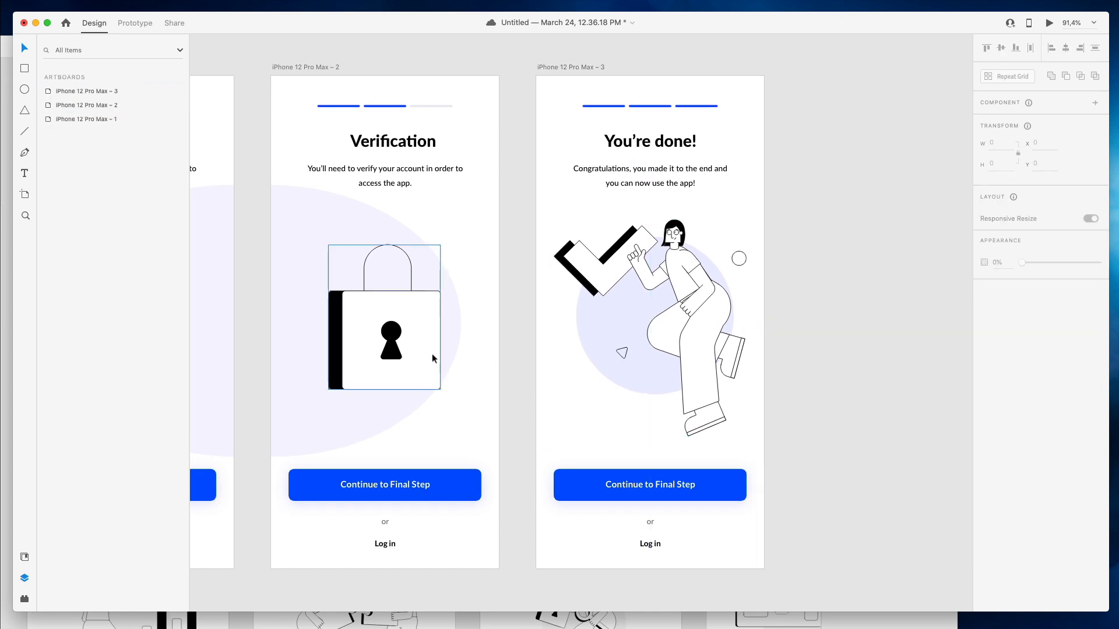
# Shrink the second artboard's padlock to about 111 × 143 and center it just below the description at Y 242
pyautogui.hscroll(-5, 432, 353)
pyautogui.click(478, 391)
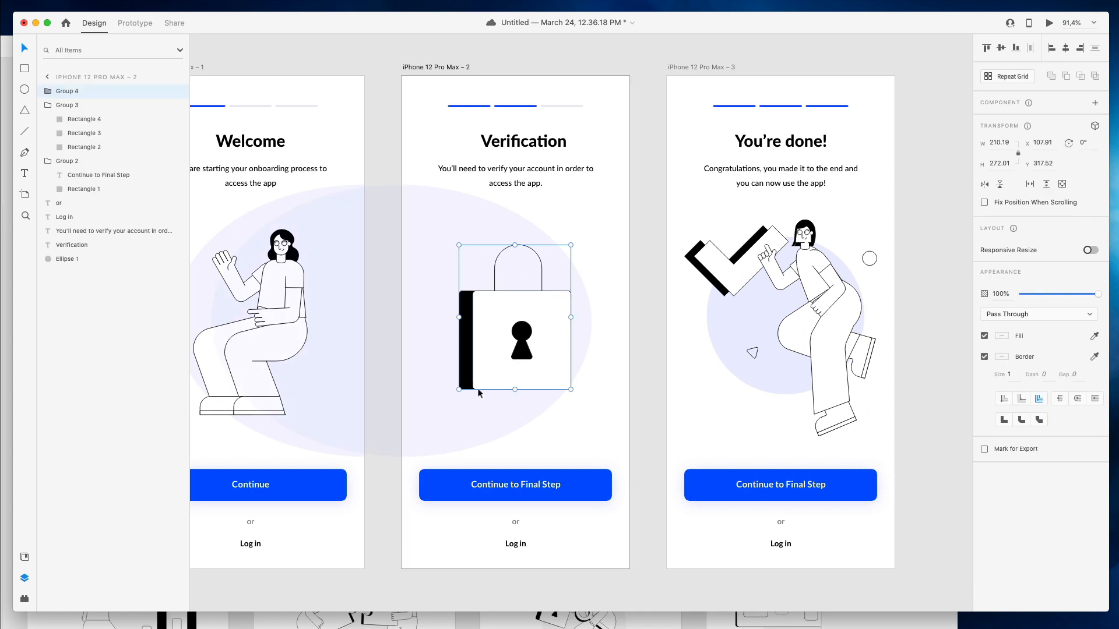
pyautogui.moveTo(459, 389); pyautogui.dragTo(512, 257)
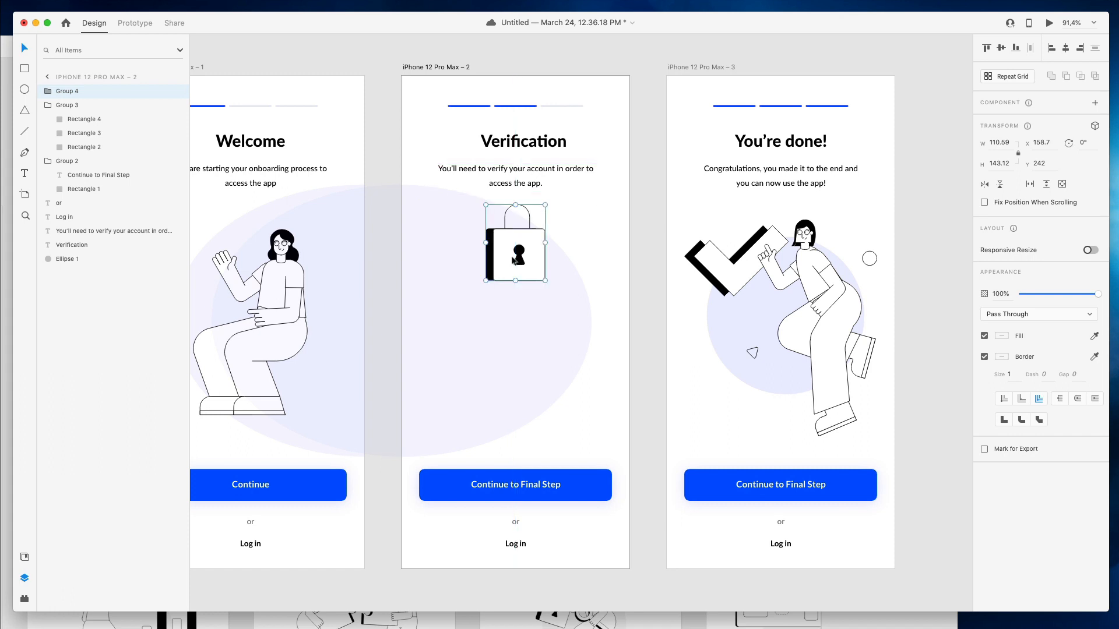
pyautogui.click(610, 240)
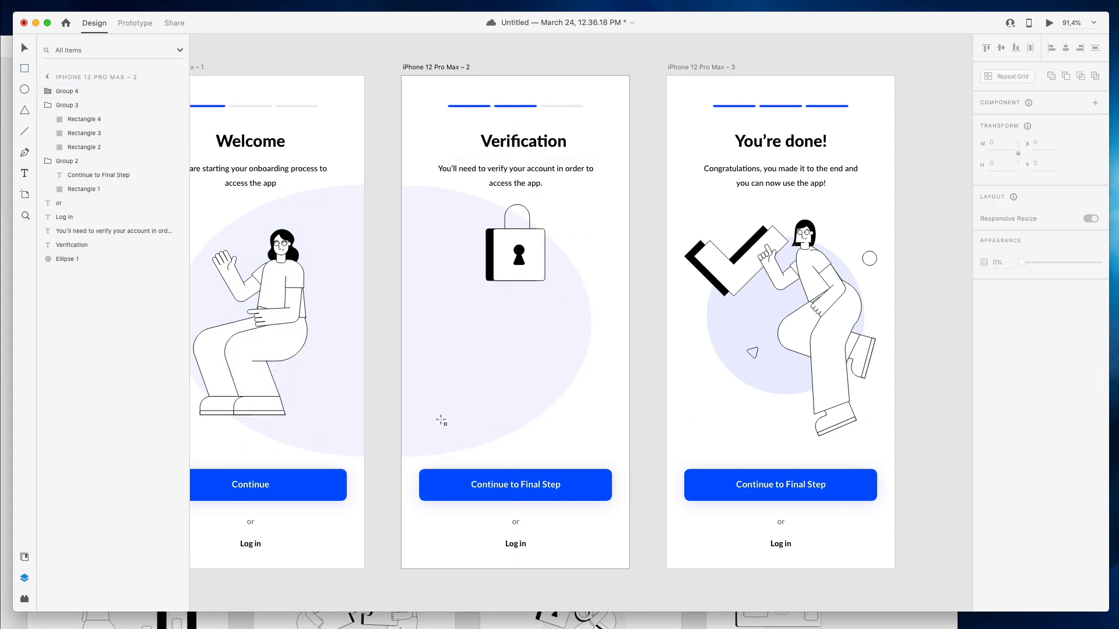
# Duplicate the second artboard's "Continue to Final Step" button into the space below the padlock
pyautogui.click(435, 485)
pyautogui.moveTo(456, 488); pyautogui.dragTo(499, 327)
# Color the duplicated button's label with the gray sampled from the "or" text and turn off its background rectangle's fill
pyautogui.doubleClick(498, 327)
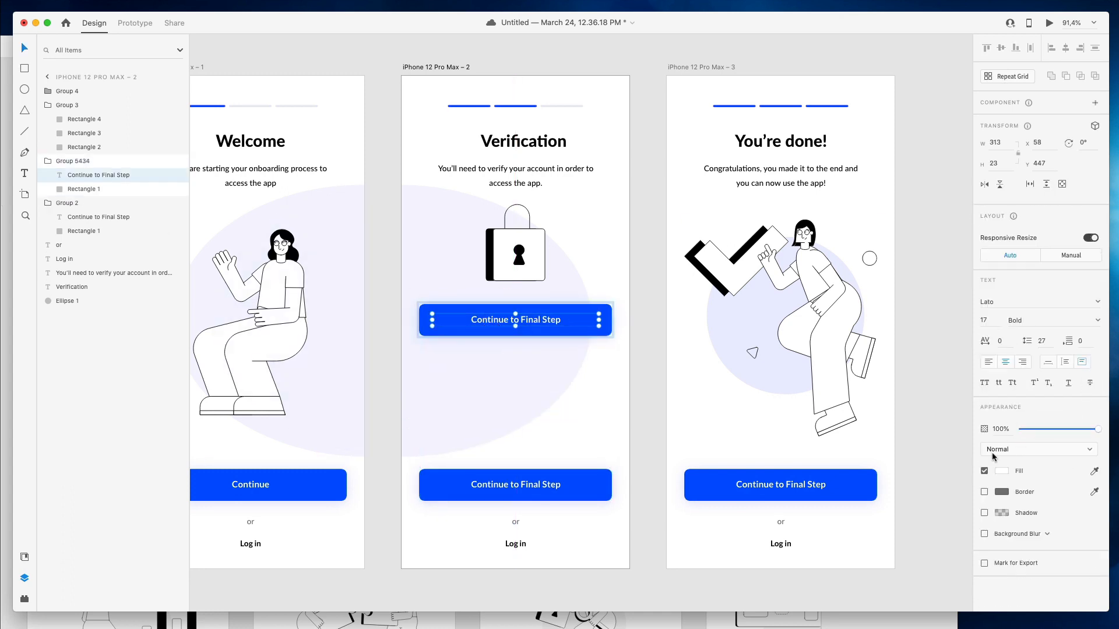
pyautogui.click(1095, 474)
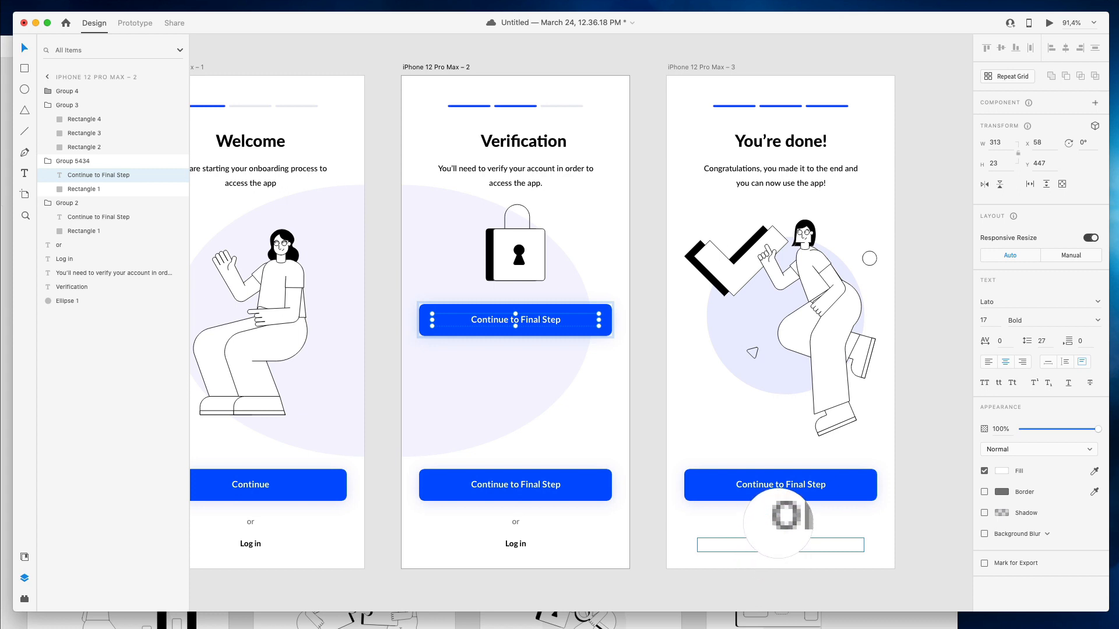
pyautogui.click(777, 524)
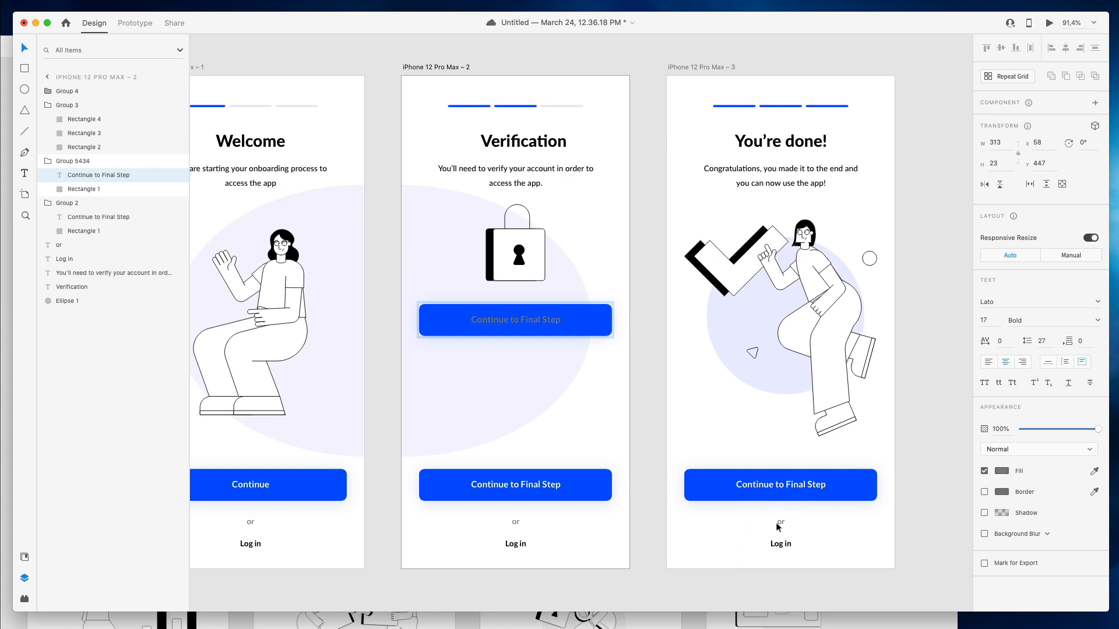
pyautogui.click(604, 313)
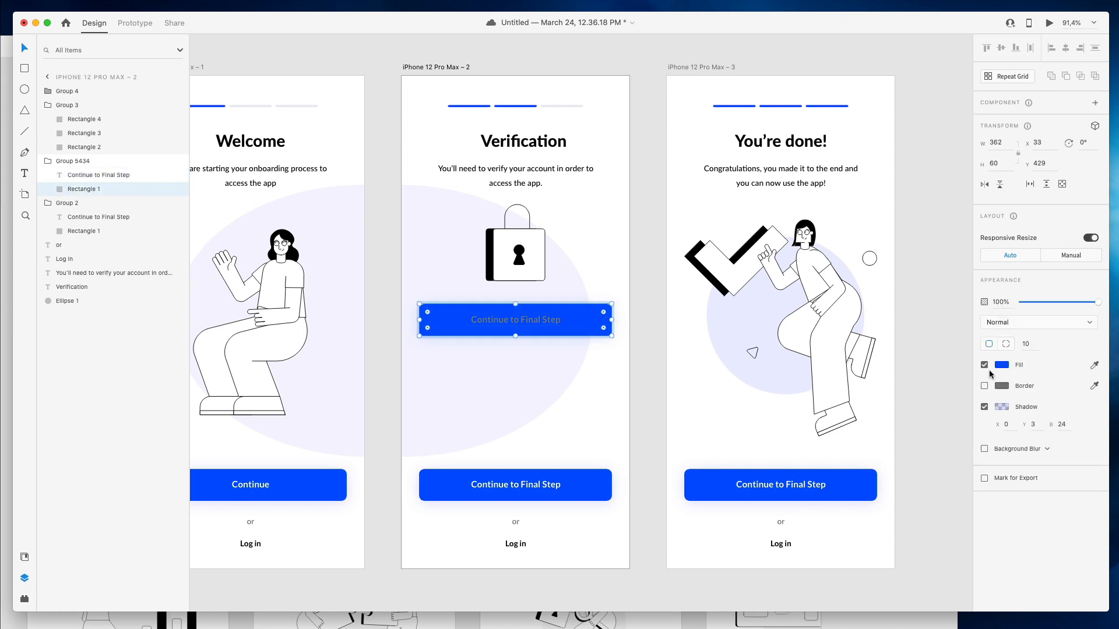
pyautogui.click(984, 366)
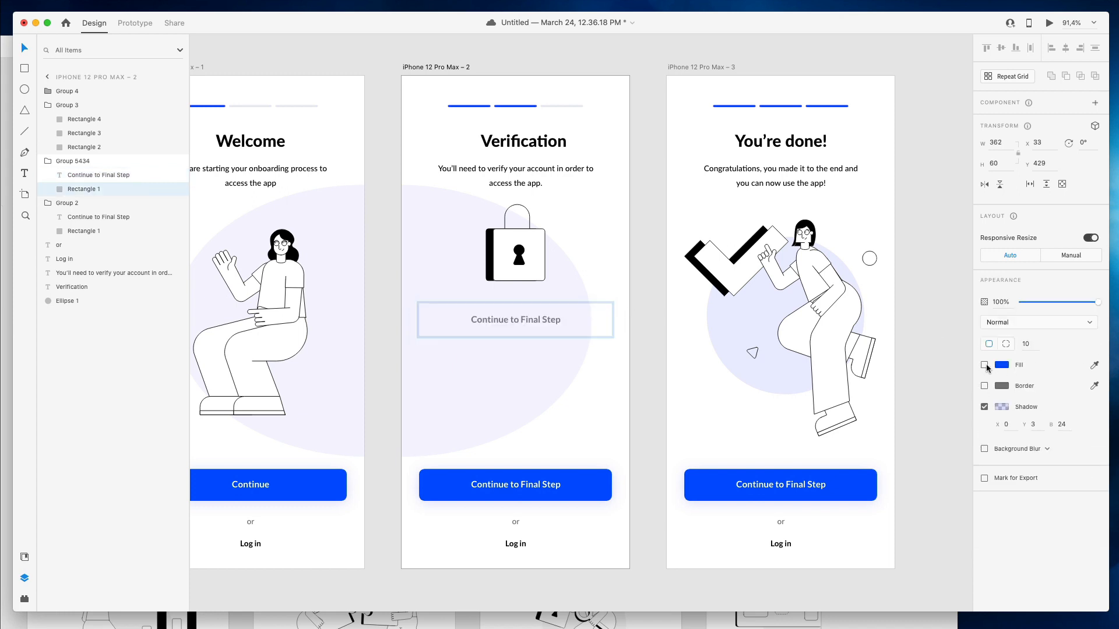
# Turn the fill of the duplicated button's rectangle back on and set it to white (fff)
pyautogui.click(984, 366)
pyautogui.click(1001, 366)
pyautogui.write('fff')
pyautogui.press('Return')
pyautogui.click(1055, 372)
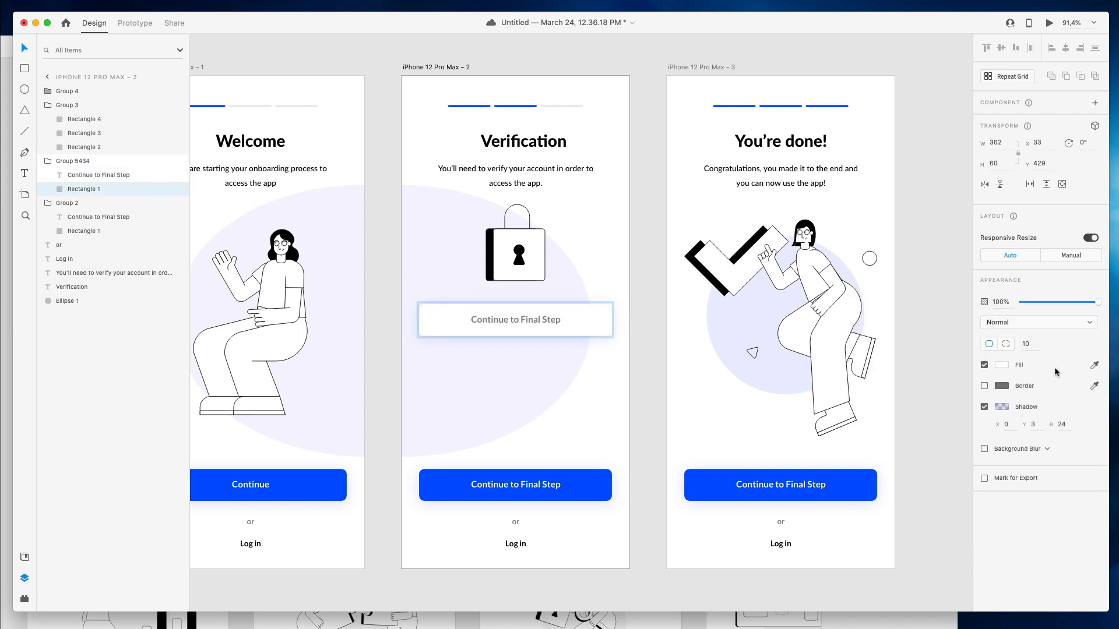
# Add a border of size 2 to the white rectangle in a pale blue-gray, about #E1E1EA, derived from the blue button's color
pyautogui.click(983, 387)
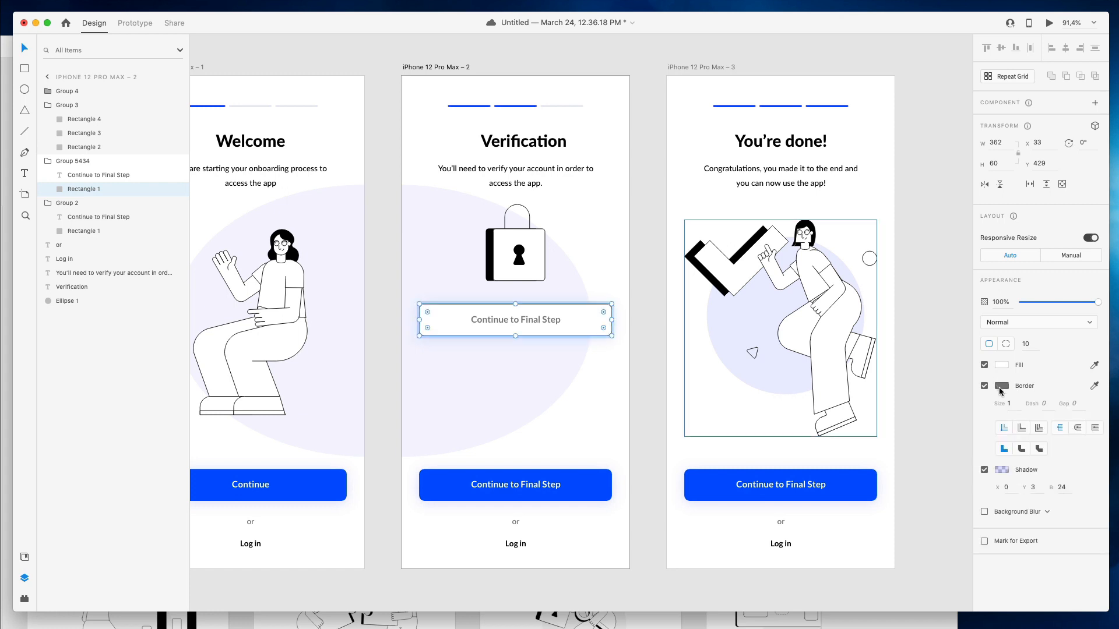
pyautogui.click(1002, 388)
pyautogui.click(863, 345)
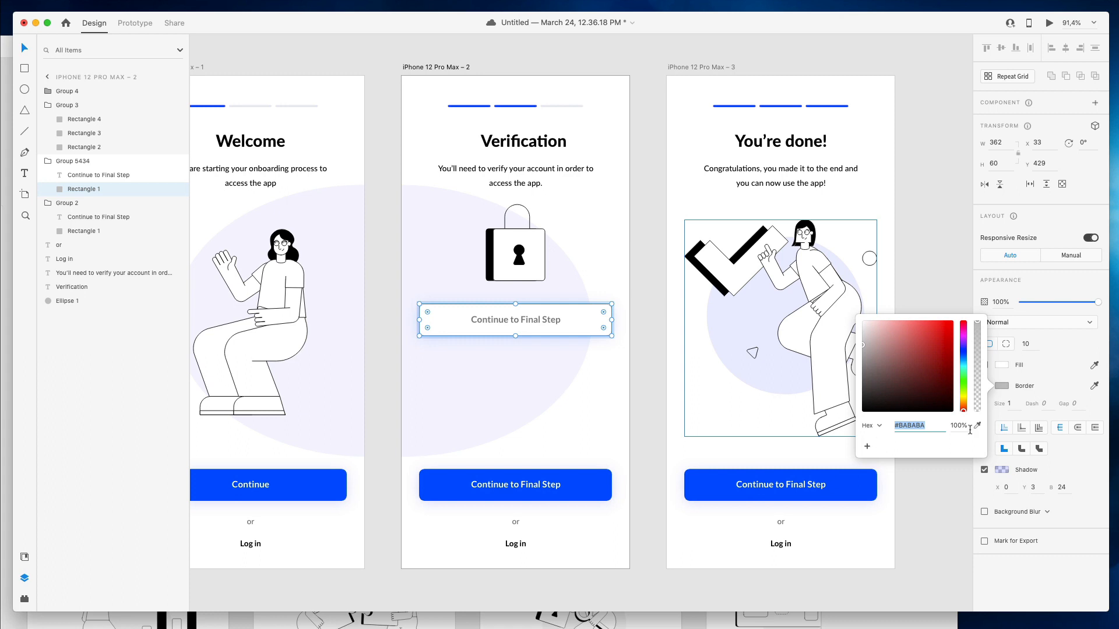
pyautogui.click(864, 339)
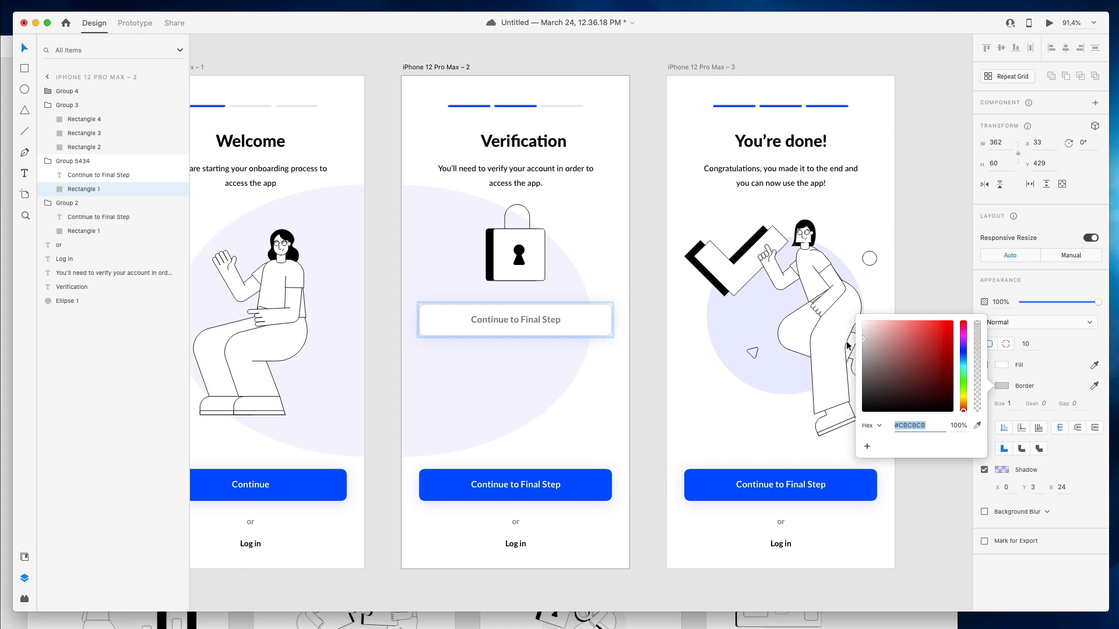
pyautogui.click(977, 426)
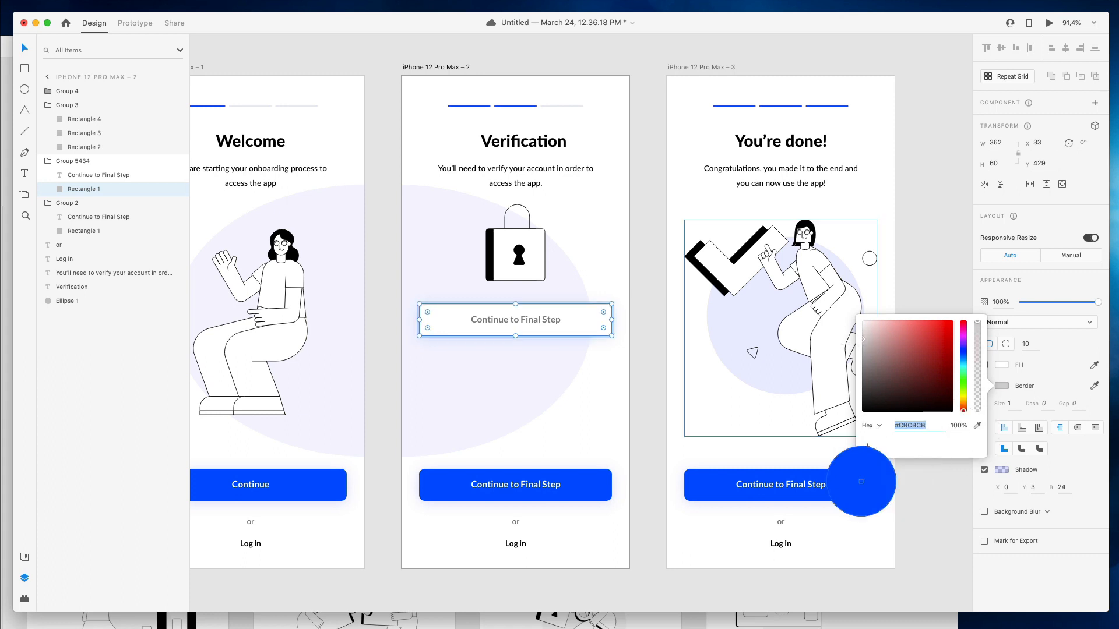
pyautogui.click(857, 487)
pyautogui.click(865, 327)
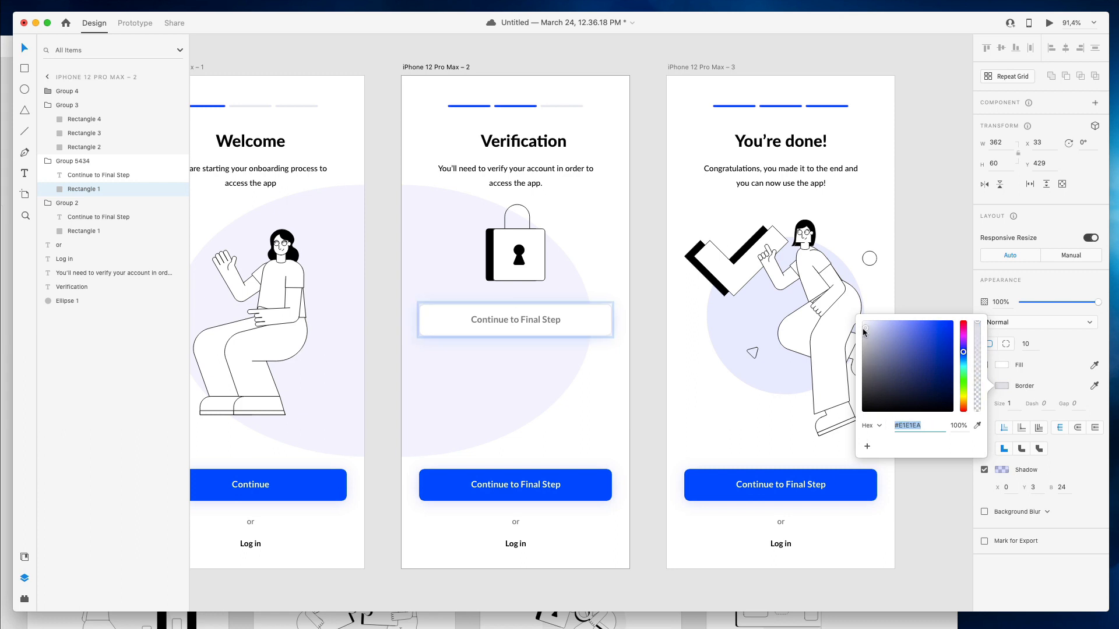
pyautogui.click(1008, 403)
pyautogui.write('2')
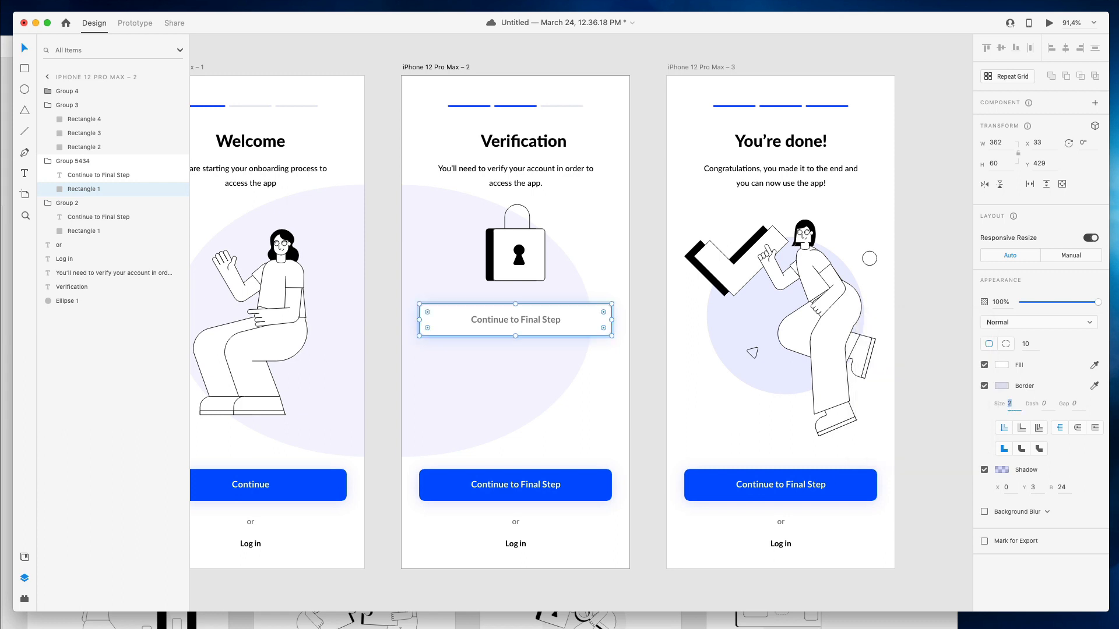
# Left-align the label inside the white rectangle and change its weight to Medium
pyautogui.click(535, 324)
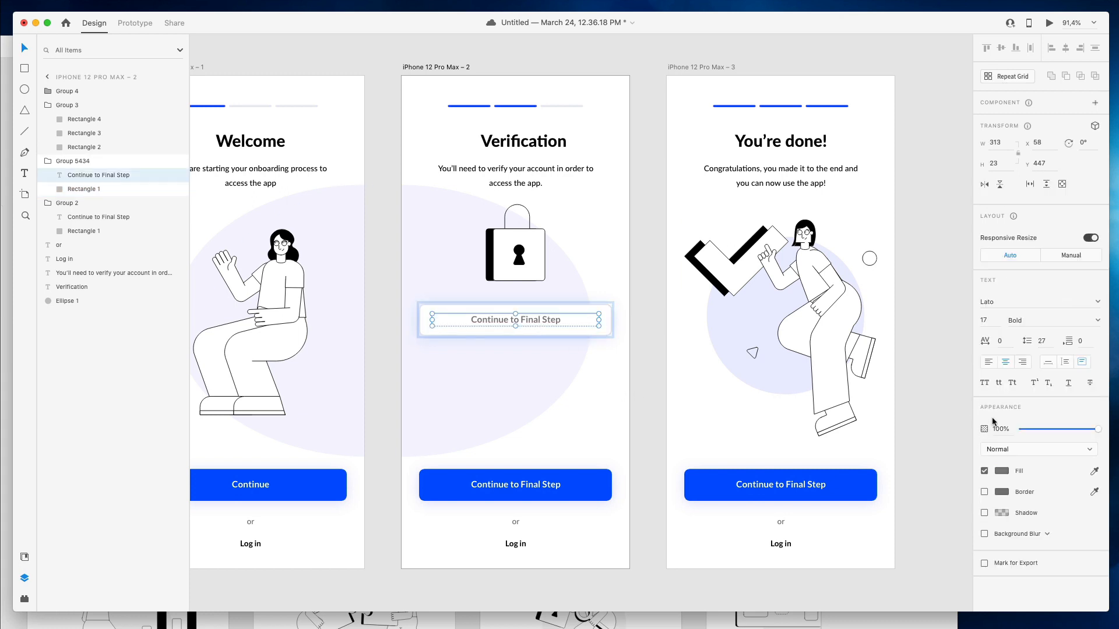
pyautogui.click(993, 364)
pyautogui.doubleClick(474, 320)
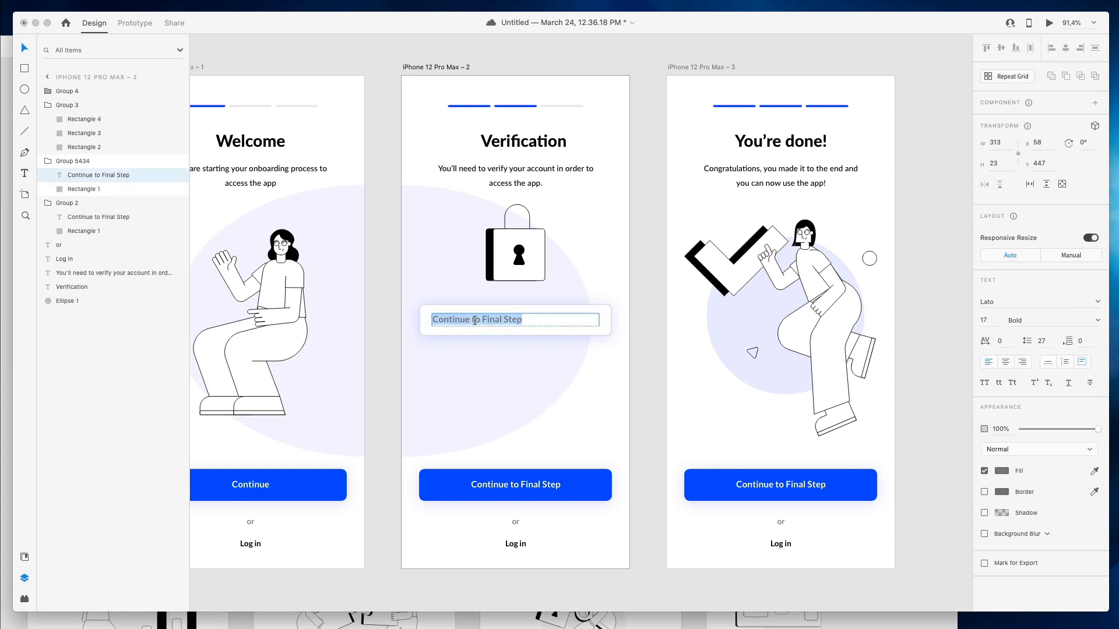
pyautogui.click(1096, 322)
pyautogui.click(1095, 320)
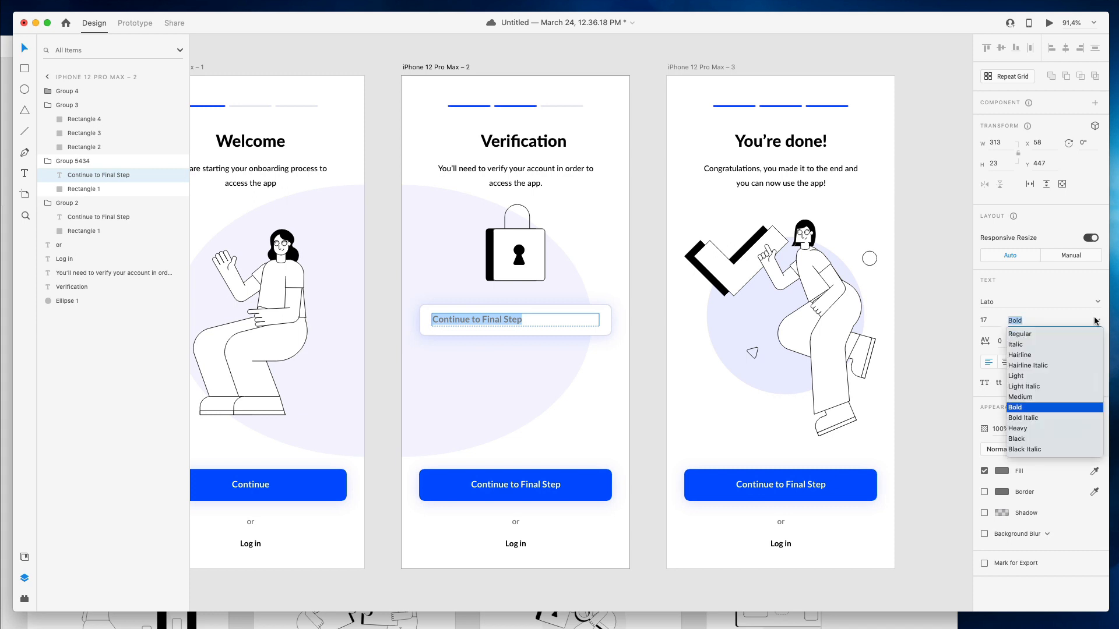
pyautogui.click(1021, 397)
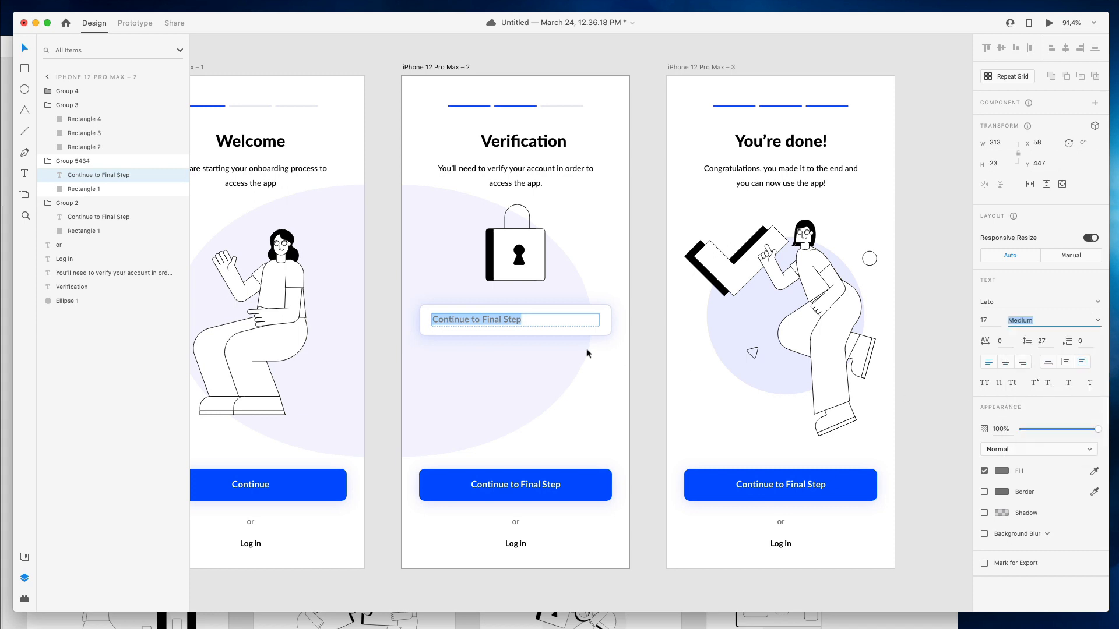
# Replace the white field's label text with "Full Name"
pyautogui.write('Full Name')
pyautogui.press('super+a')
pyautogui.press('super+c')
pyautogui.press('Escape')
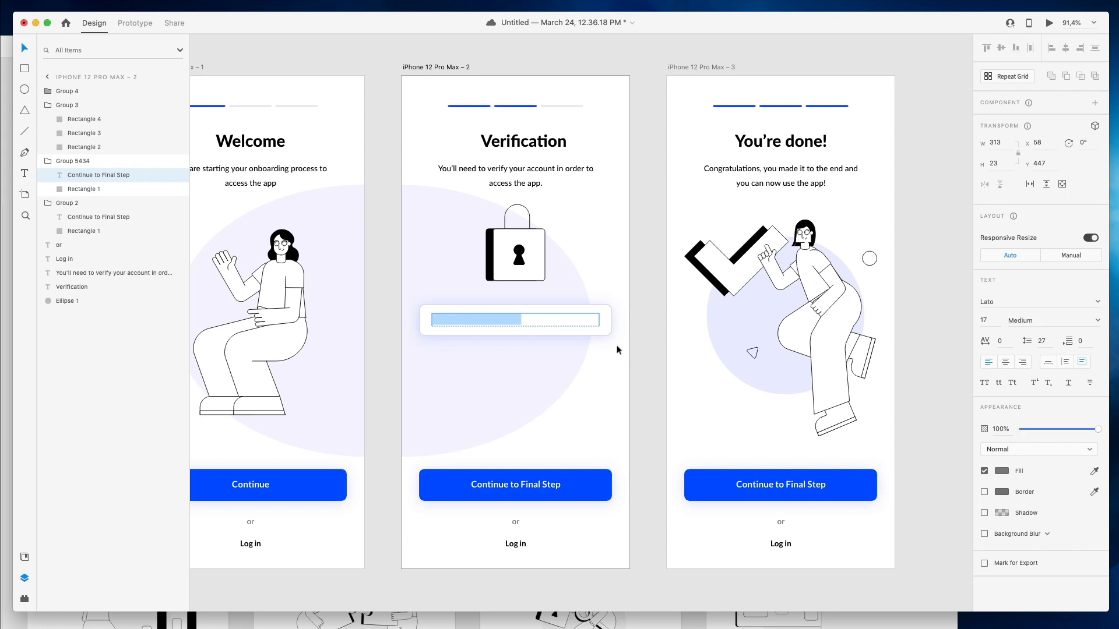
pyautogui.doubleClick(488, 321)
pyautogui.press('super+v')
pyautogui.press('Escape')
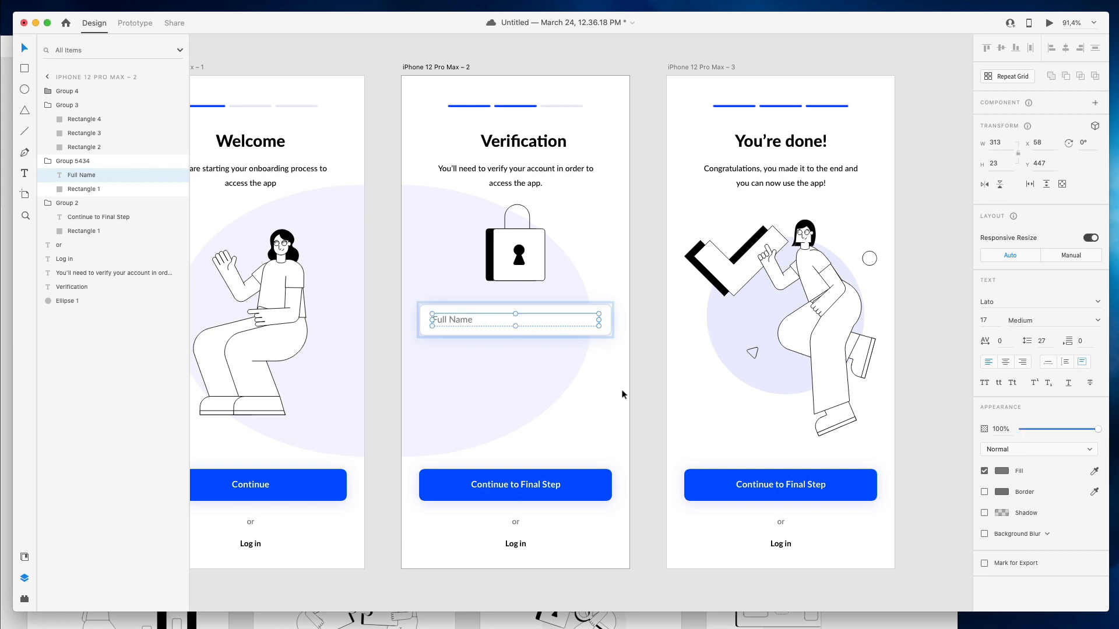
pyautogui.click(612, 315)
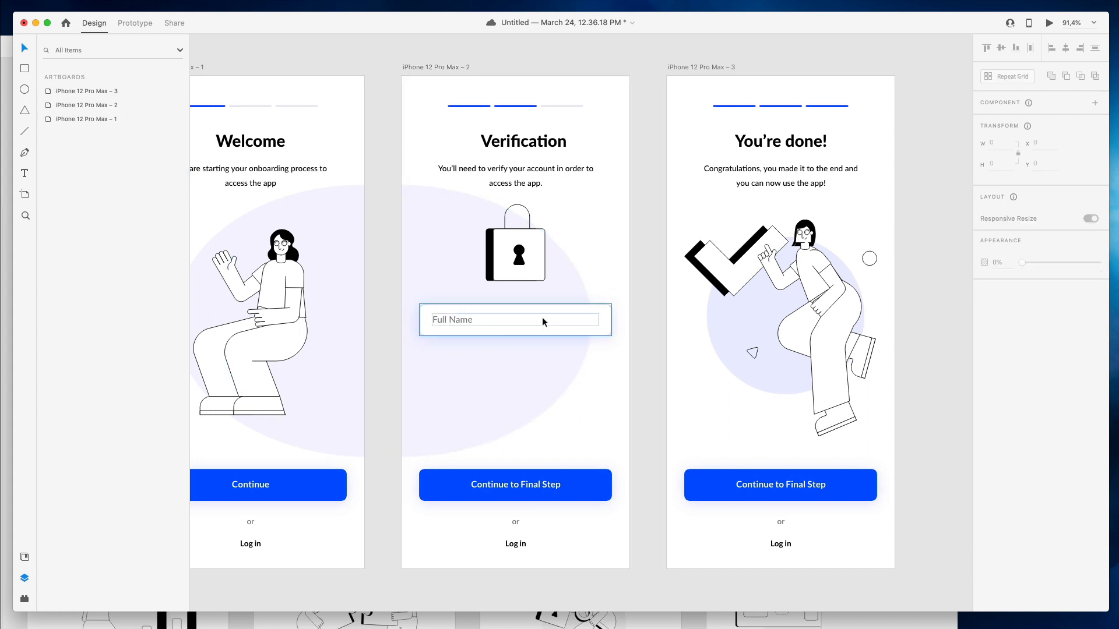
# Duplicate the Full Name field twice, evenly spaced below it, and change the middle copy's label to "Phone"
pyautogui.moveTo(542, 316); pyautogui.dragTo(544, 400)
pyautogui.doubleClick(446, 361)
pyautogui.doubleClick(447, 362)
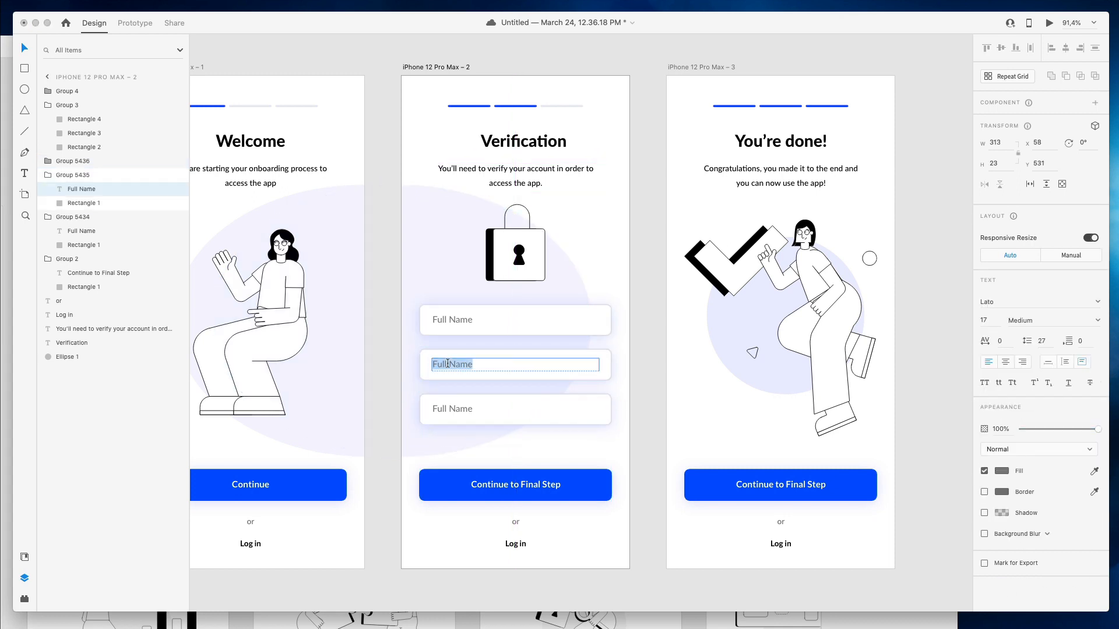
pyautogui.write('Phone')
pyautogui.click(676, 393)
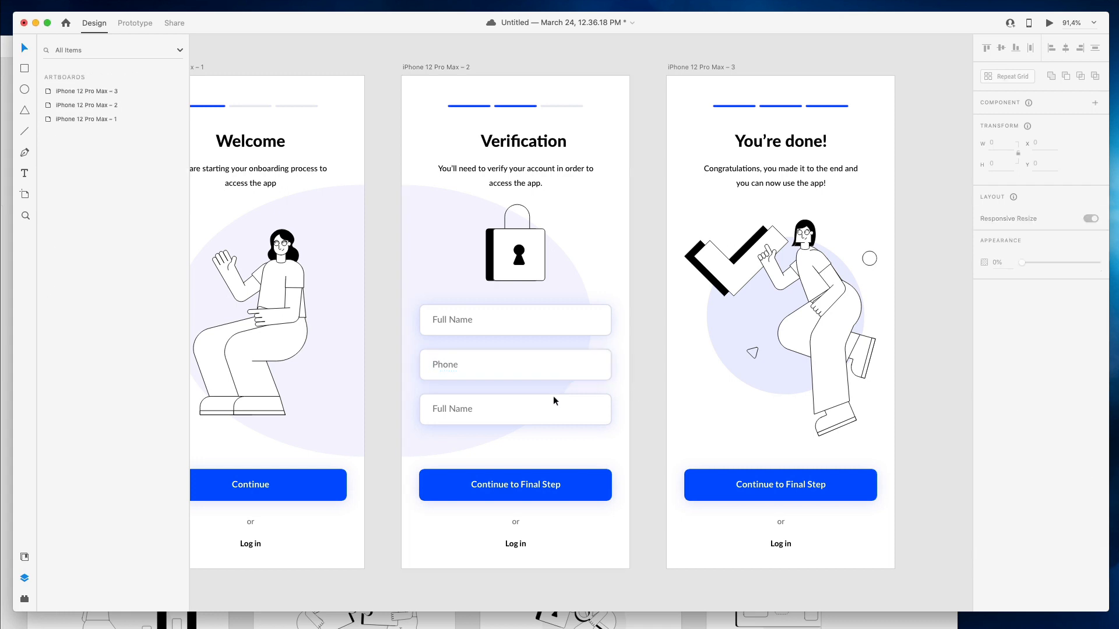
# Change the third field's label to "Country"
pyautogui.click(465, 410)
pyautogui.doubleClick(460, 409)
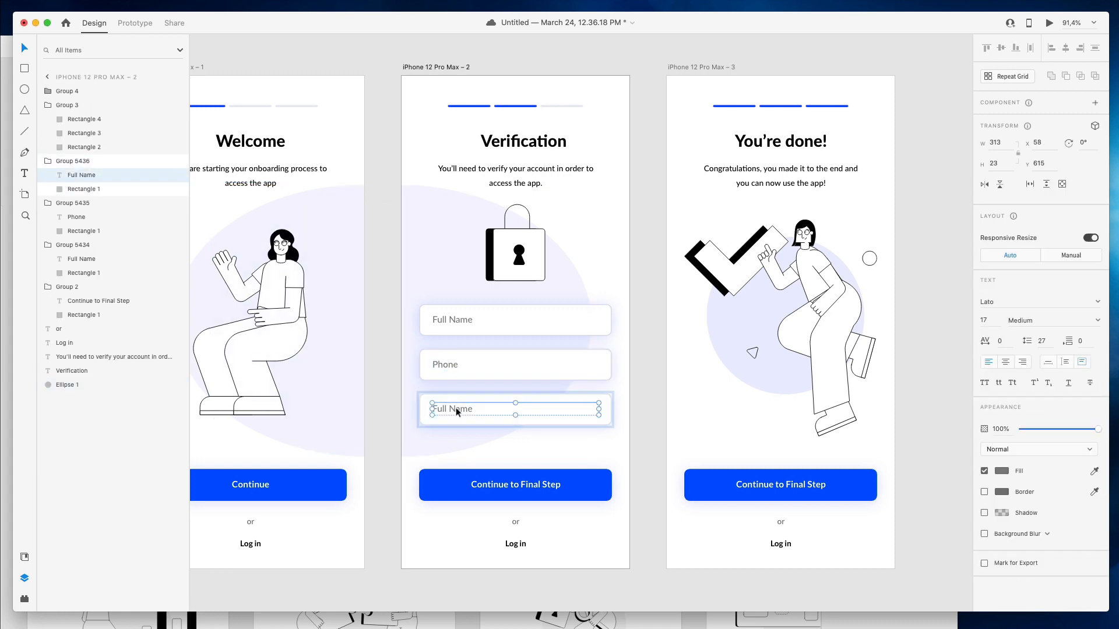
pyautogui.doubleClick(458, 408)
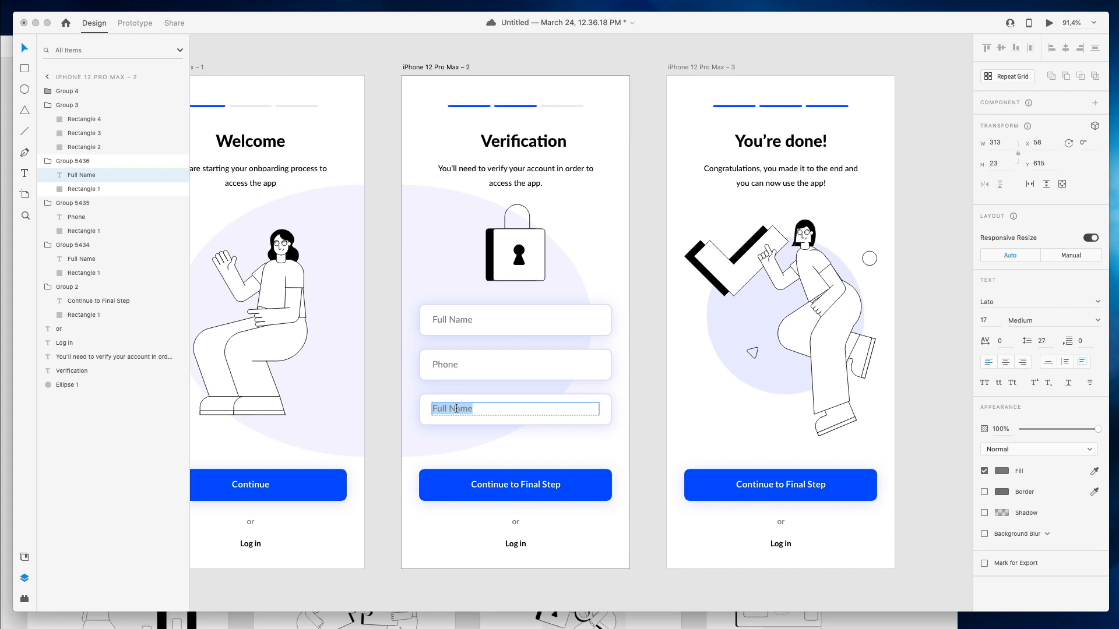
pyautogui.write('Country')
pyautogui.press('Escape')
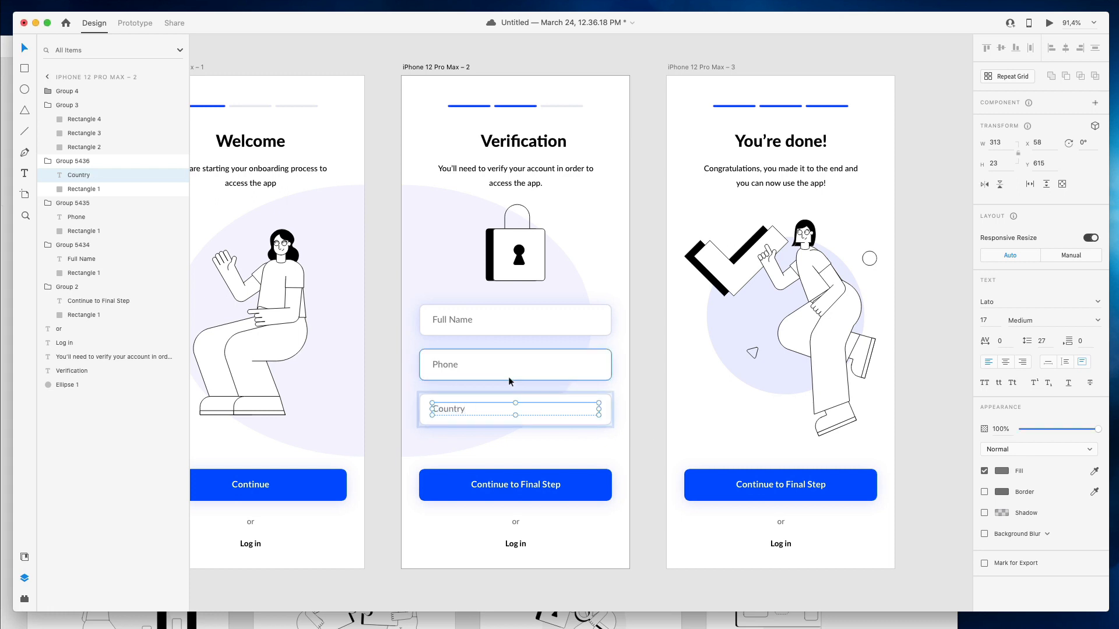
# Switch to Nucleo, search for "arrow", and bring the 36px drop-up arrow icon into the space below the Country field
pyautogui.scroll(-3, 509, 378)
pyautogui.scroll(3, 509, 377)
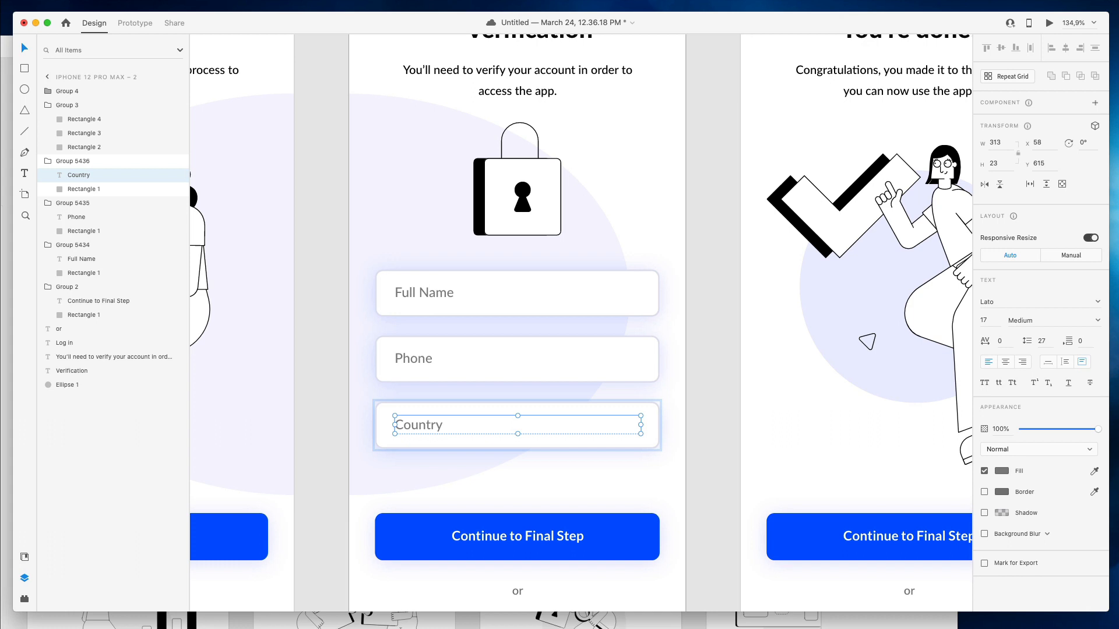
pyautogui.press('super+Tab')
pyautogui.doubleClick(705, 215)
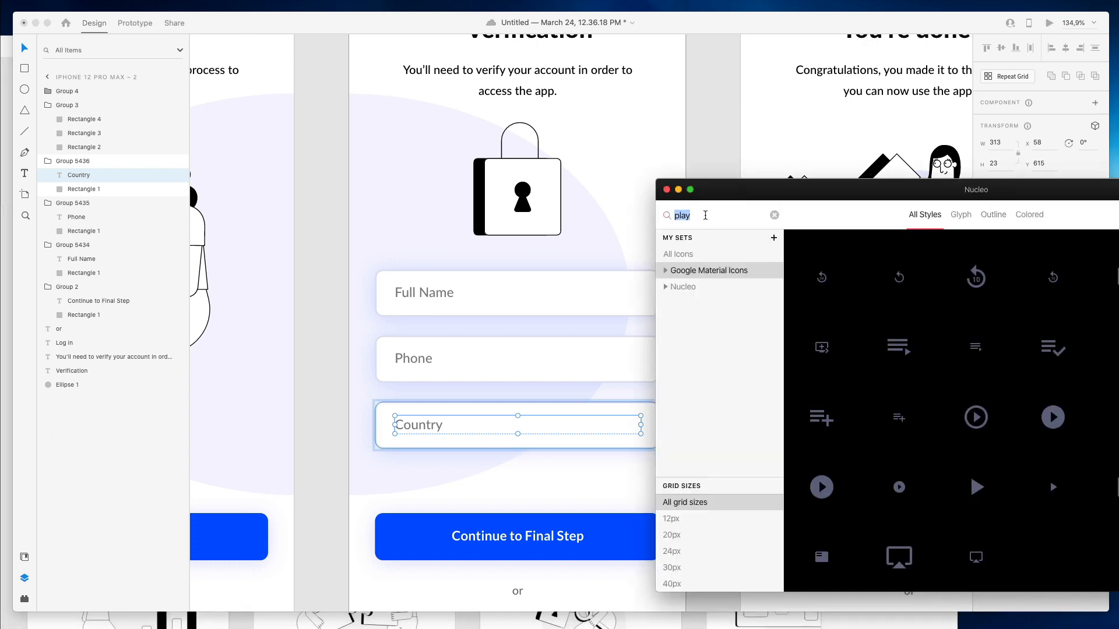
pyautogui.write('arrow')
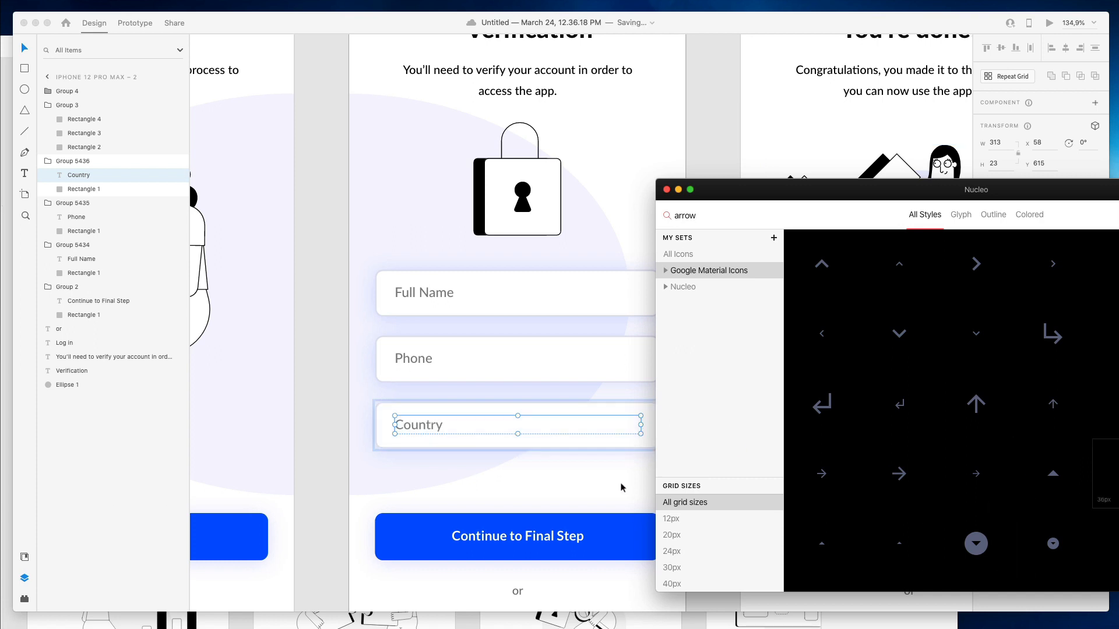
pyautogui.moveTo(621, 488); pyautogui.dragTo(635, 407)
pyautogui.scroll(-1, 623, 472)
pyautogui.click(664, 448)
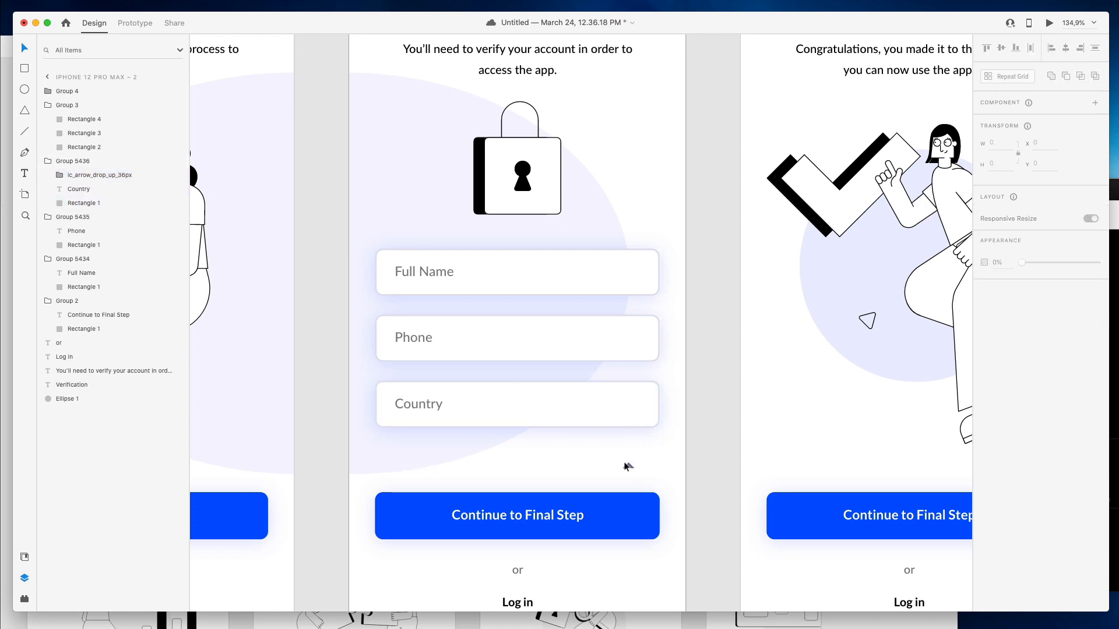
# Ungroup the arrow icon and place it, rotated 180°, inside the Country field's right end at X 363.5, Y 622.75
pyautogui.scroll(-3, 628, 467)
pyautogui.scroll(5, 628, 467)
pyautogui.click(629, 468)
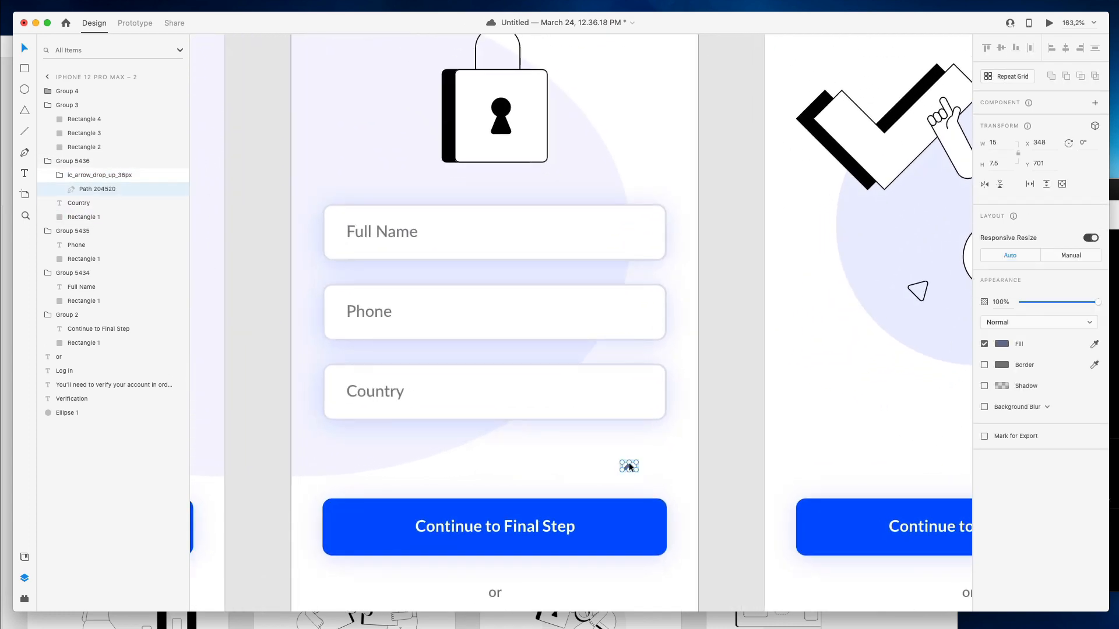
pyautogui.press('Delete')
pyautogui.press('super+z')
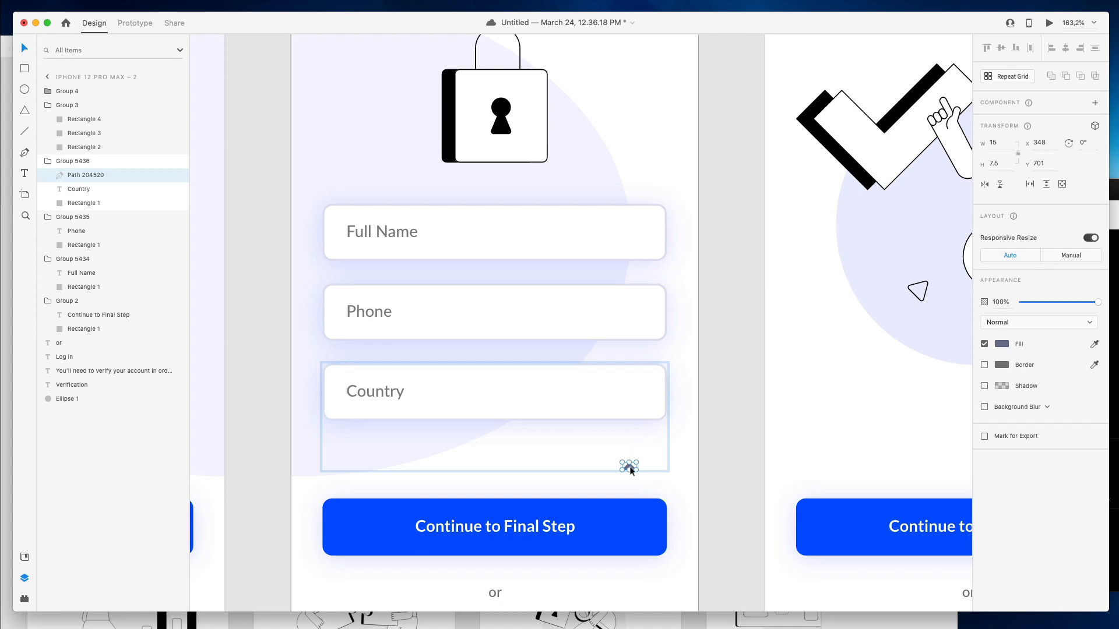
pyautogui.moveTo(629, 464); pyautogui.dragTo(611, 415)
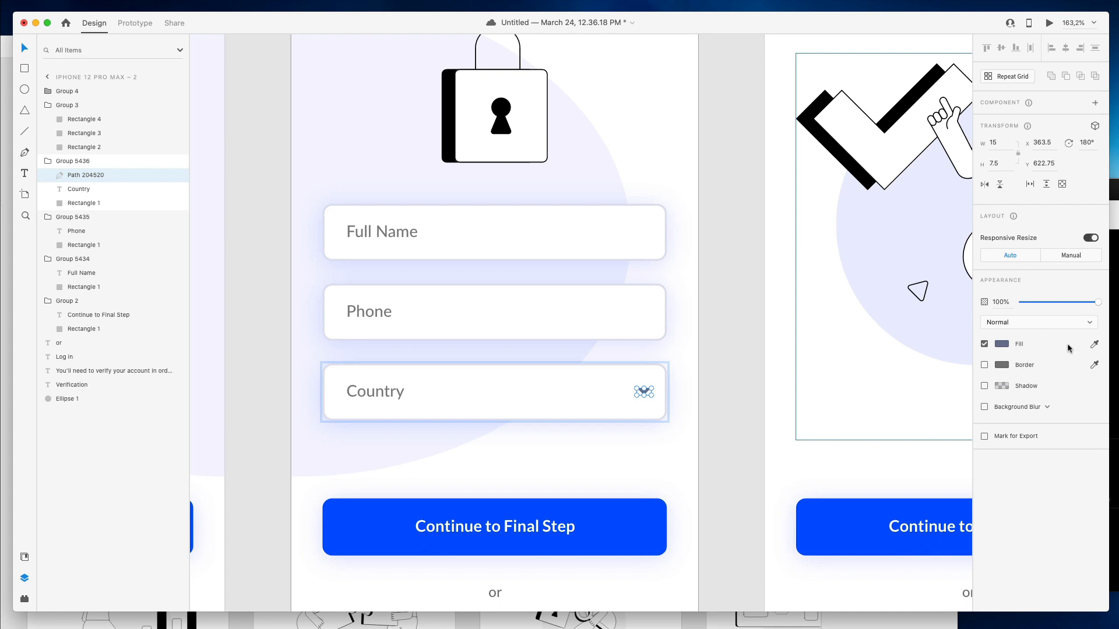
# Recolor the Country field's arrow to a light blue-gray, about #B4B8C9, and shift it left to X 359.5
pyautogui.click(1000, 345)
pyautogui.click(871, 306)
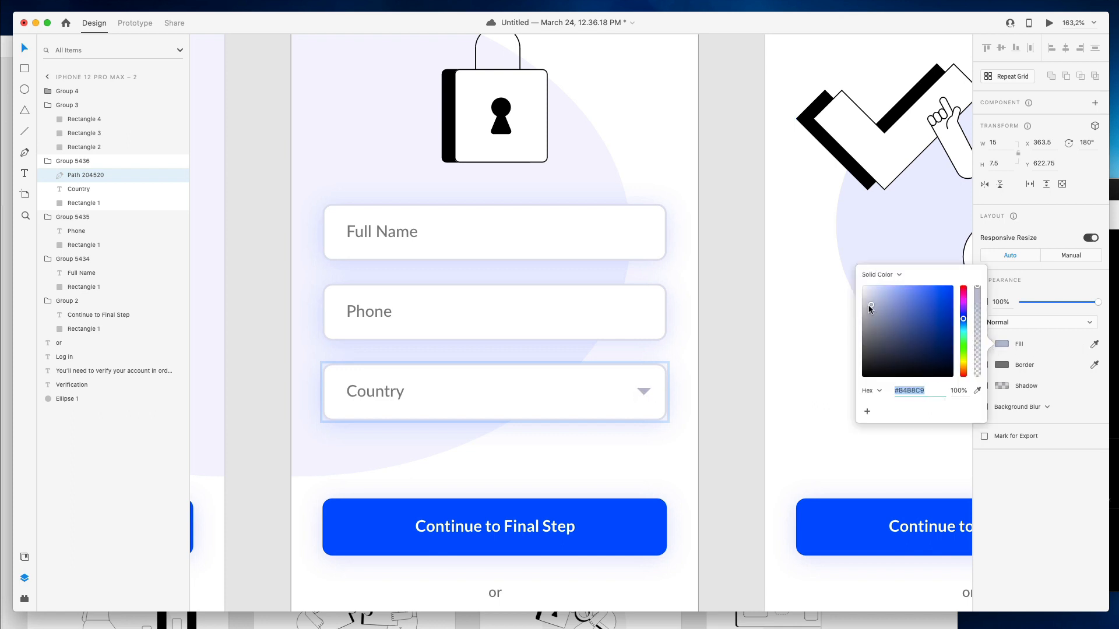
pyautogui.click(725, 392)
pyautogui.doubleClick(641, 390)
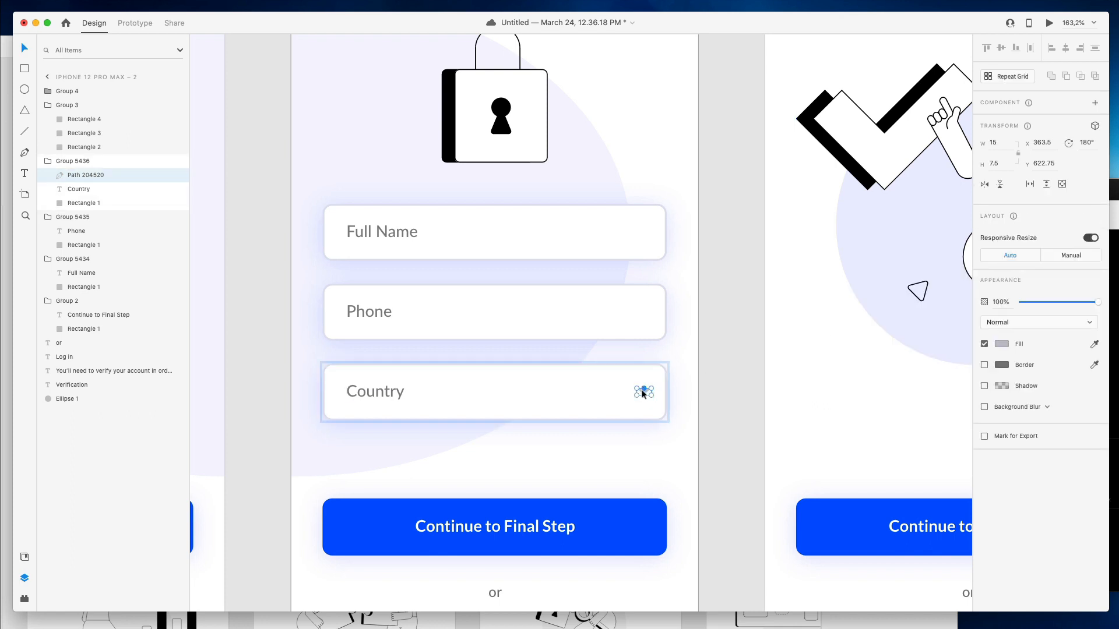
pyautogui.moveTo(644, 391); pyautogui.dragTo(641, 393)
pyautogui.scroll(-5, 641, 394)
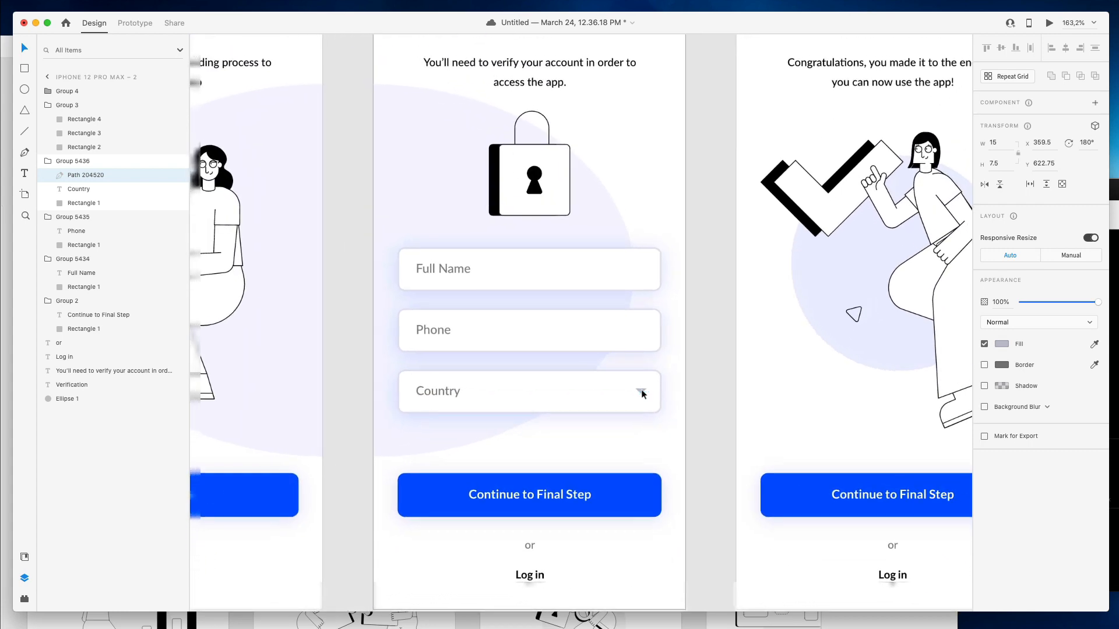
pyautogui.click(674, 404)
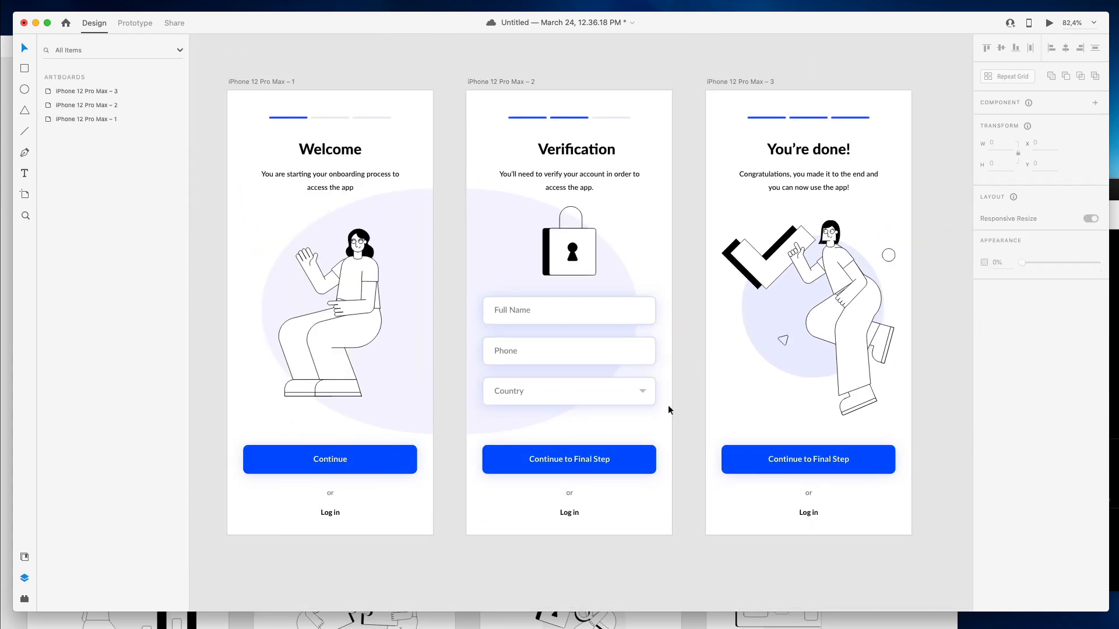
# Set the border size of all three input-field rectangles to 1.5
pyautogui.doubleClick(624, 305)
pyautogui.keyDown('shift'); pyautogui.click(641, 344); pyautogui.keyUp('shift')
pyautogui.keyDown('shift'); pyautogui.click(635, 386); pyautogui.keyUp('shift')
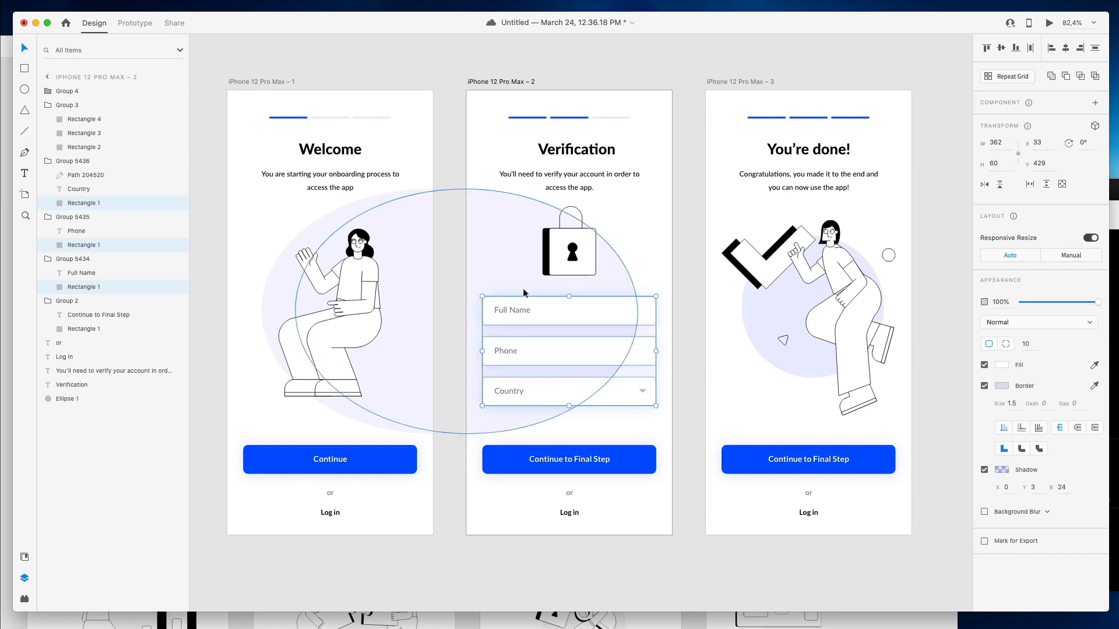
pyautogui.click(652, 232)
# Set the font size of the Full Name, Phone and Country labels to 16
pyautogui.click(511, 310)
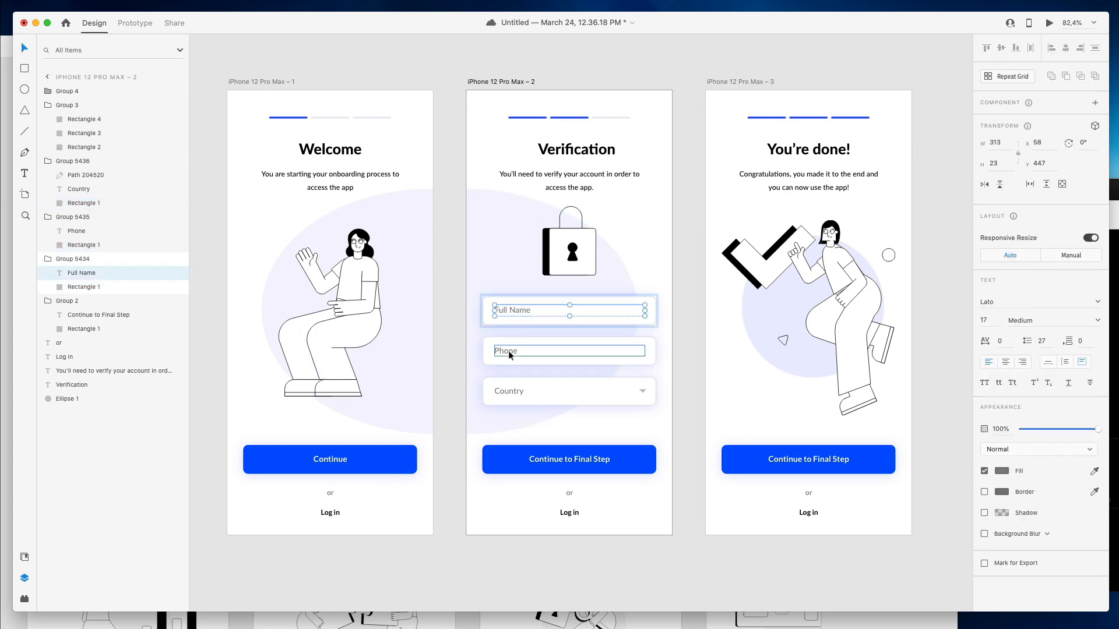
pyautogui.keyDown('shift'); pyautogui.click(508, 350); pyautogui.keyUp('shift')
pyautogui.keyDown('shift'); pyautogui.click(505, 395); pyautogui.keyUp('shift')
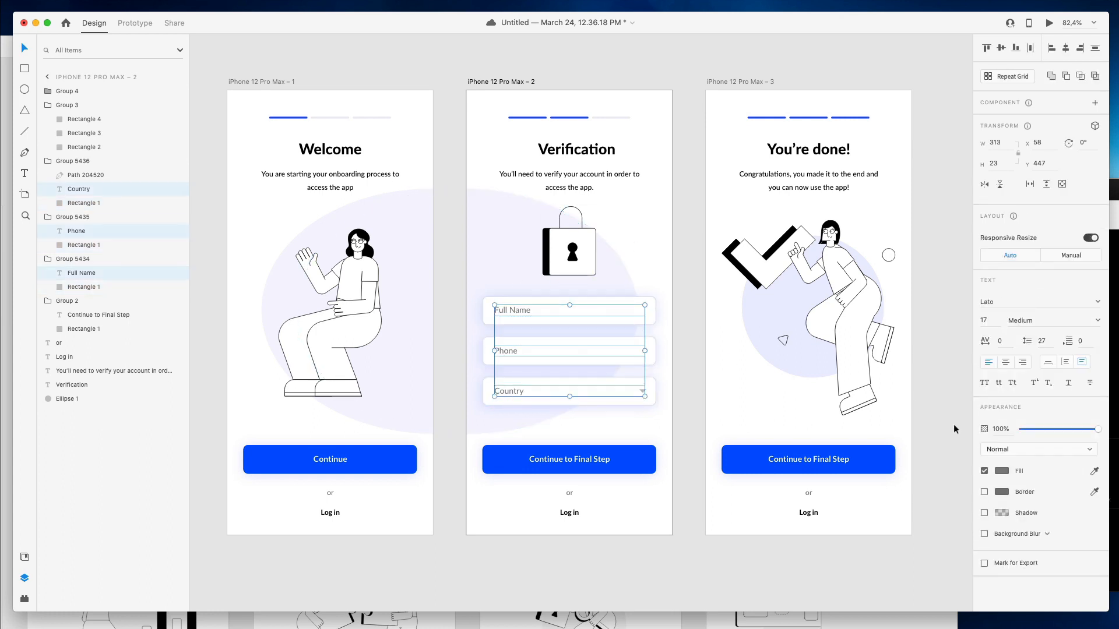
pyautogui.click(985, 322)
pyautogui.write('16')
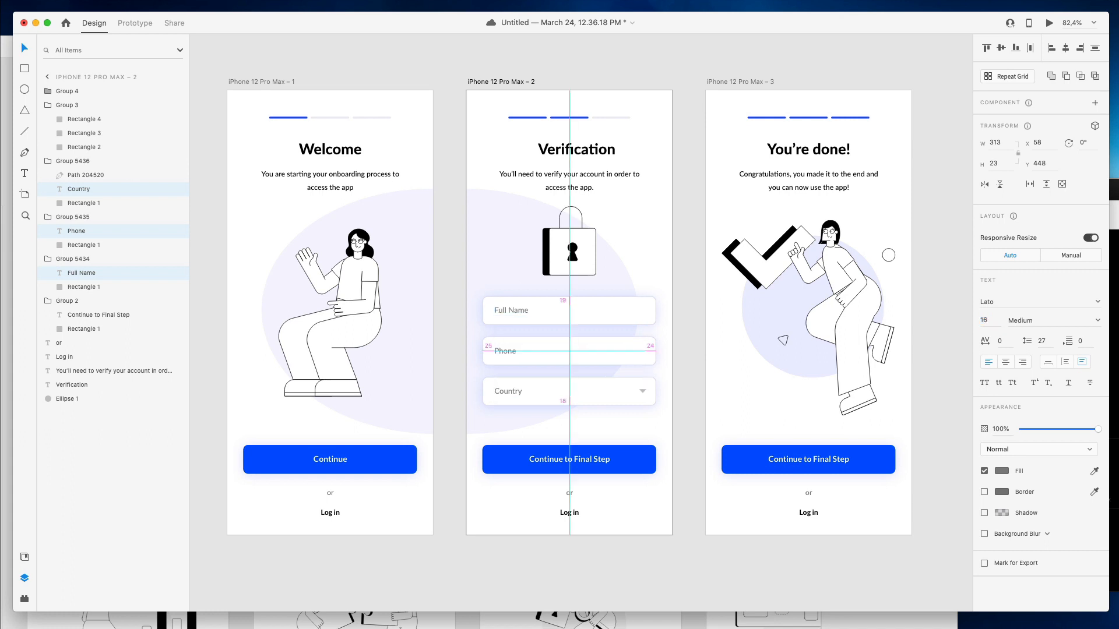
pyautogui.click(924, 317)
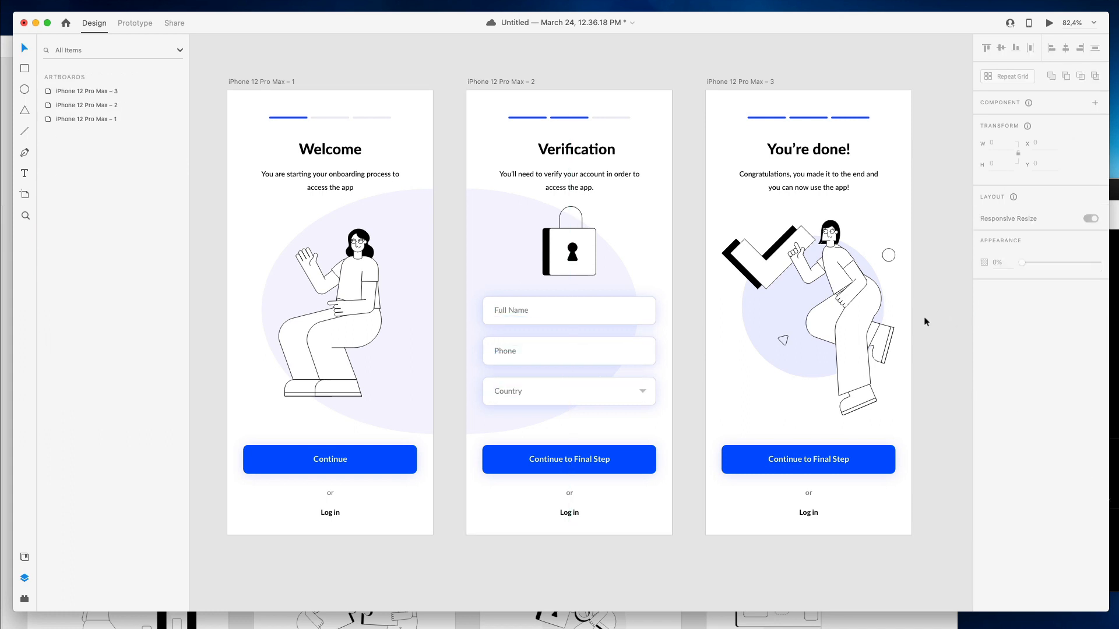
# Change the button text on the "You're done!" artboard to "Access the App"
pyautogui.scroll(2, 924, 316)
pyautogui.scroll(-1, 925, 316)
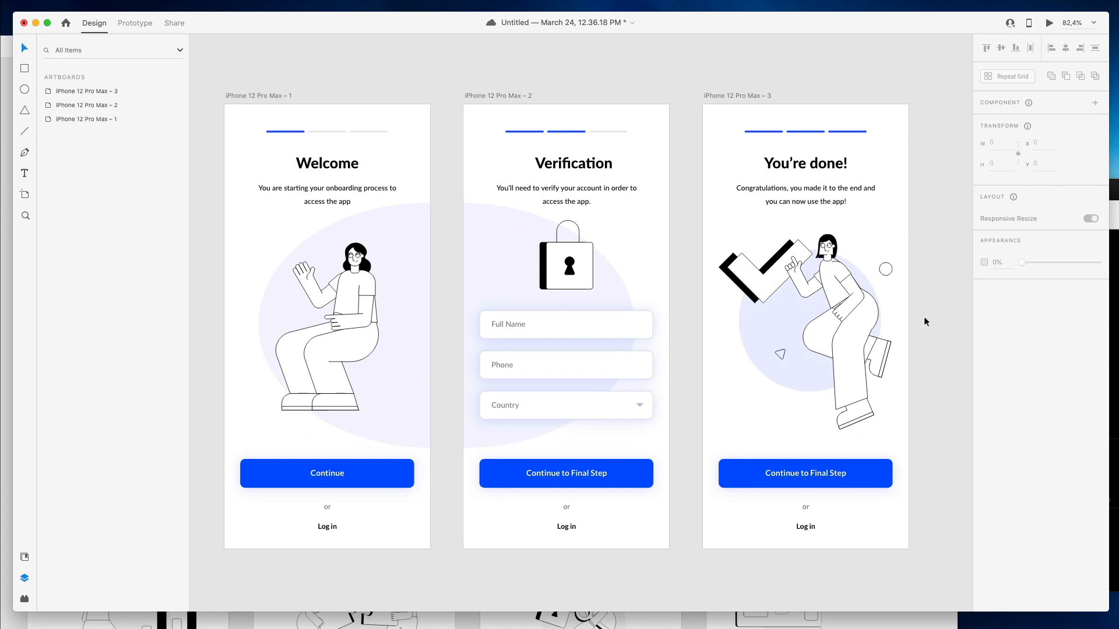
pyautogui.doubleClick(809, 474)
pyautogui.write('C')
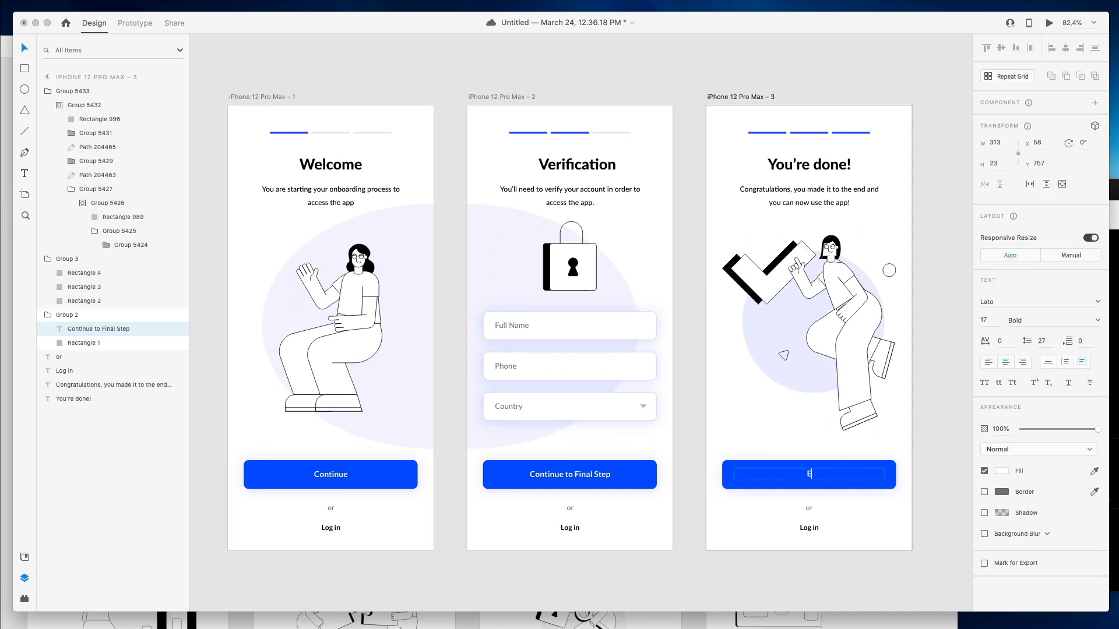
pyautogui.write('n')
pyautogui.write('s the ')
pyautogui.write('App')
pyautogui.click(778, 99)
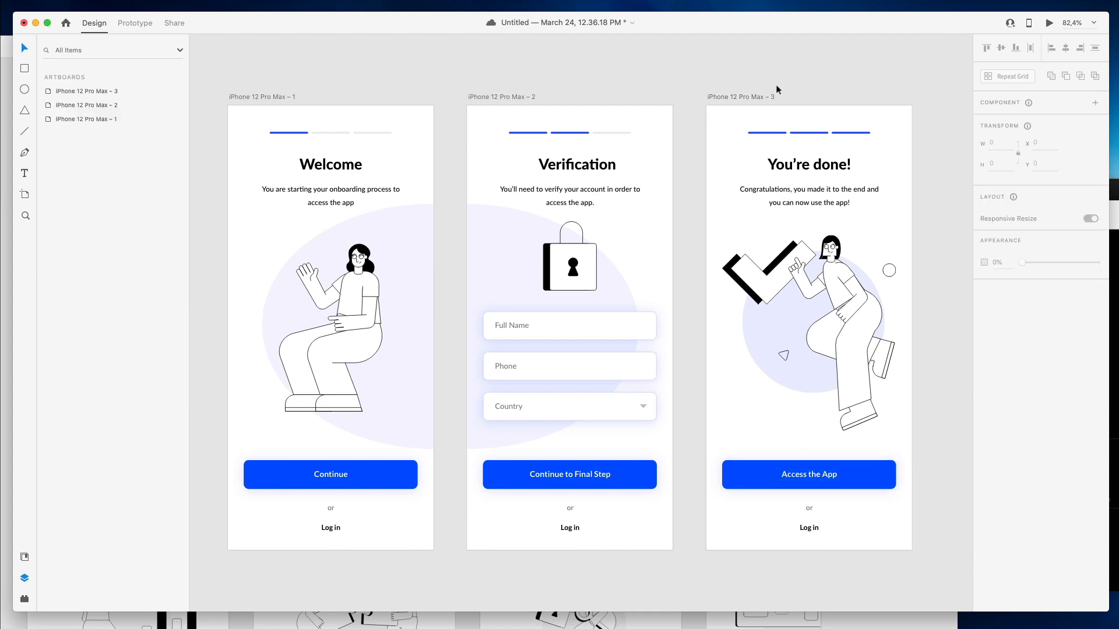
# Rename the Welcome, Verification and "You're done!" artboards as 1, 2 and 3 respectively
pyautogui.doubleClick(83, 119)
pyautogui.write('1')
pyautogui.press('Return')
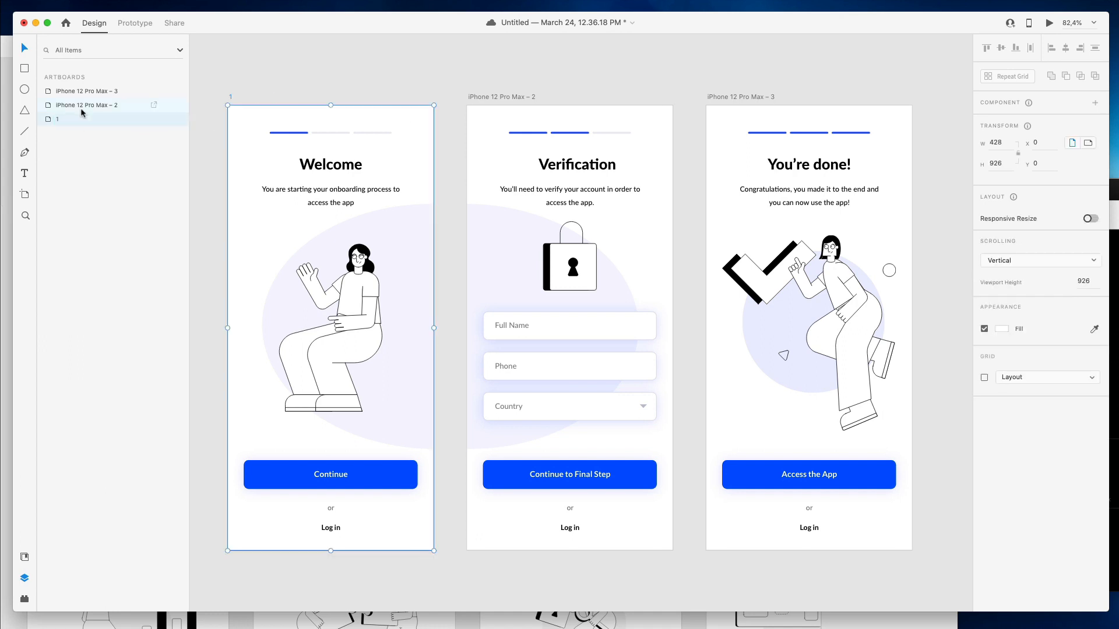
pyautogui.click(81, 108)
pyautogui.doubleClick(81, 106)
pyautogui.write('2')
pyautogui.press('Return')
pyautogui.click(82, 92)
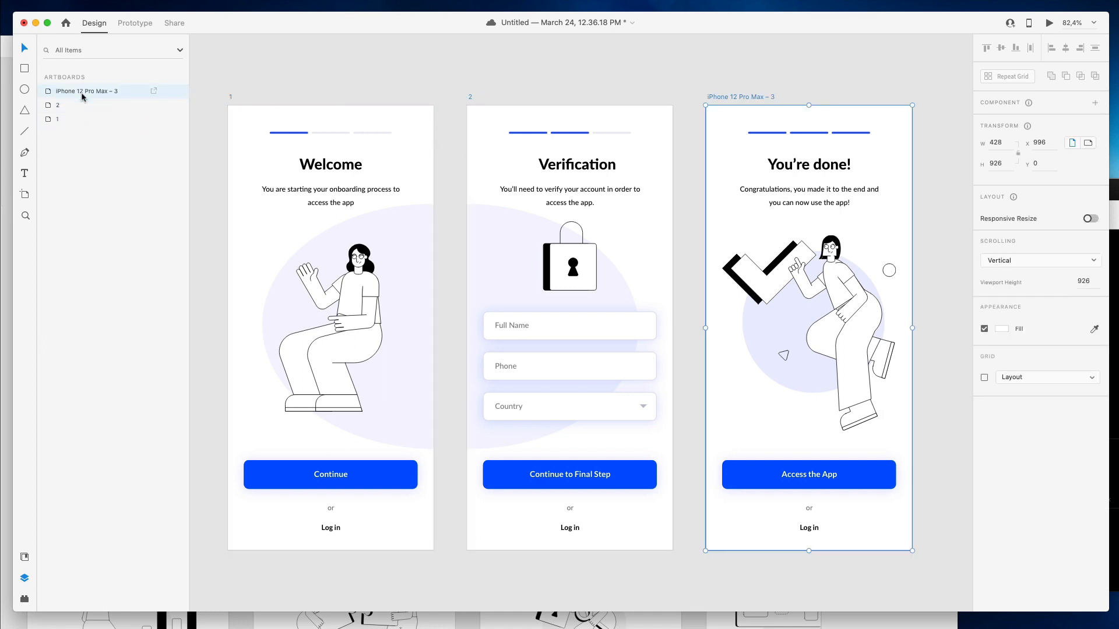
pyautogui.doubleClick(81, 92)
pyautogui.write('3')
pyautogui.click(291, 73)
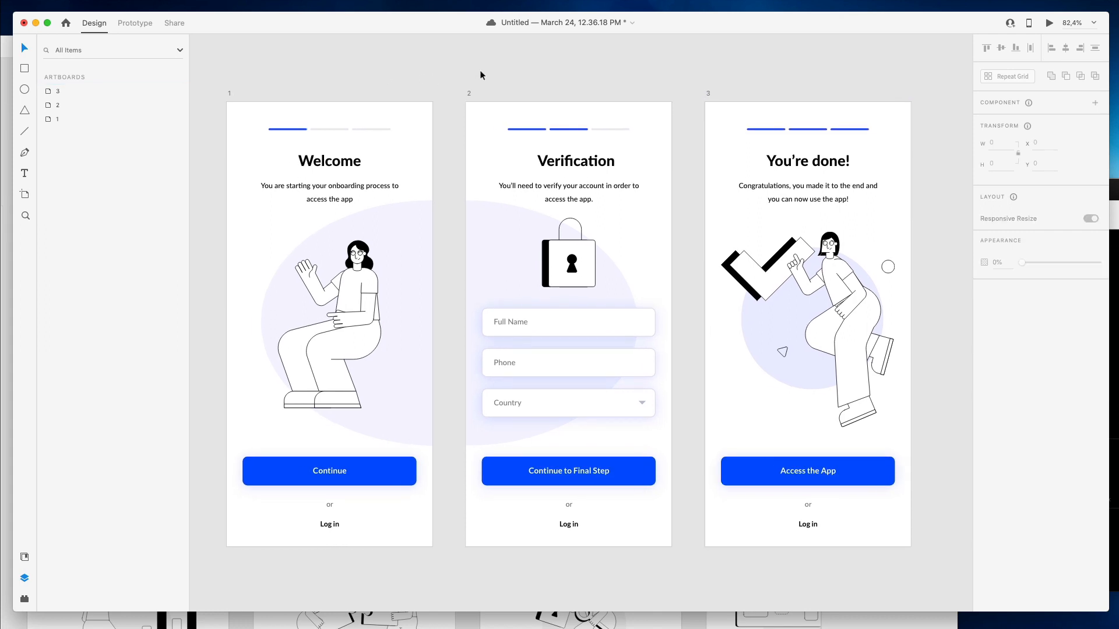
pyautogui.hscroll(1, 480, 73)
pyautogui.hscroll(1, 480, 74)
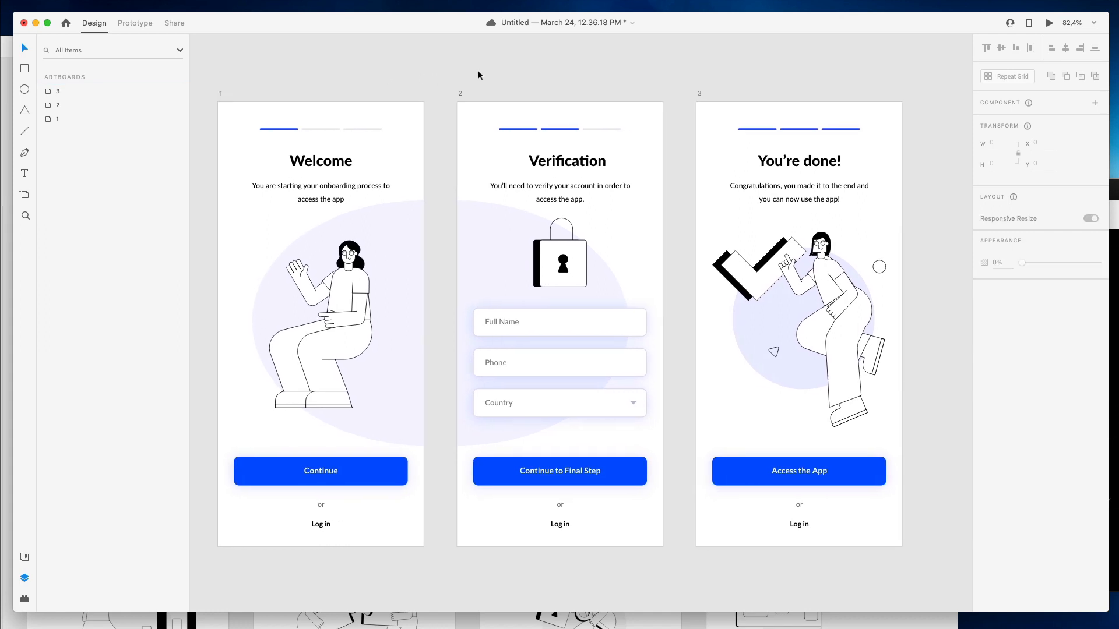
pyautogui.scroll(-2, 488, 54)
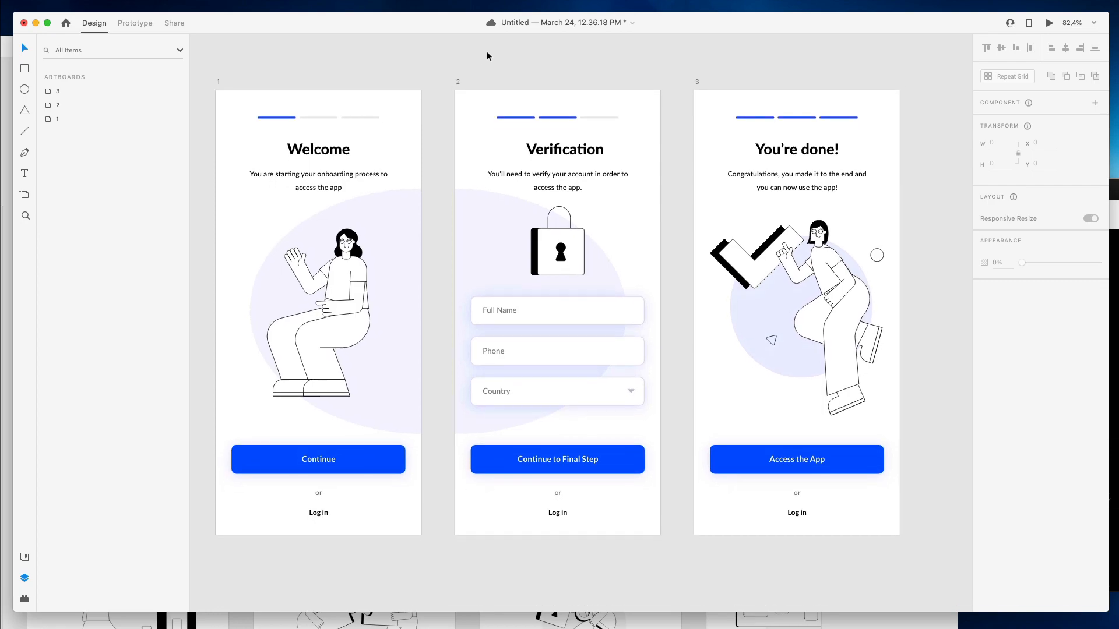